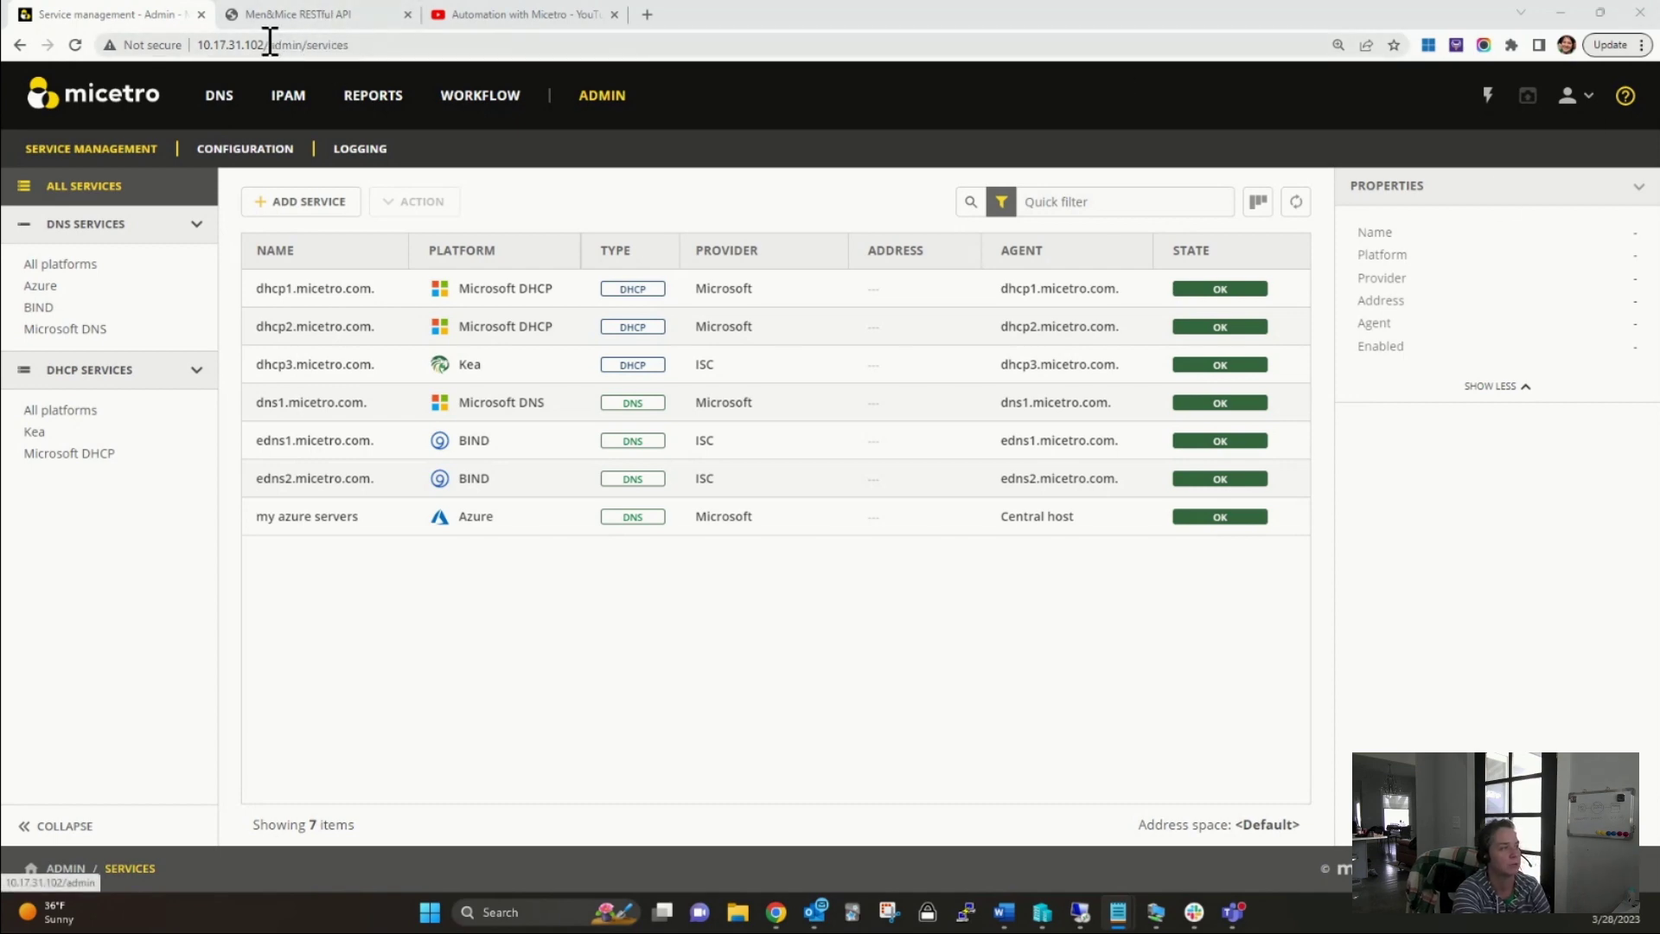
- Open the Men&Mice RESTful API tab showing the mmws/api/doc documentation on the Micetro server
drag(270, 41, 197, 45)
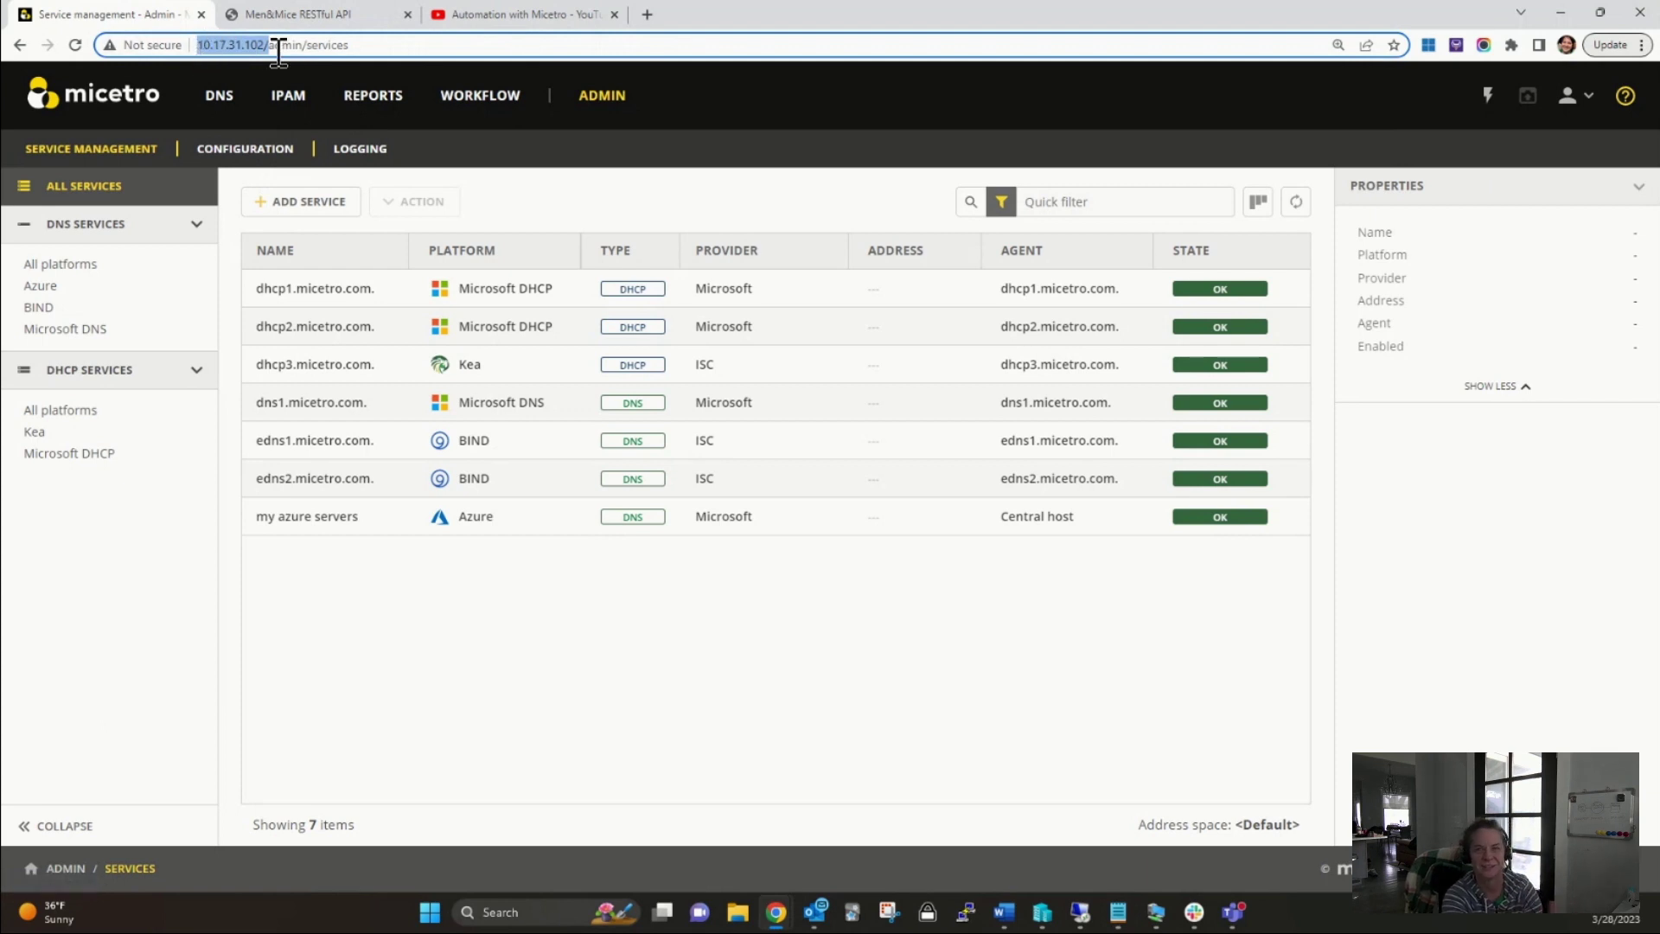
click(334, 17)
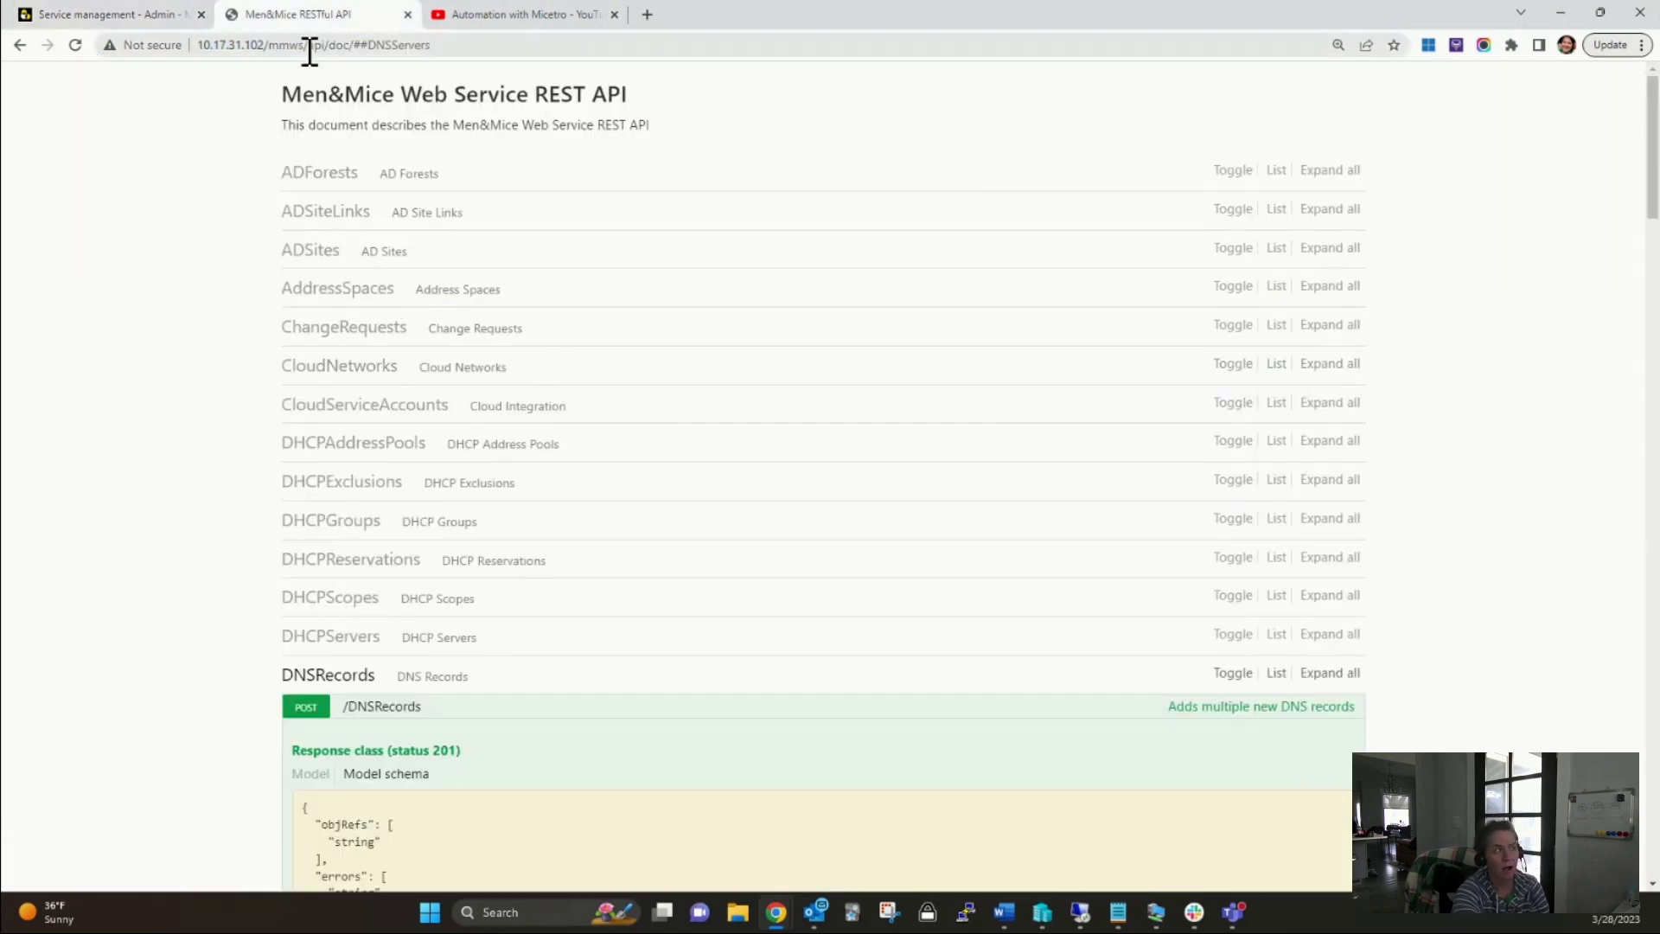
drag(268, 45, 353, 44)
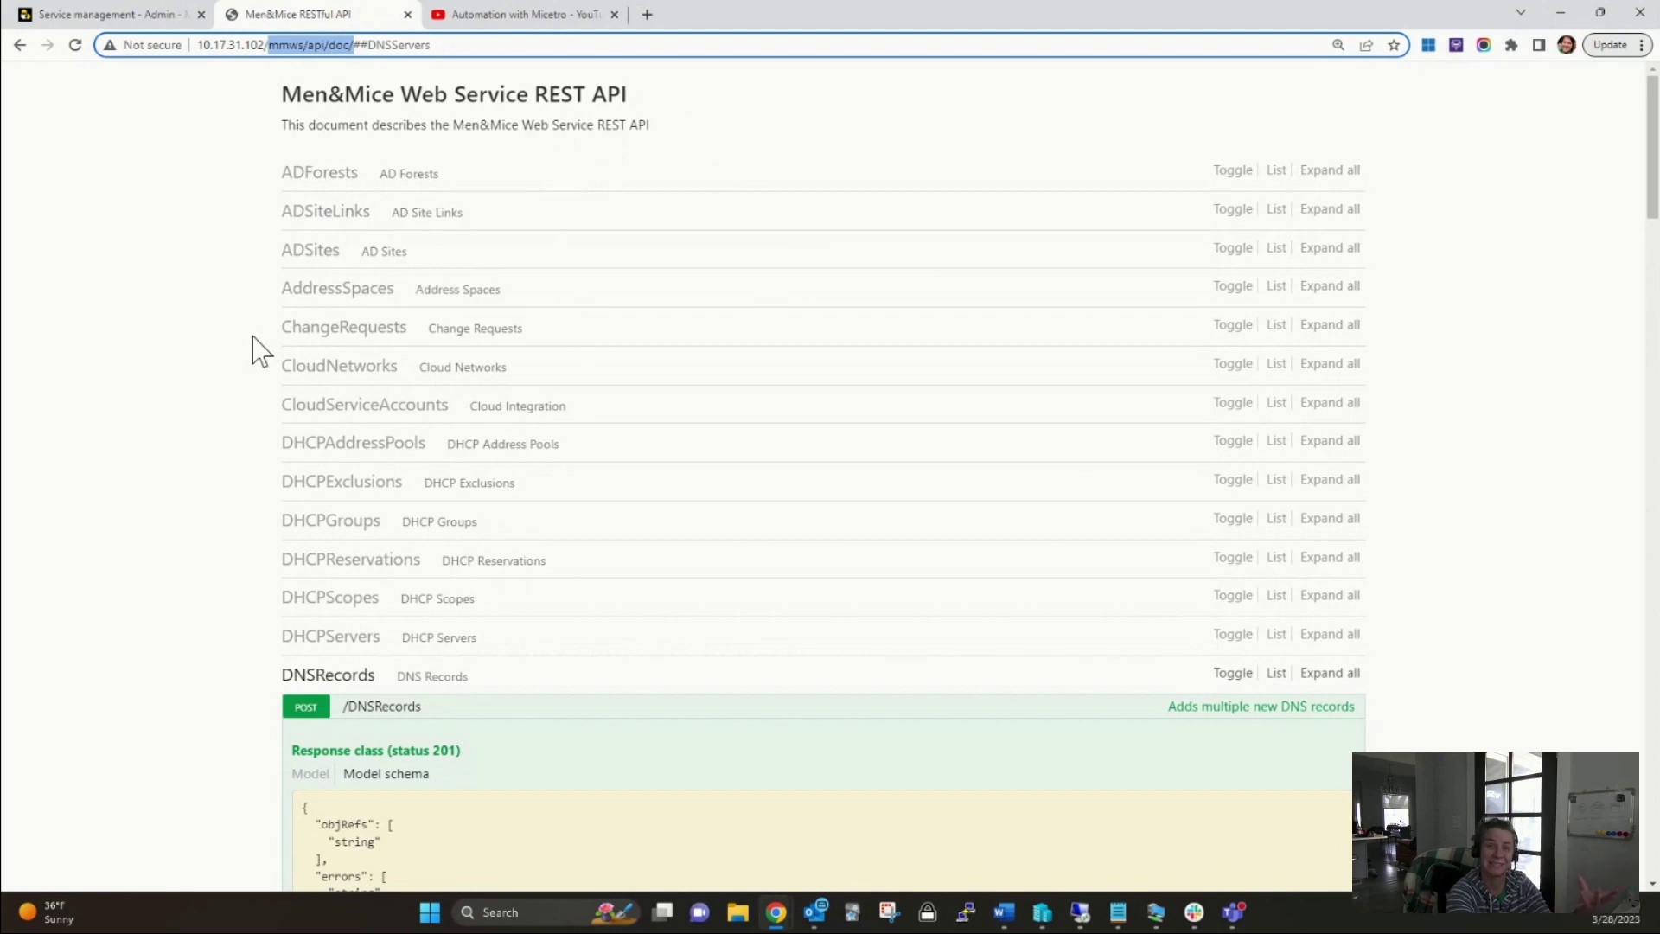
- Scroll to the DNSServers section and expand it to list its endpoints starting with GET /DNSServers
scroll(252, 339, down, 3)
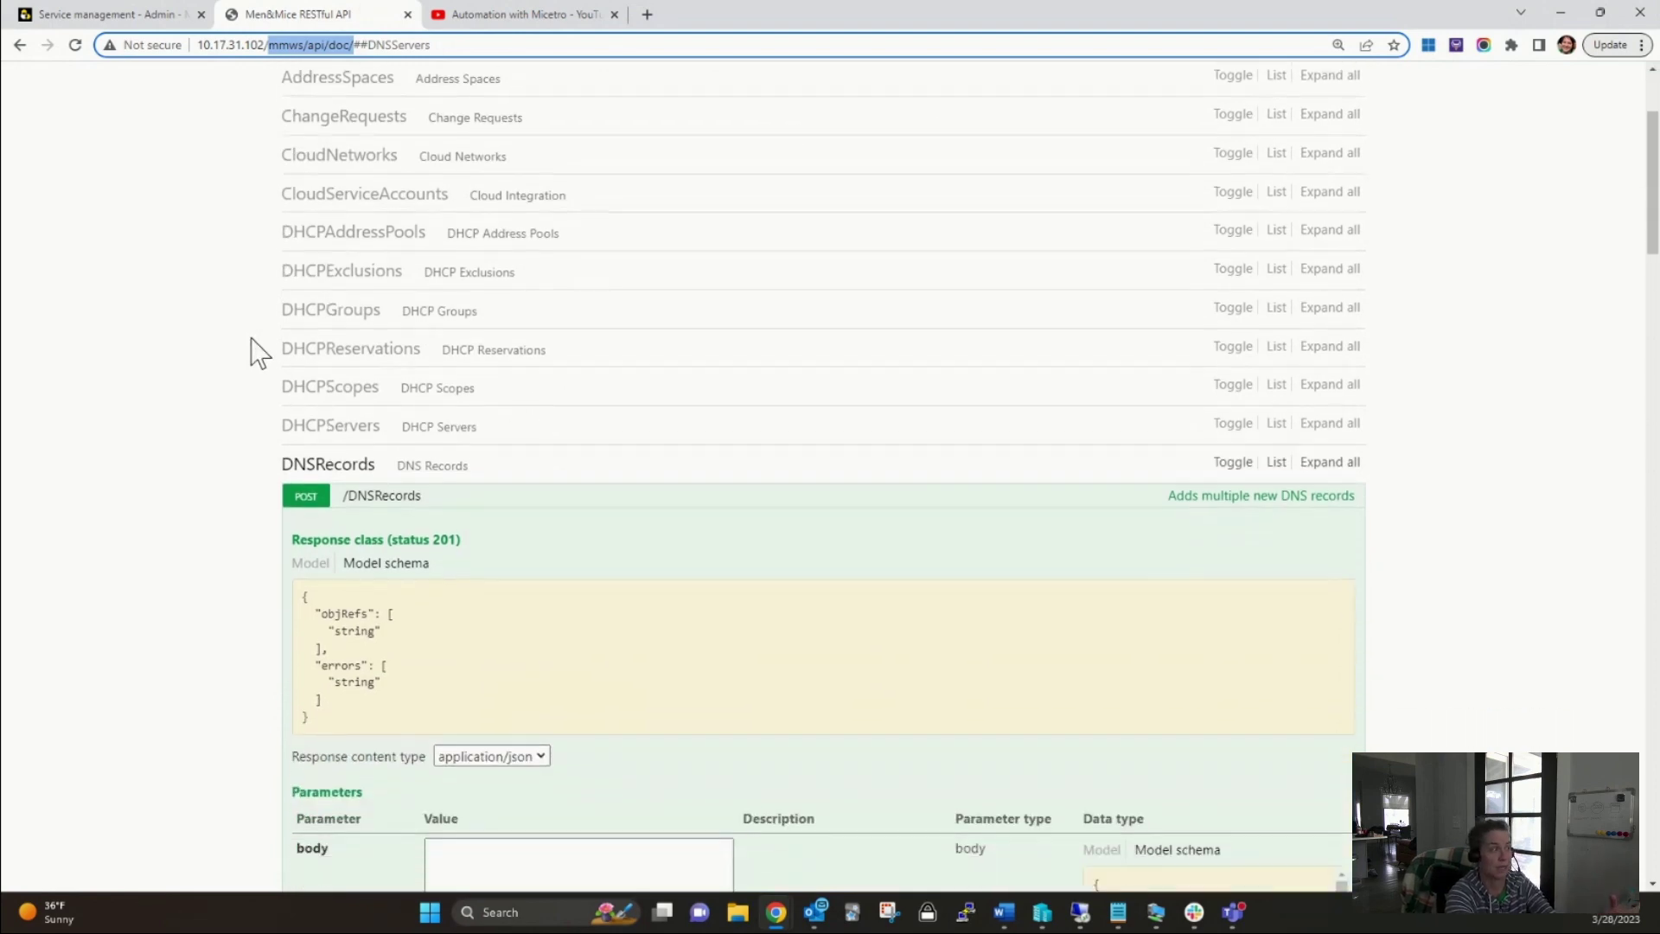
scroll(251, 339, down, 4)
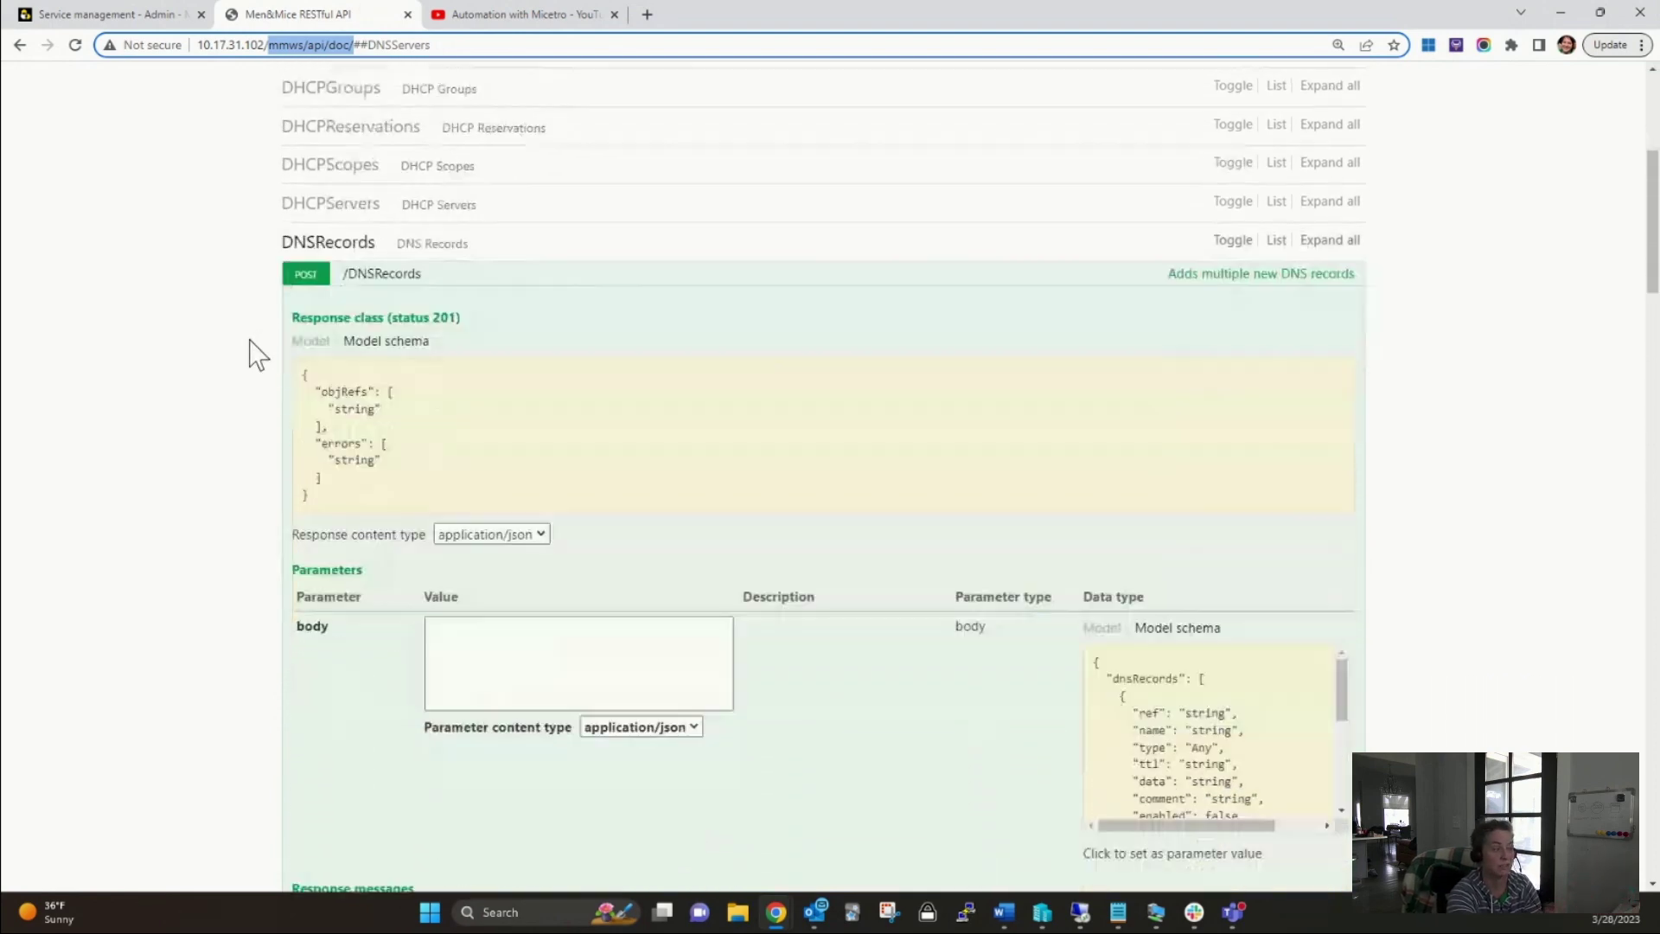
scroll(251, 341, down, 9)
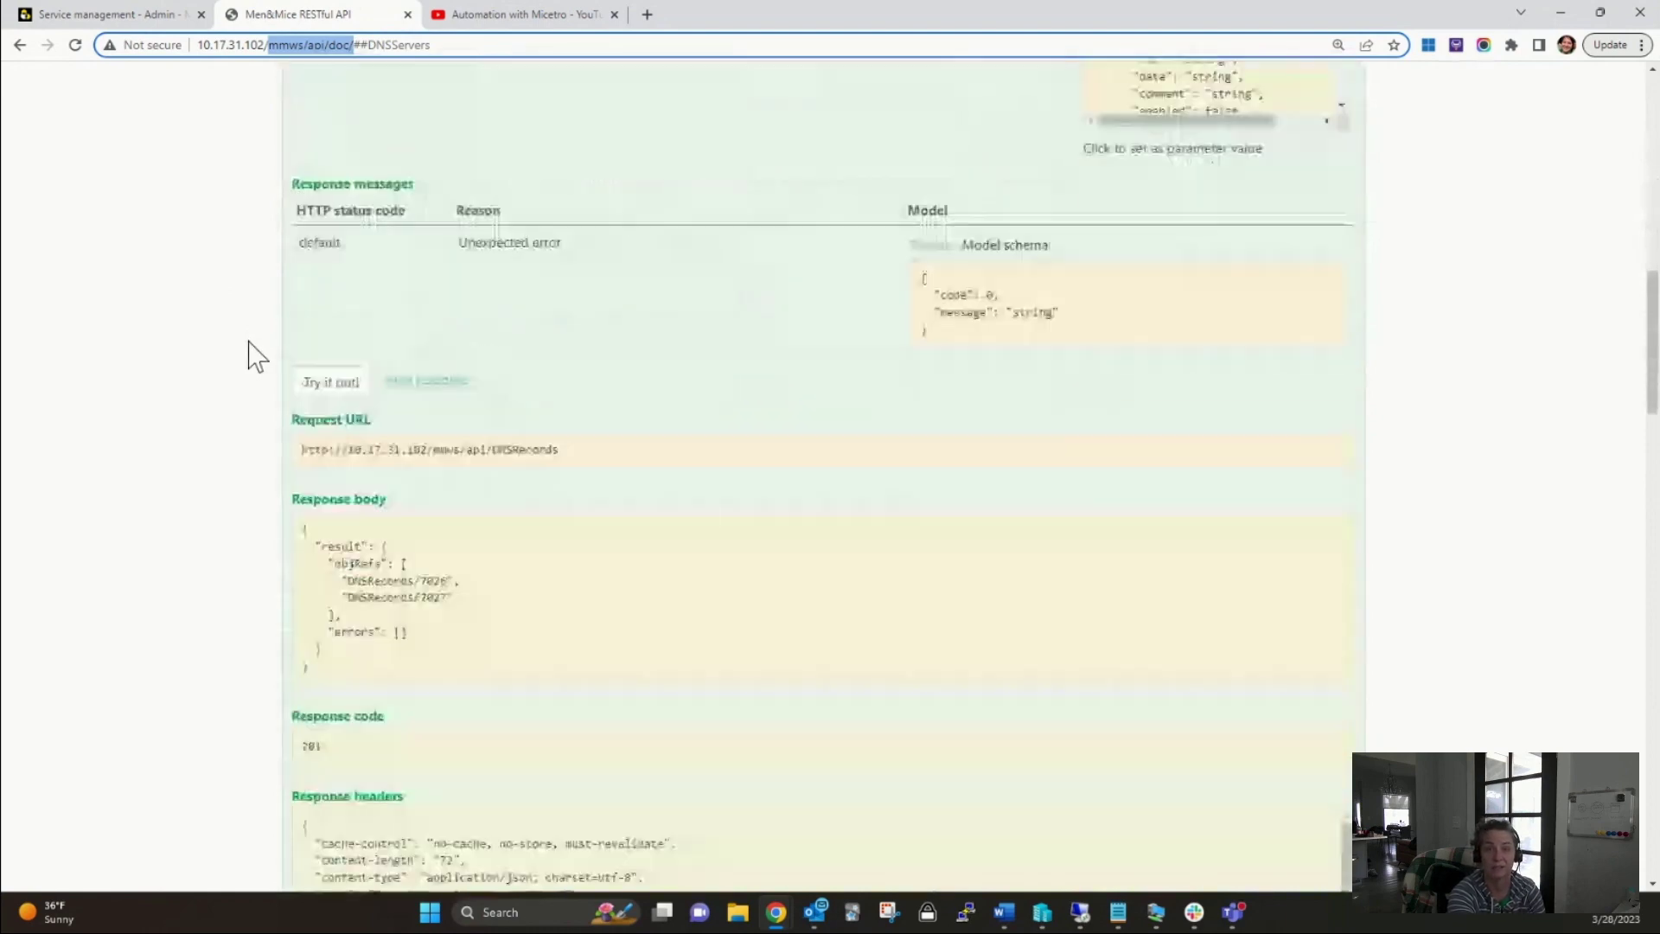
scroll(251, 342, down, 6)
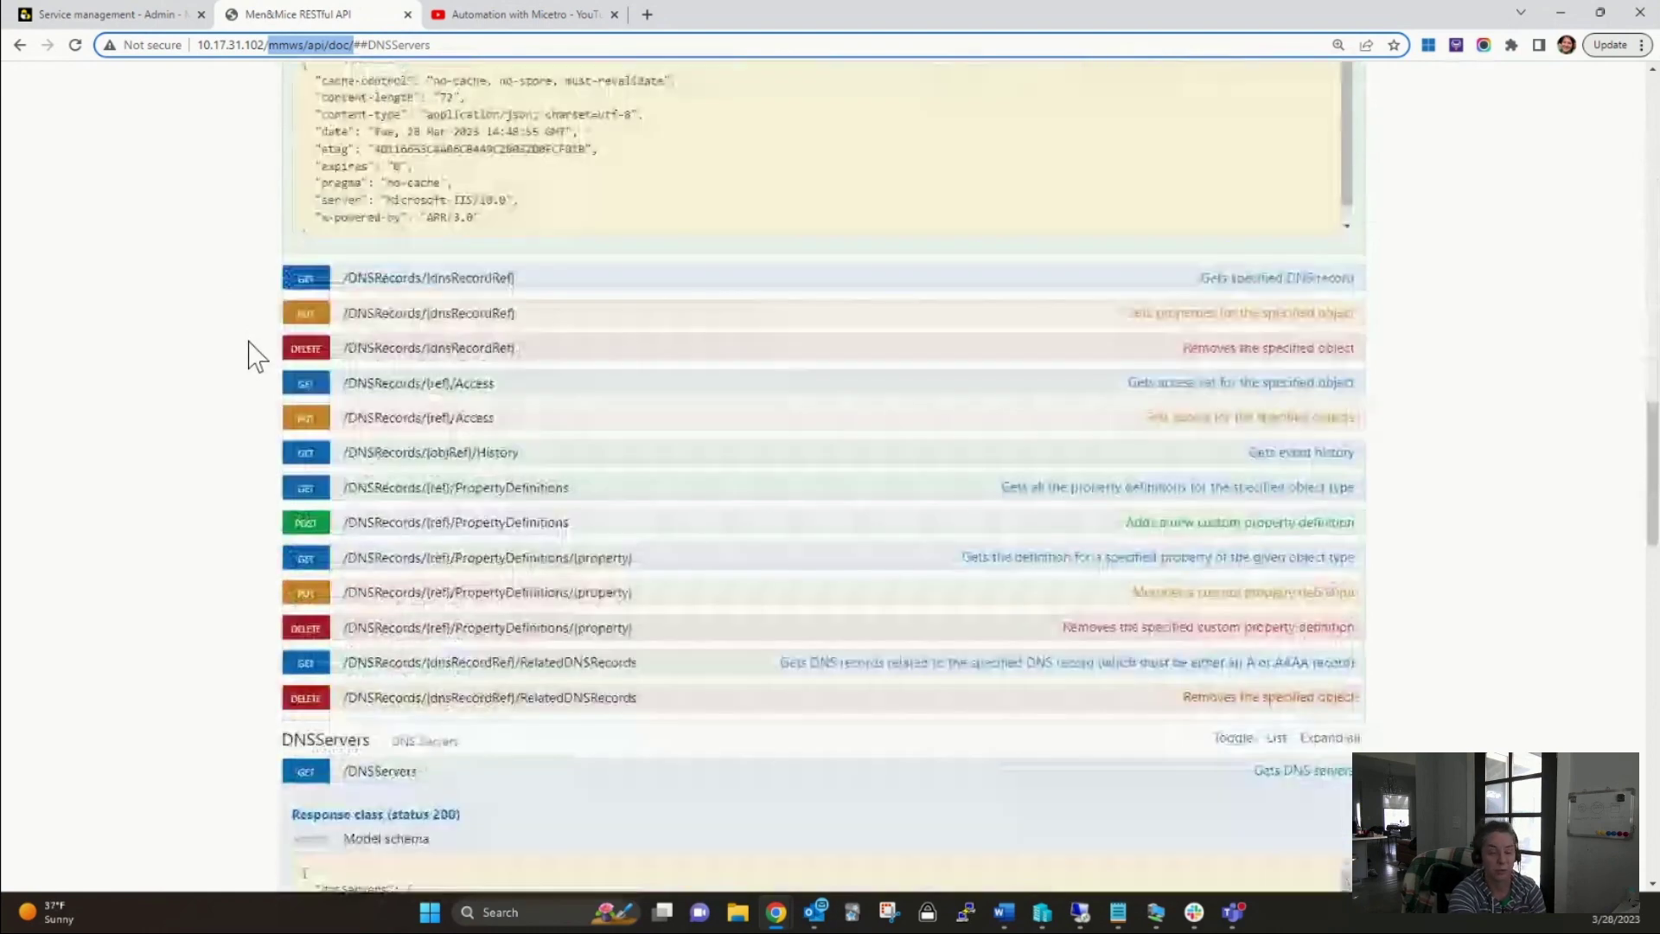
scroll(252, 353, down, 2)
scroll(257, 354, down, 6)
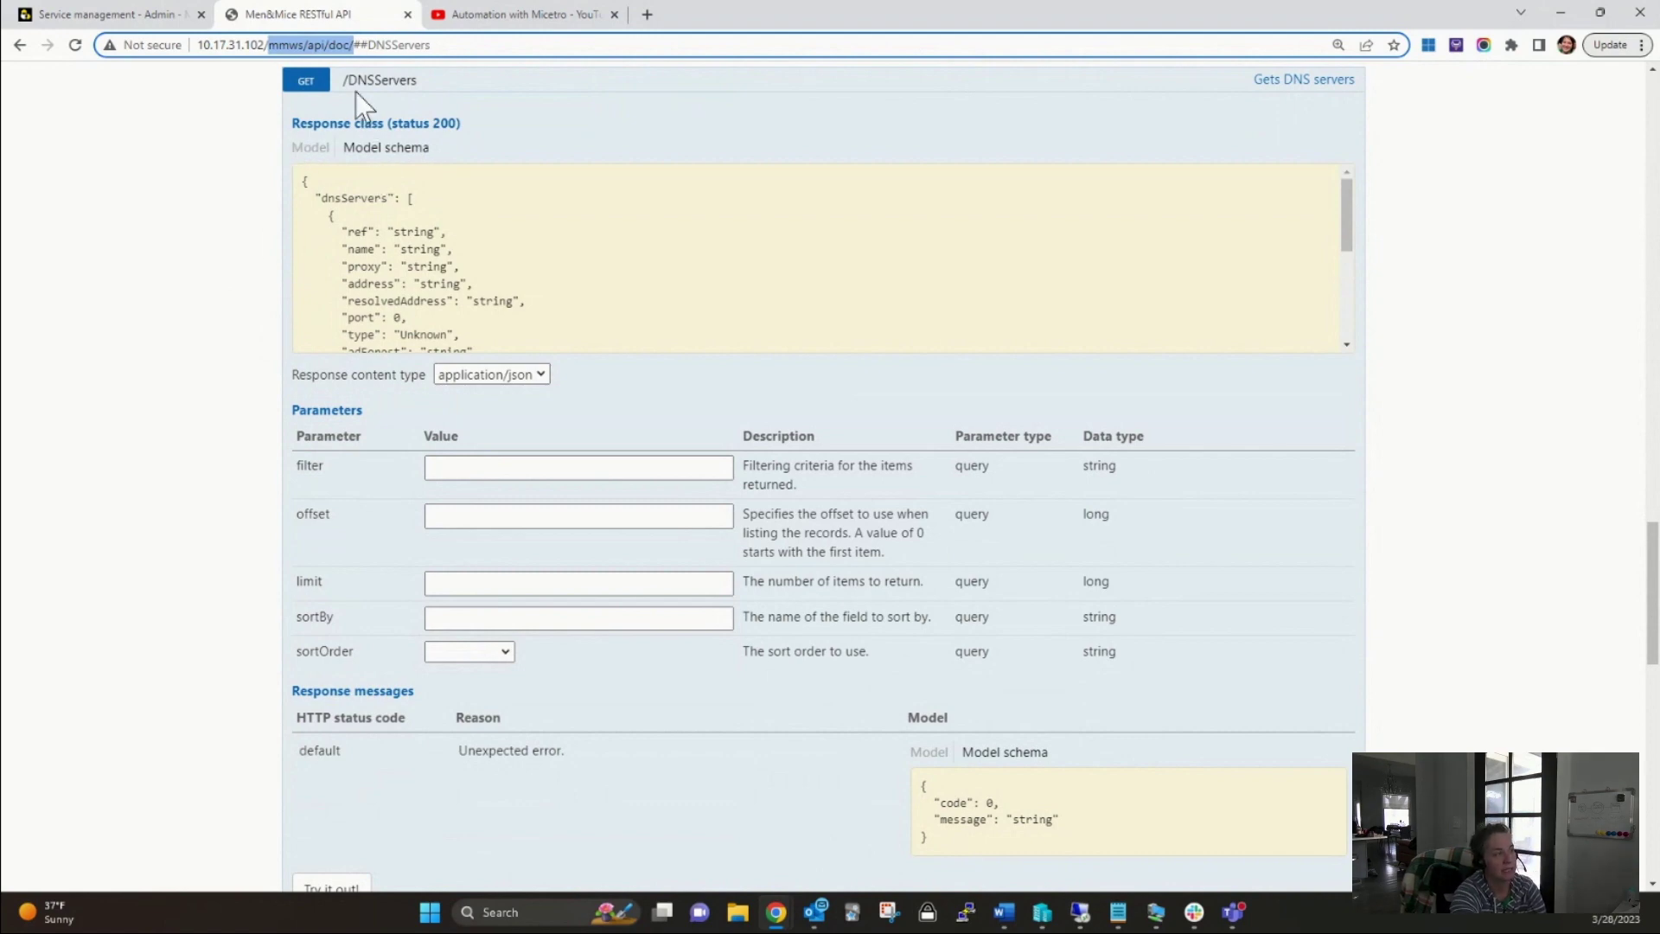
scroll(264, 185, up, 2)
scroll(466, 311, up, 1)
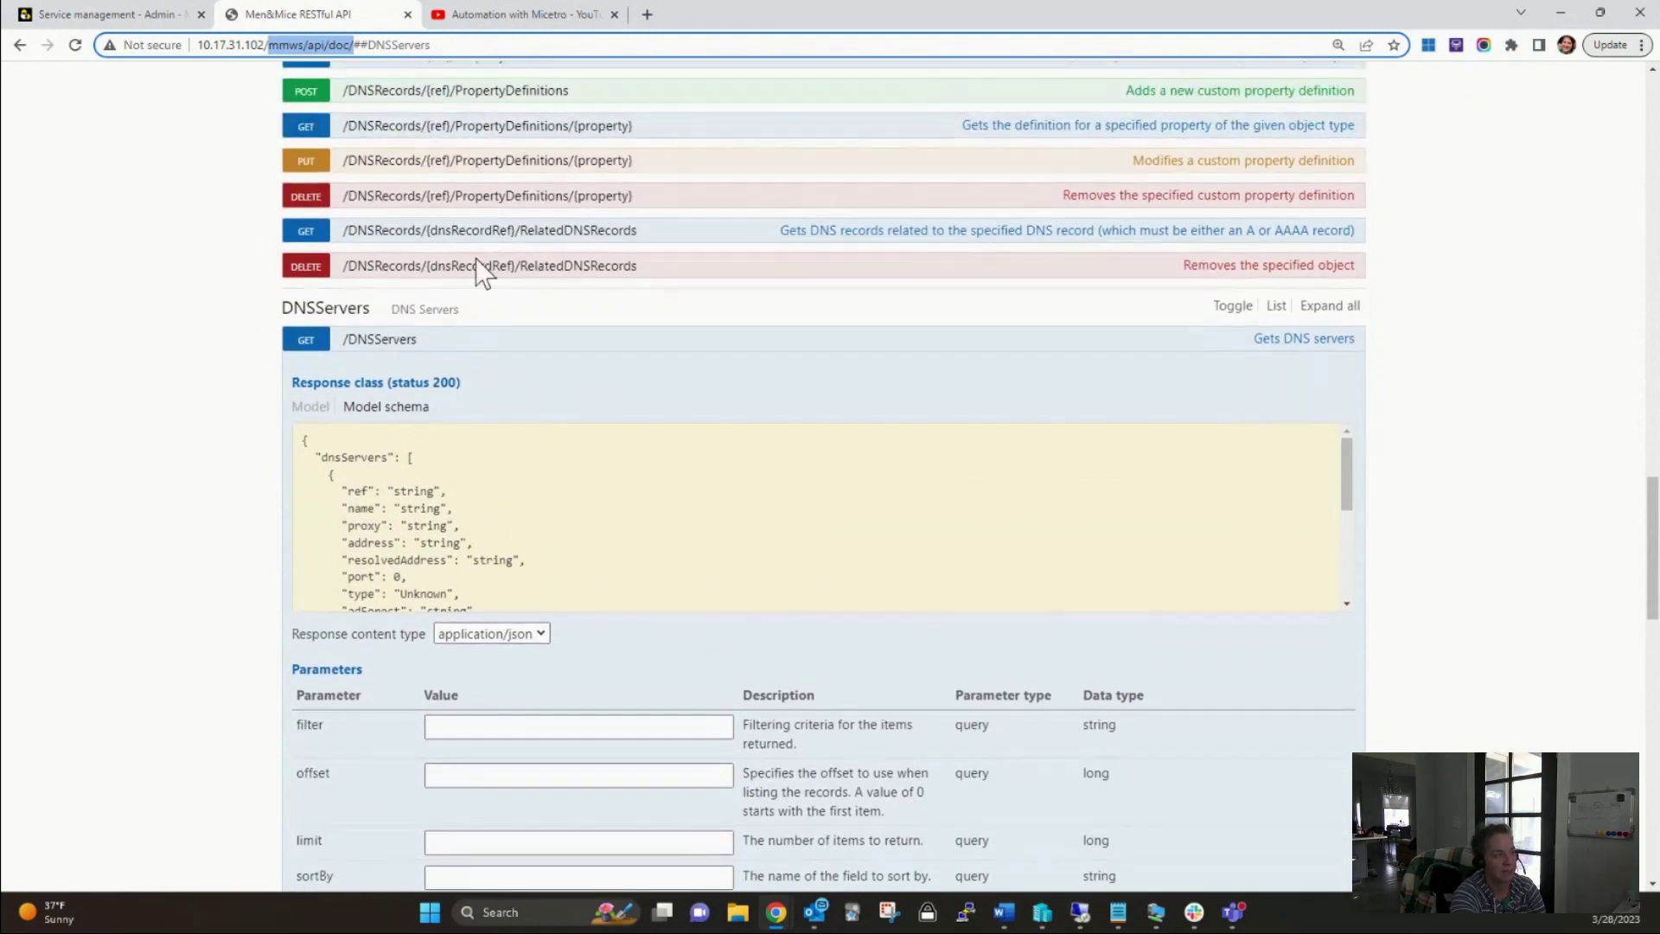
click(320, 306)
click(318, 304)
scroll(318, 304, down, 3)
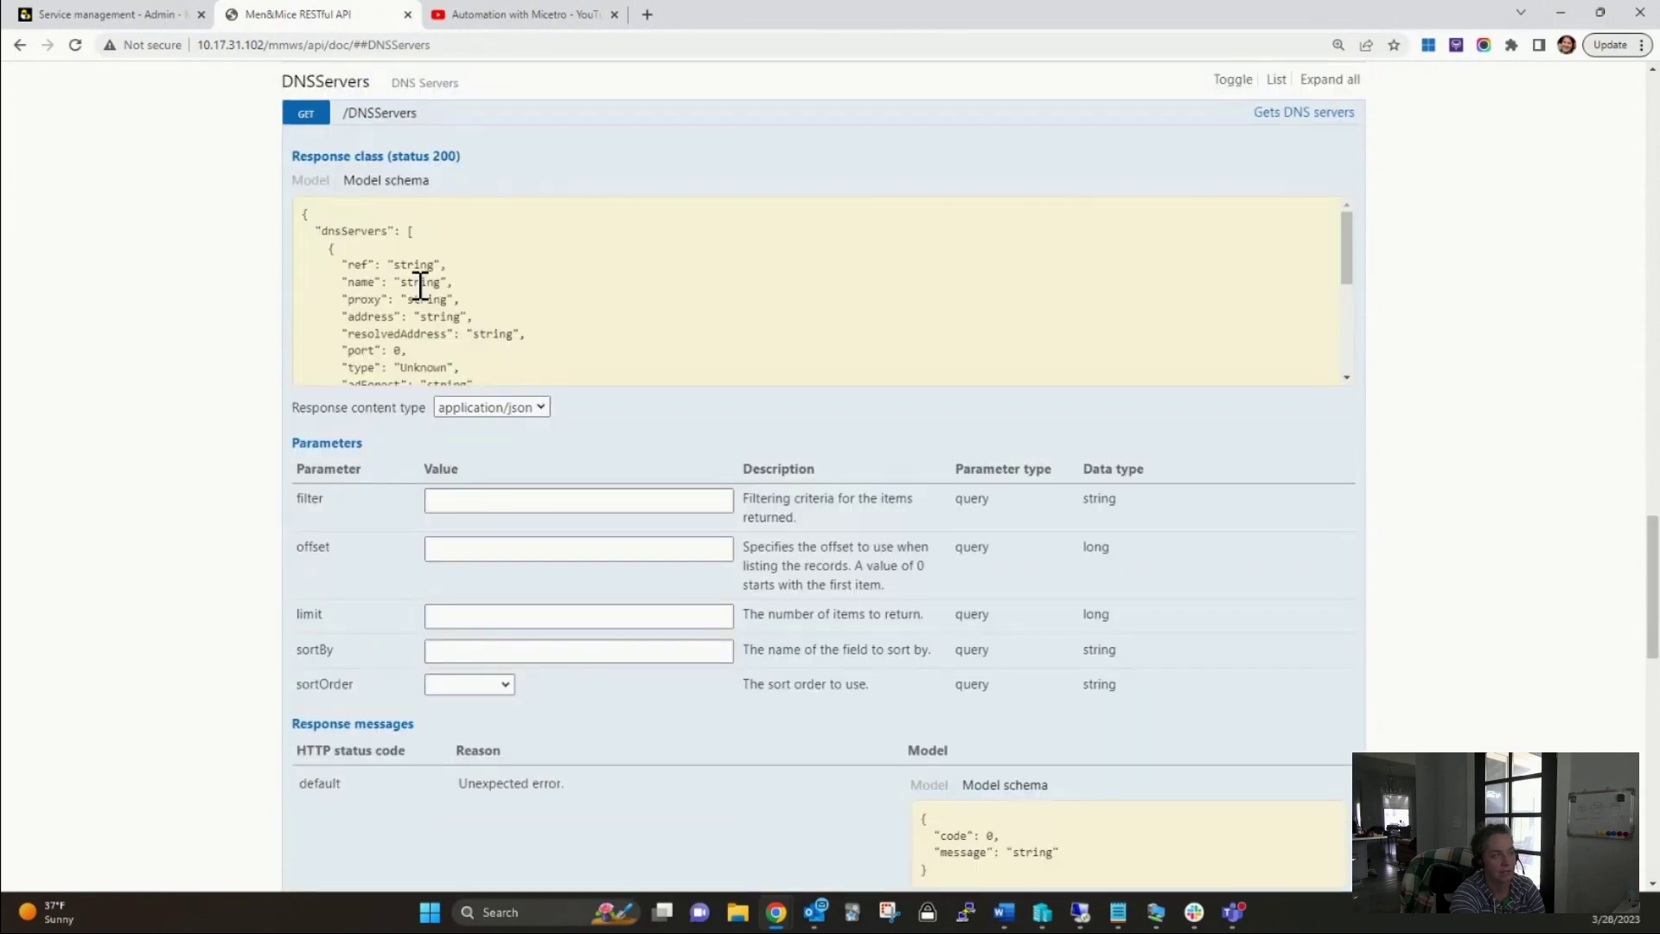
click(305, 119)
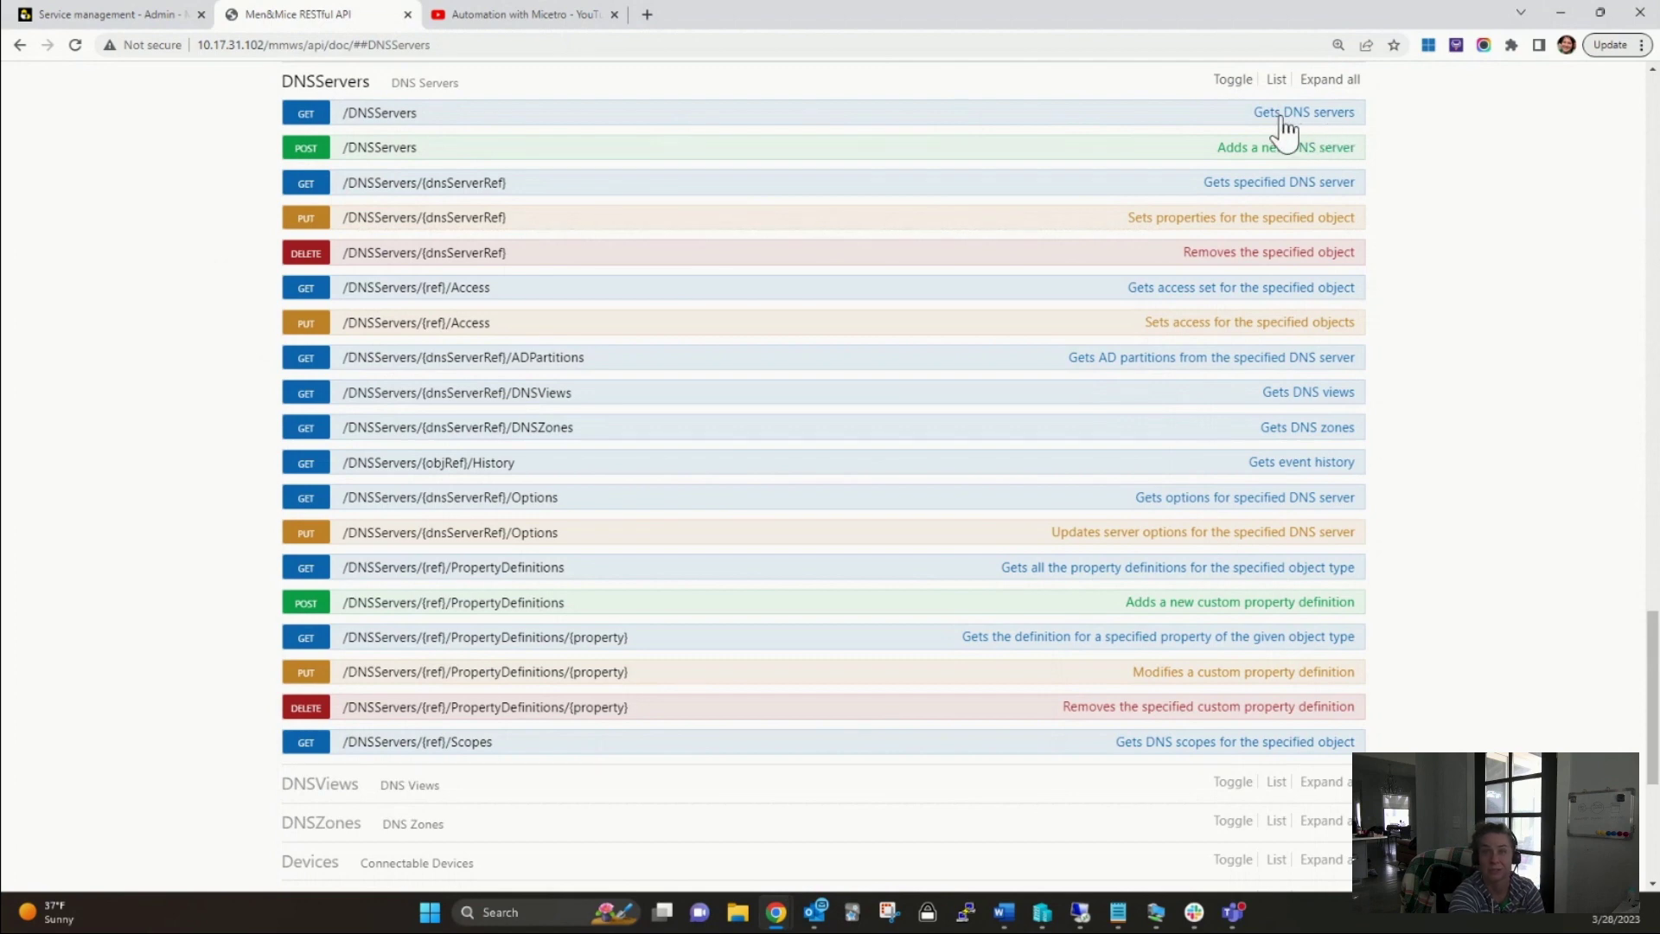
- Run the GET /DNSServers request to list all DNS servers
click(367, 121)
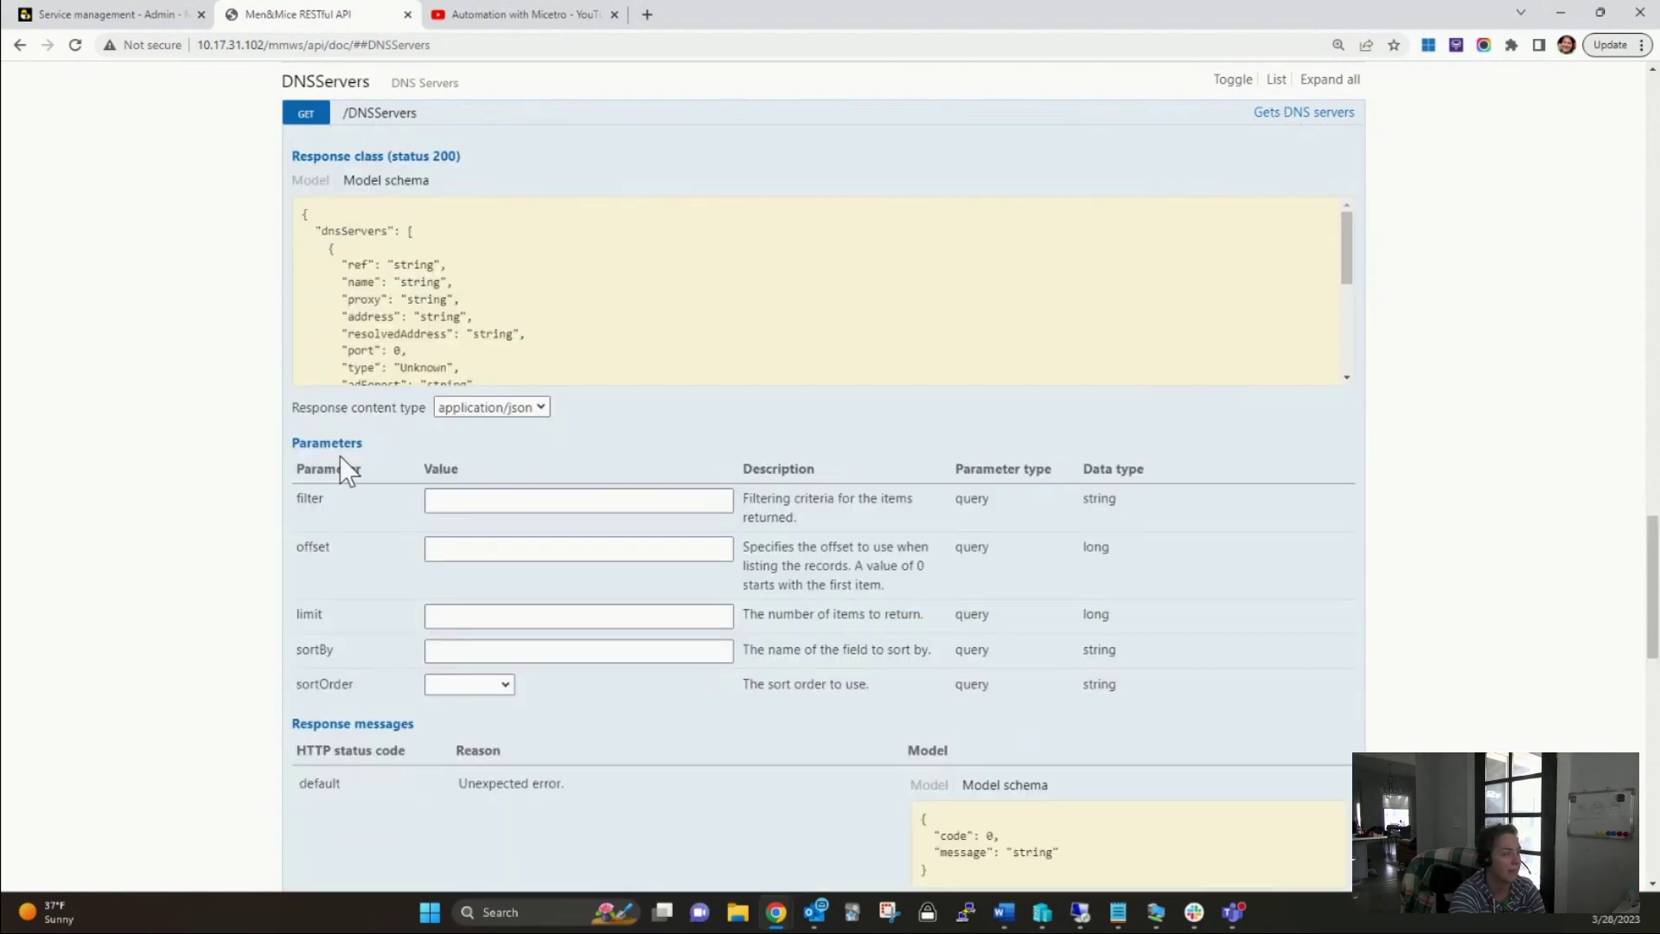
scroll(190, 506, down, 3)
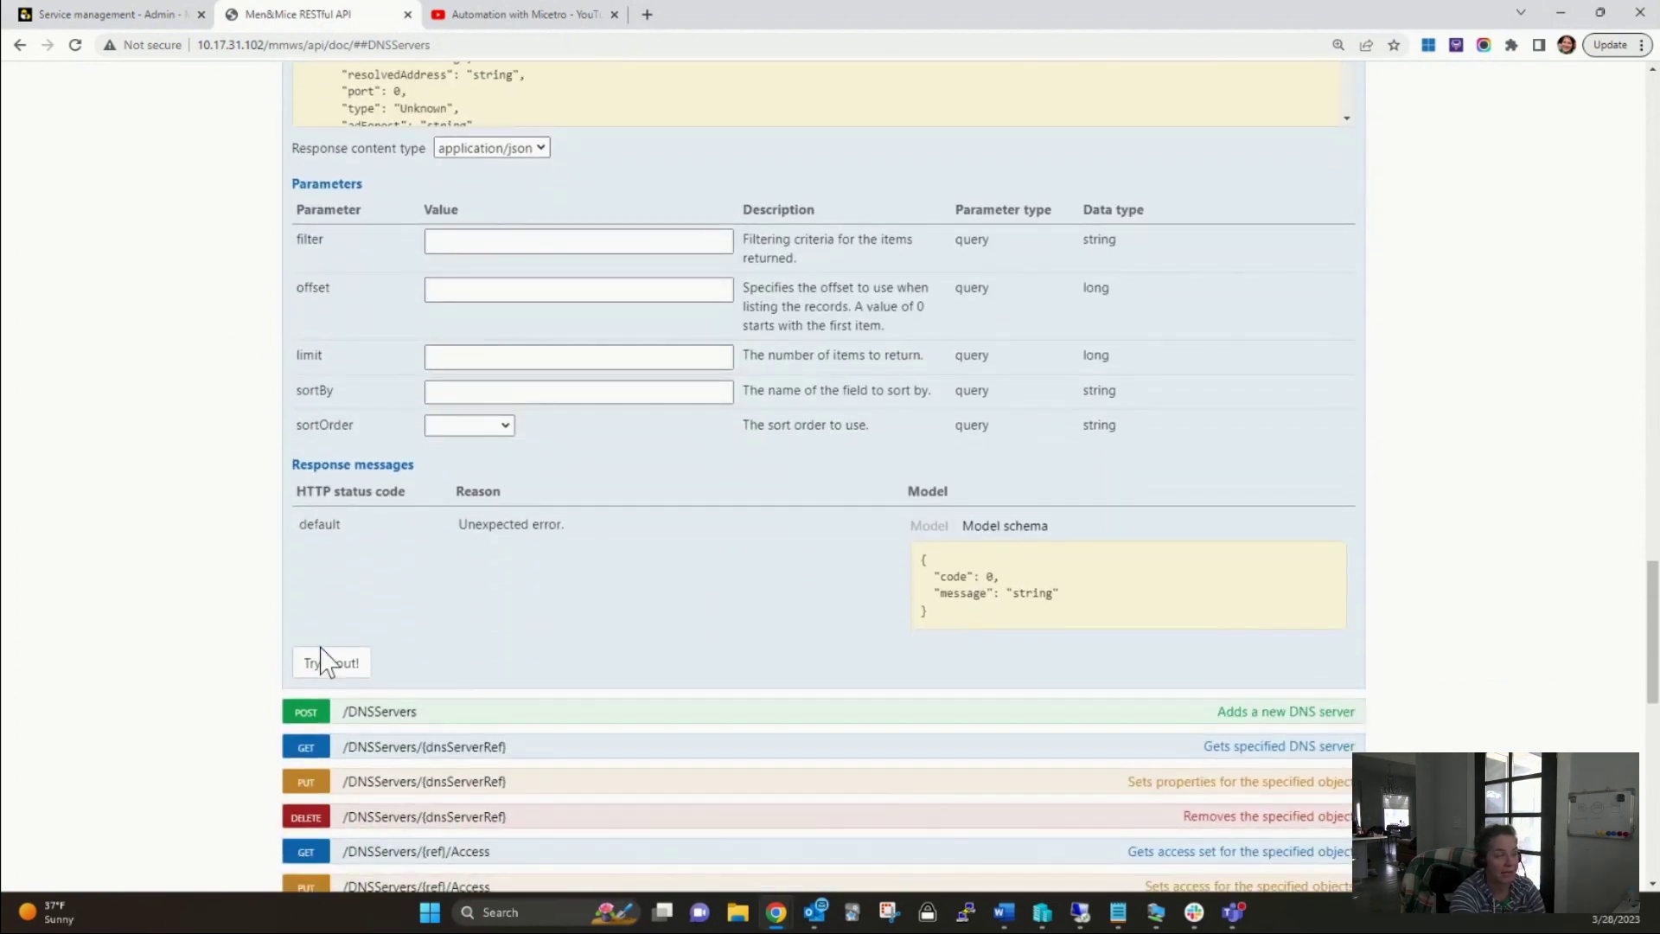
click(332, 673)
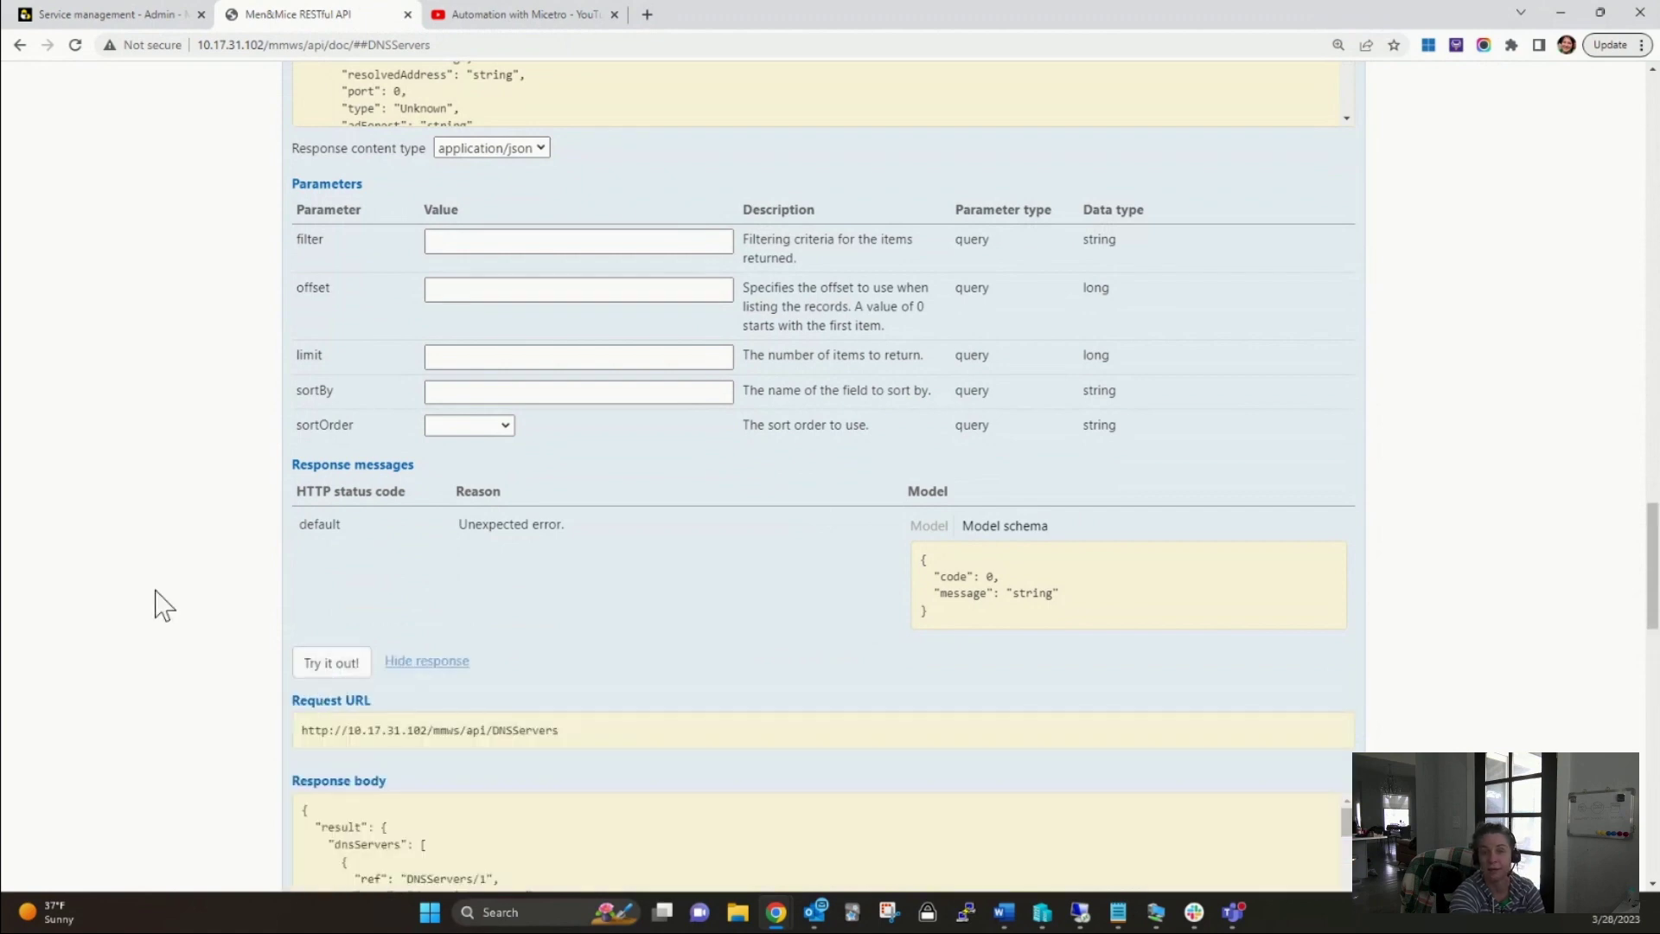
scroll(135, 631, down, 3)
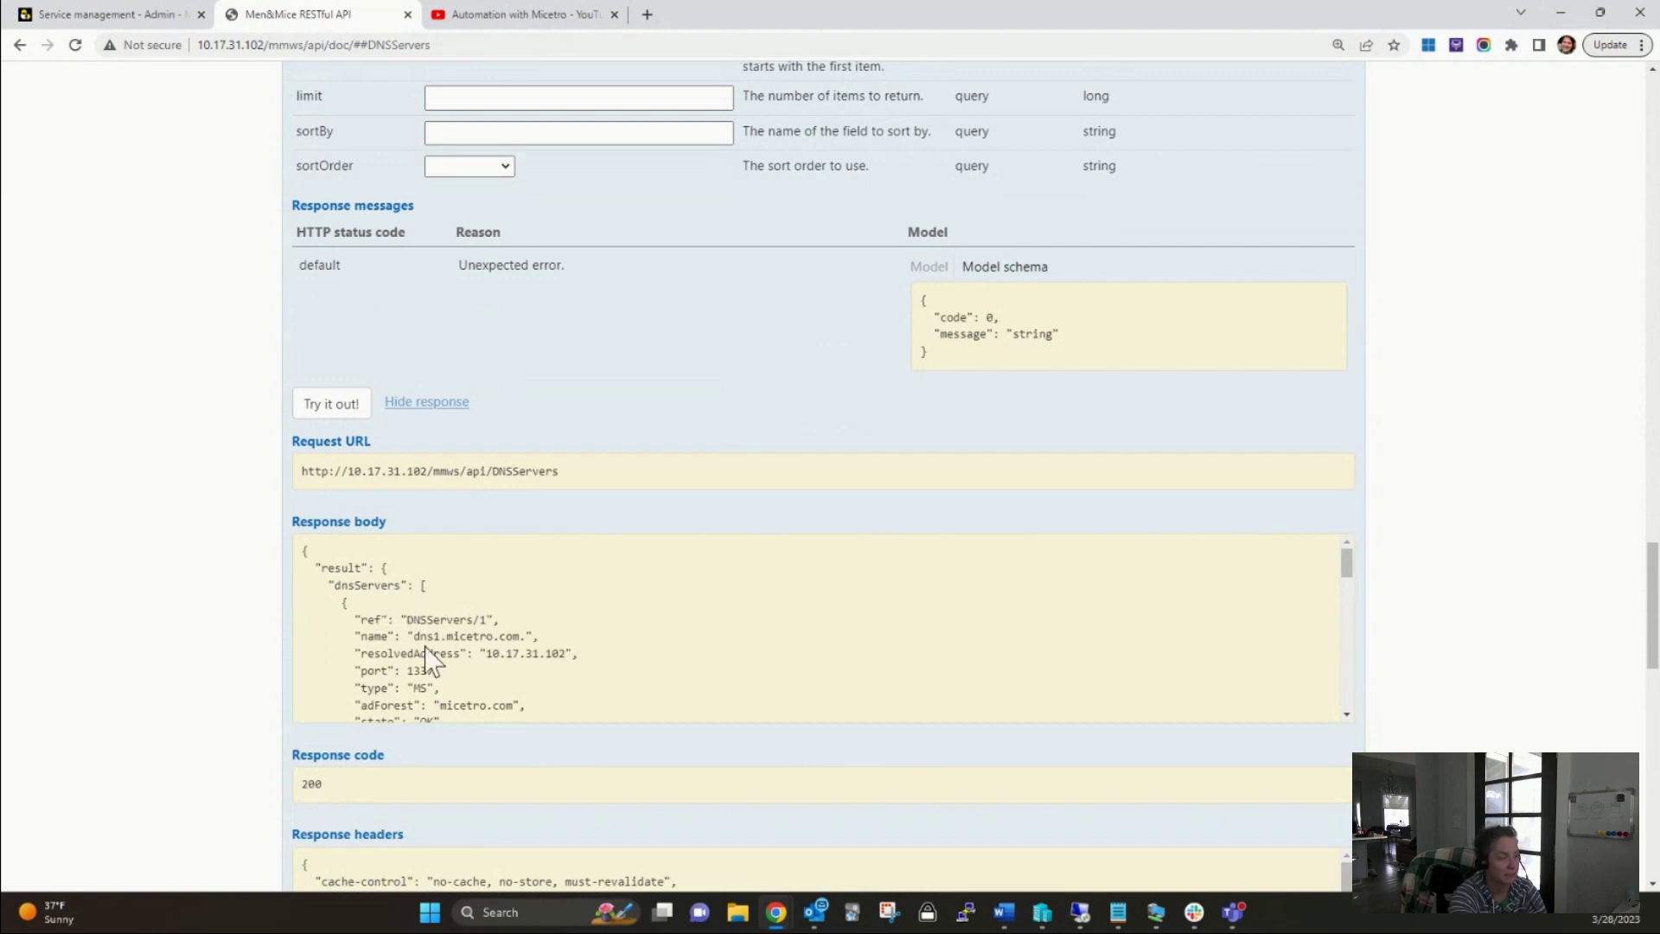
drag(411, 636, 514, 637)
- Compare the response, including my azure servers, with Micetro's DNS Services > All platforms list
scroll(512, 633, down, 3)
scroll(512, 633, down, 3)
scroll(512, 633, down, 2)
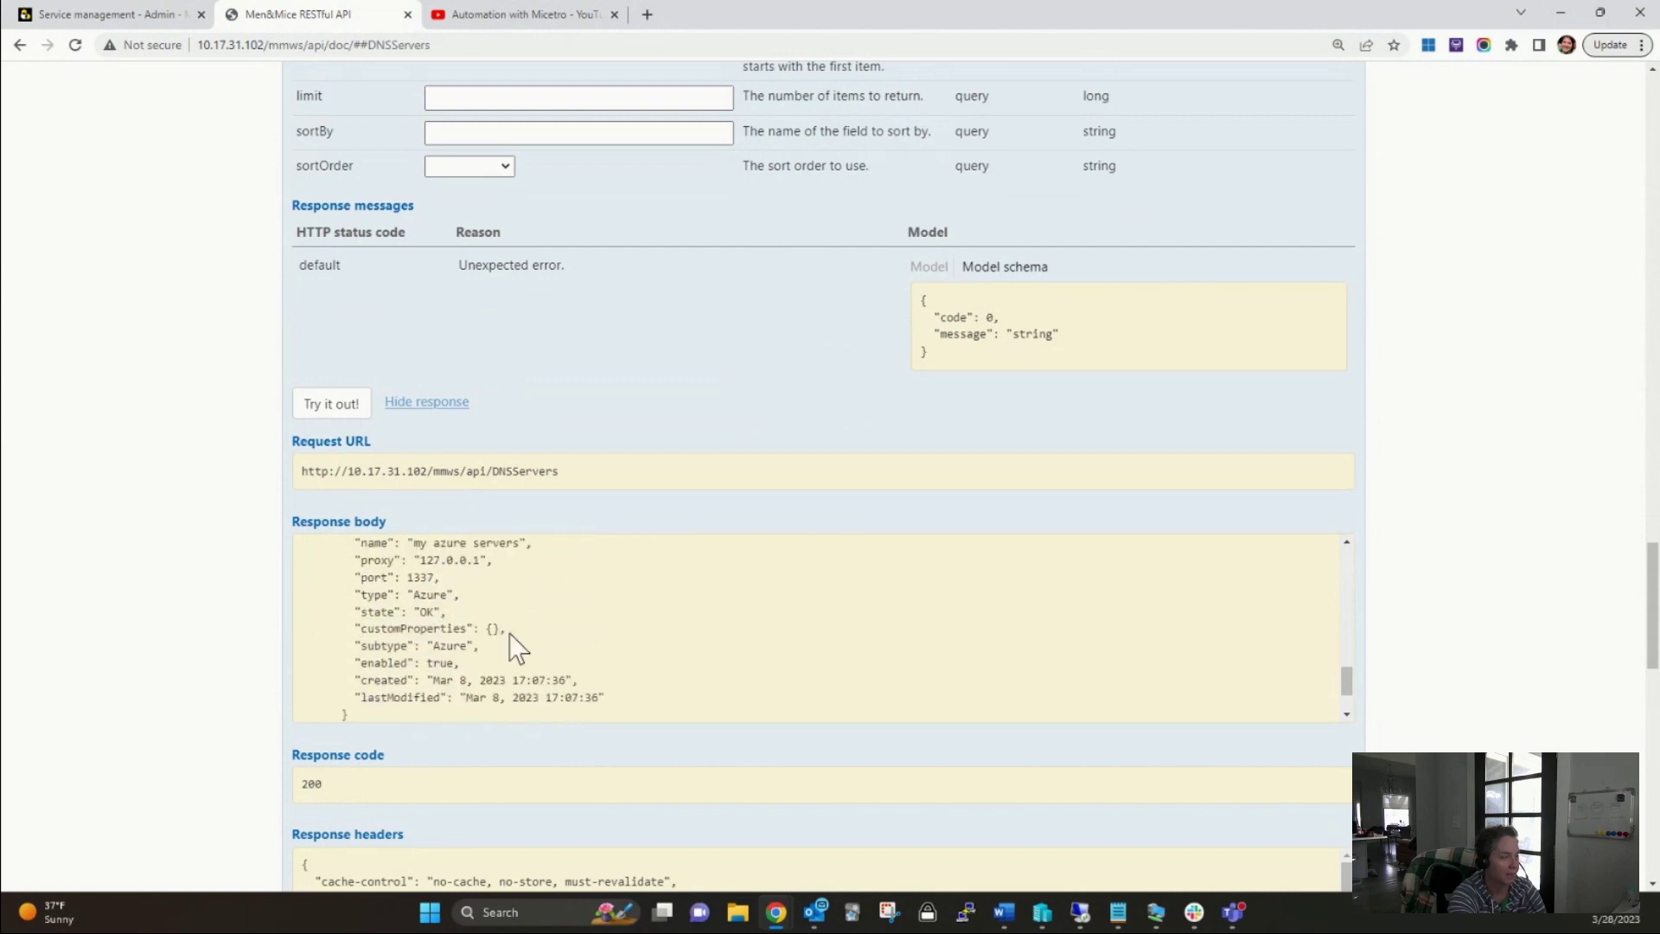
drag(420, 547, 486, 614)
click(488, 612)
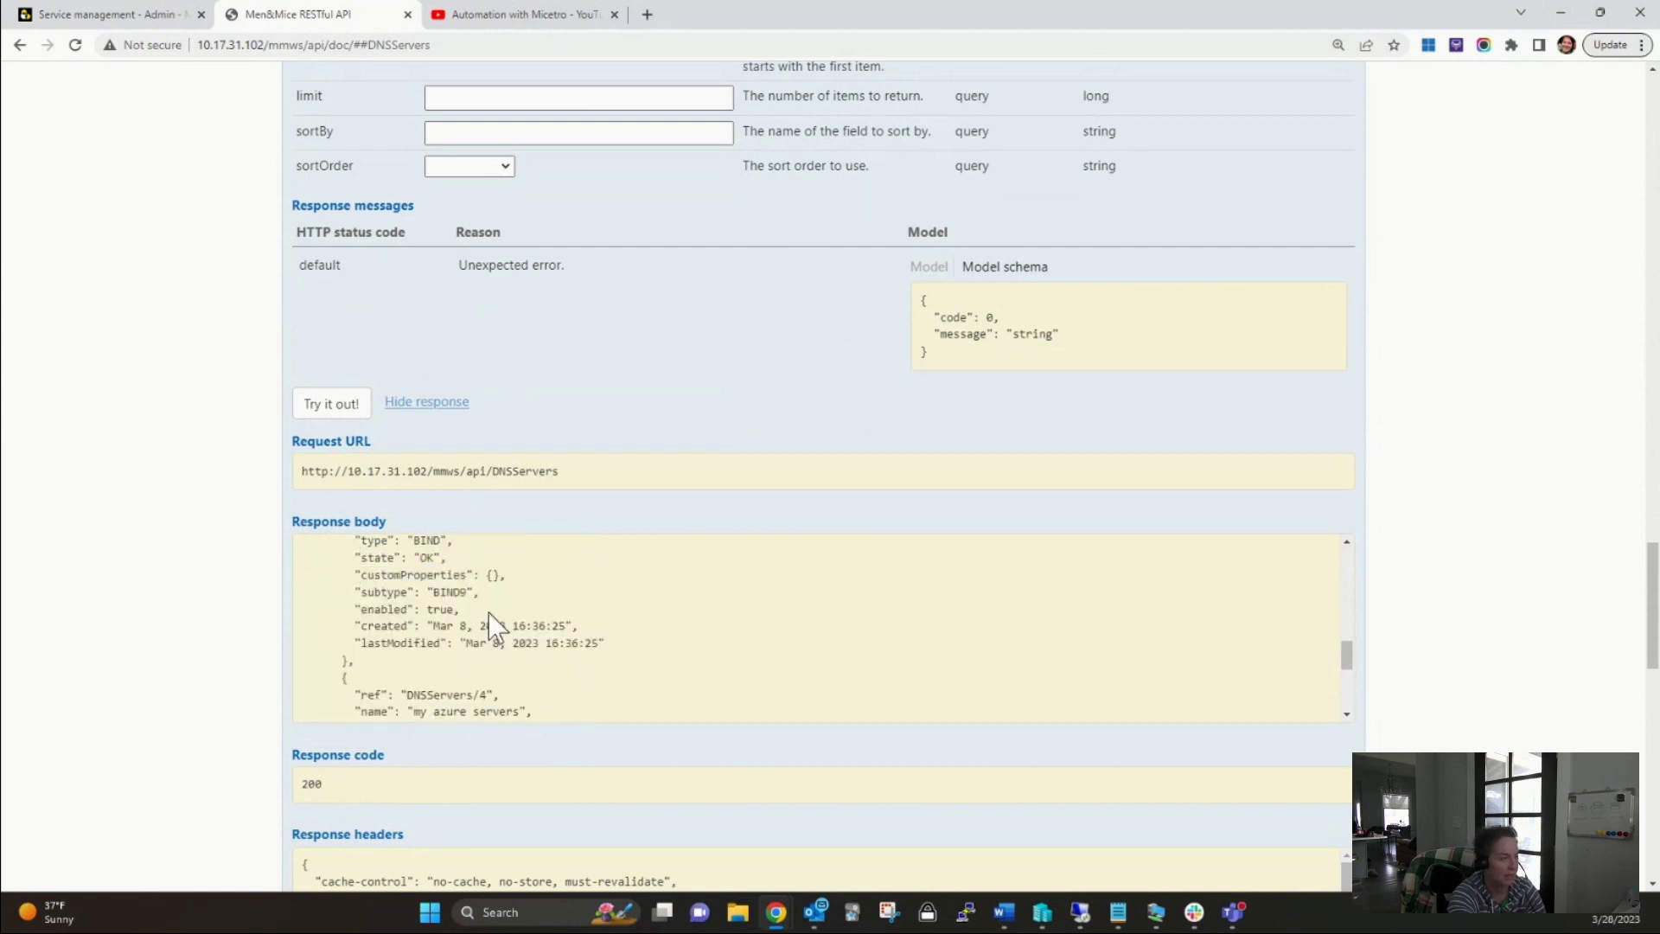
scroll(488, 614, up, 2)
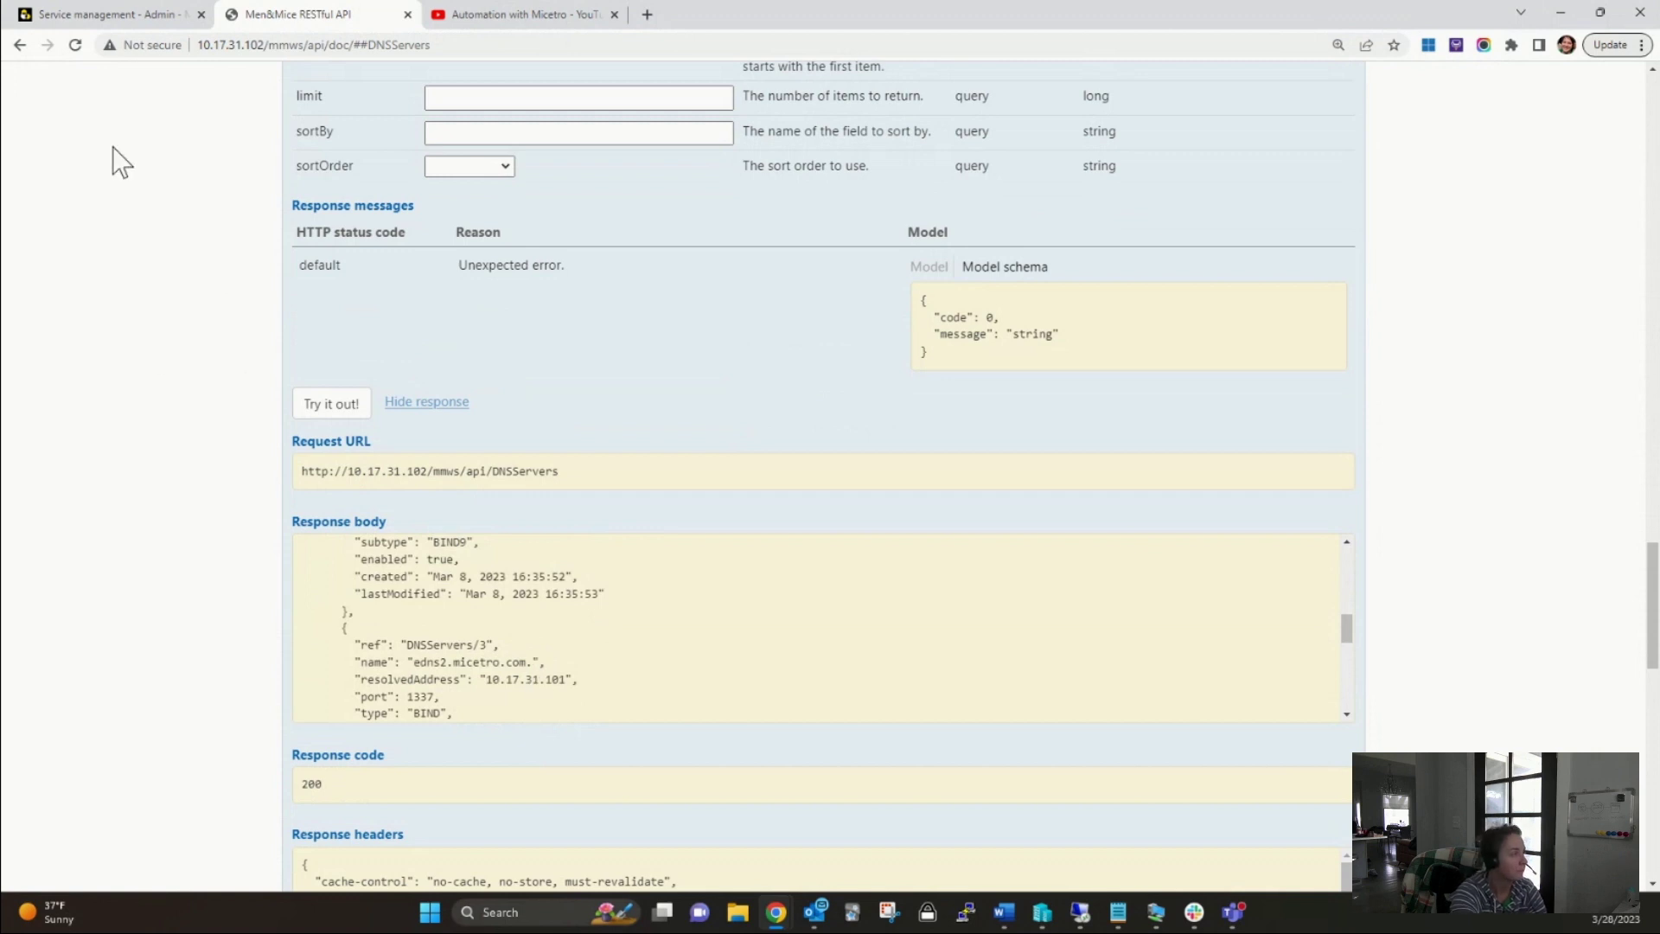
click(97, 15)
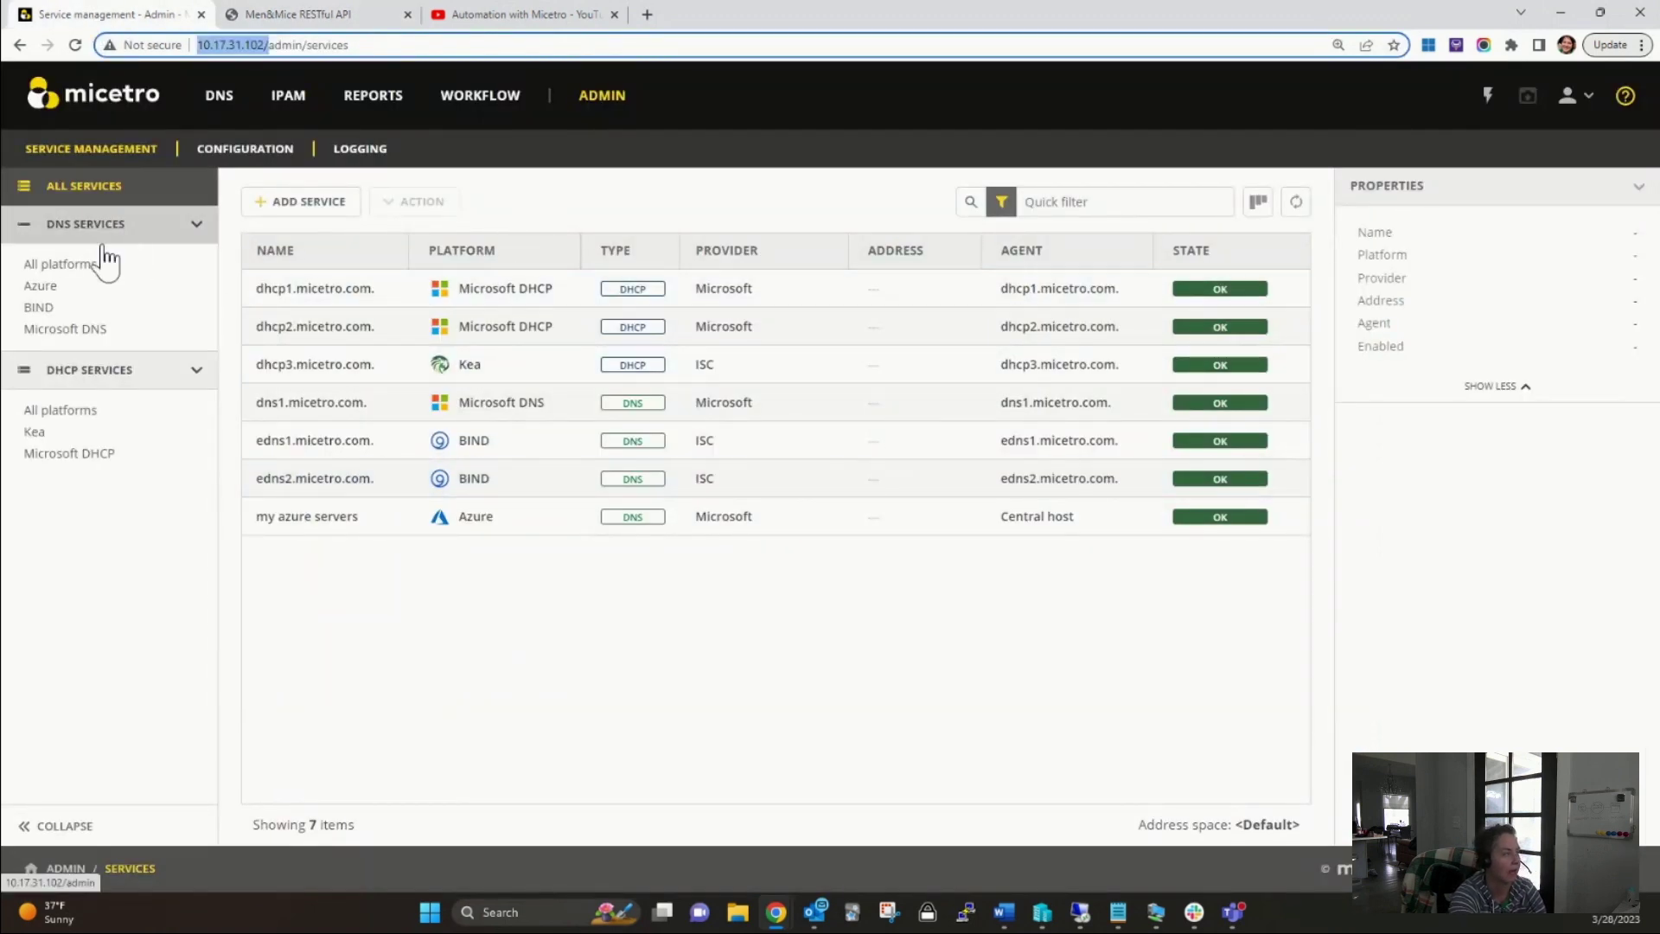
click(64, 270)
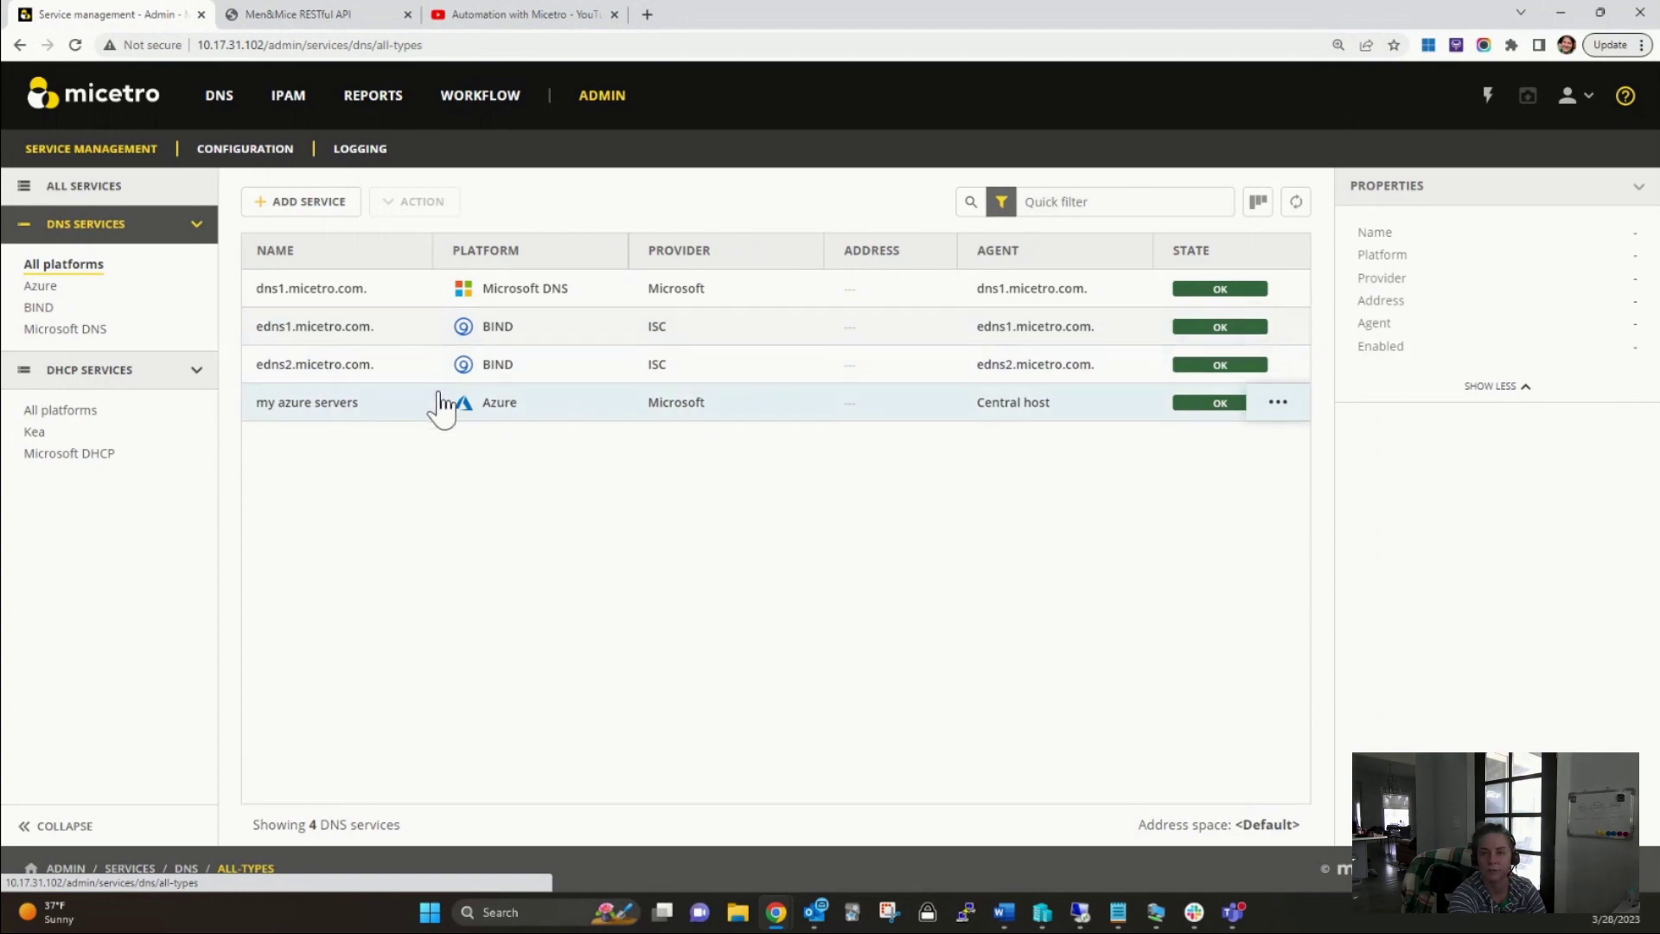
- Send the GET /DNSServers request with the filter set to MS
click(316, 18)
scroll(63, 515, up, 4)
click(598, 326)
text(MS)
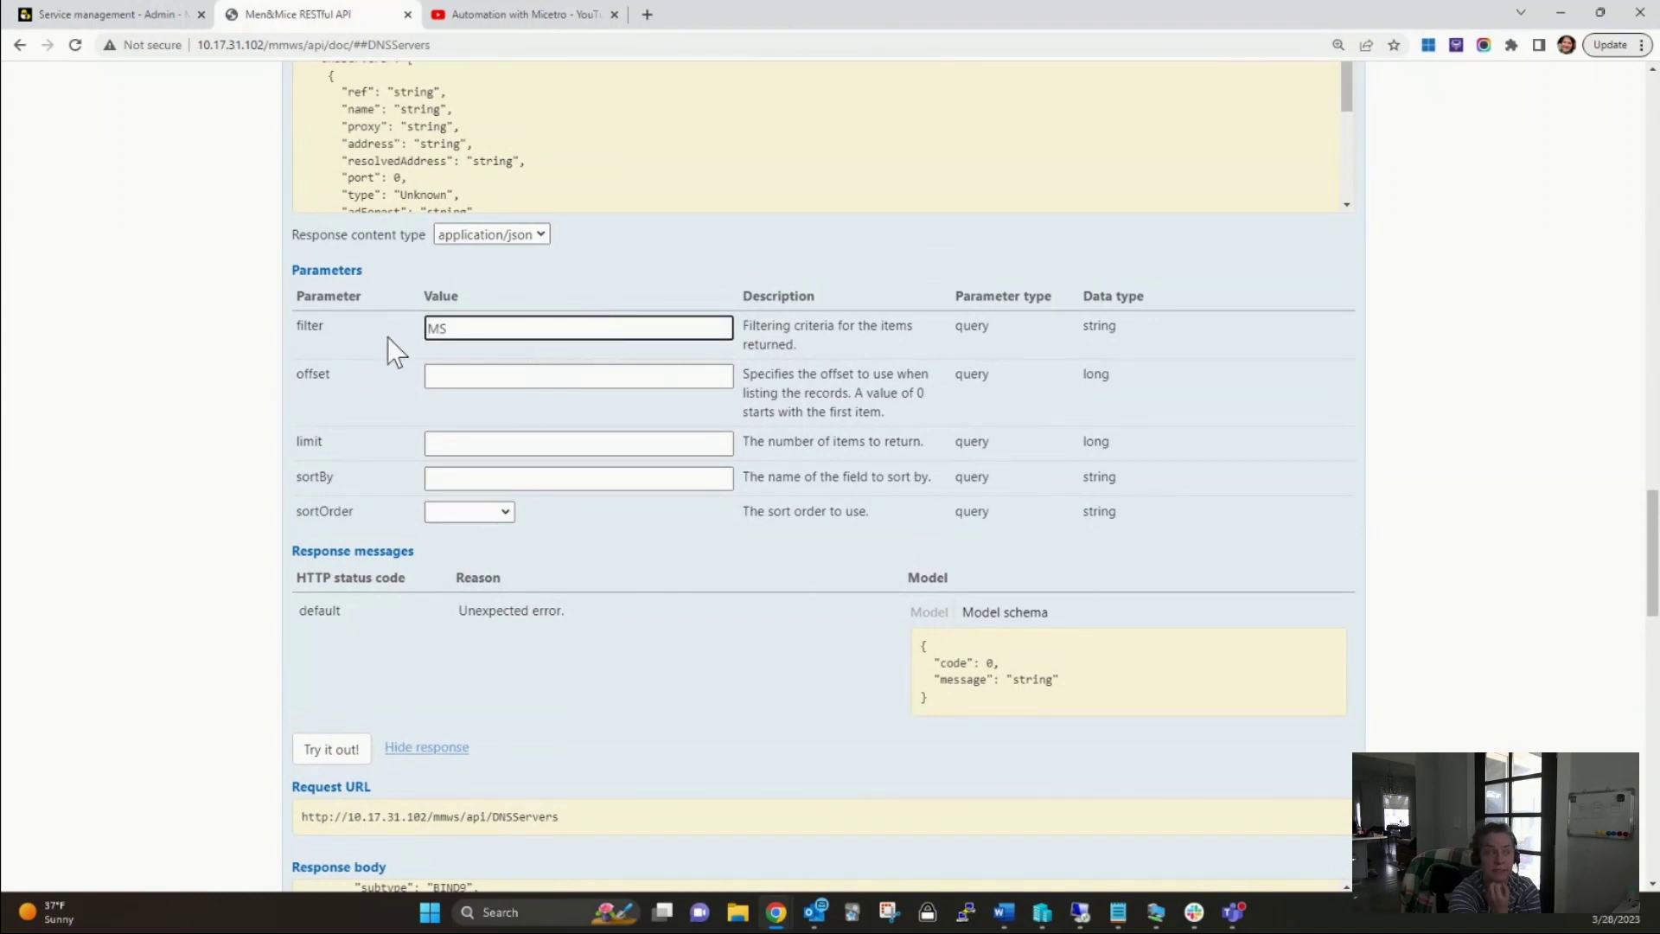
click(329, 745)
- Check the single returned server against Micetro's Microsoft DNS list showing only dns1
scroll(232, 670, down, 1)
scroll(232, 670, down, 2)
scroll(234, 642, down, 1)
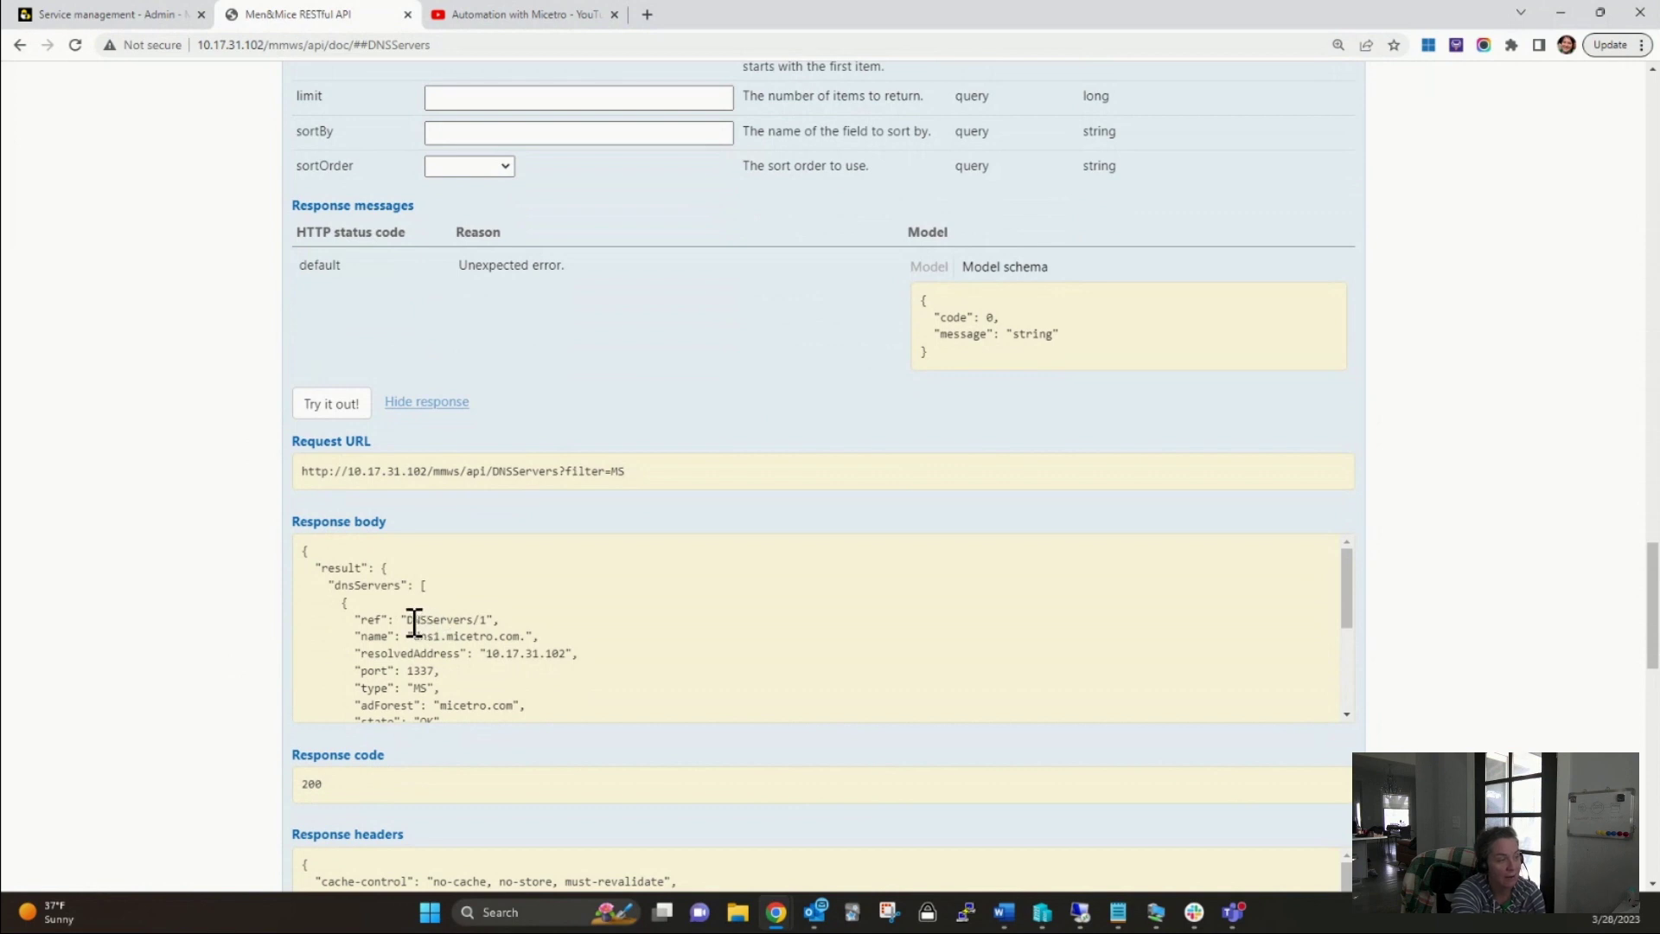
drag(406, 621, 489, 623)
scroll(492, 622, down, 2)
scroll(491, 623, down, 1)
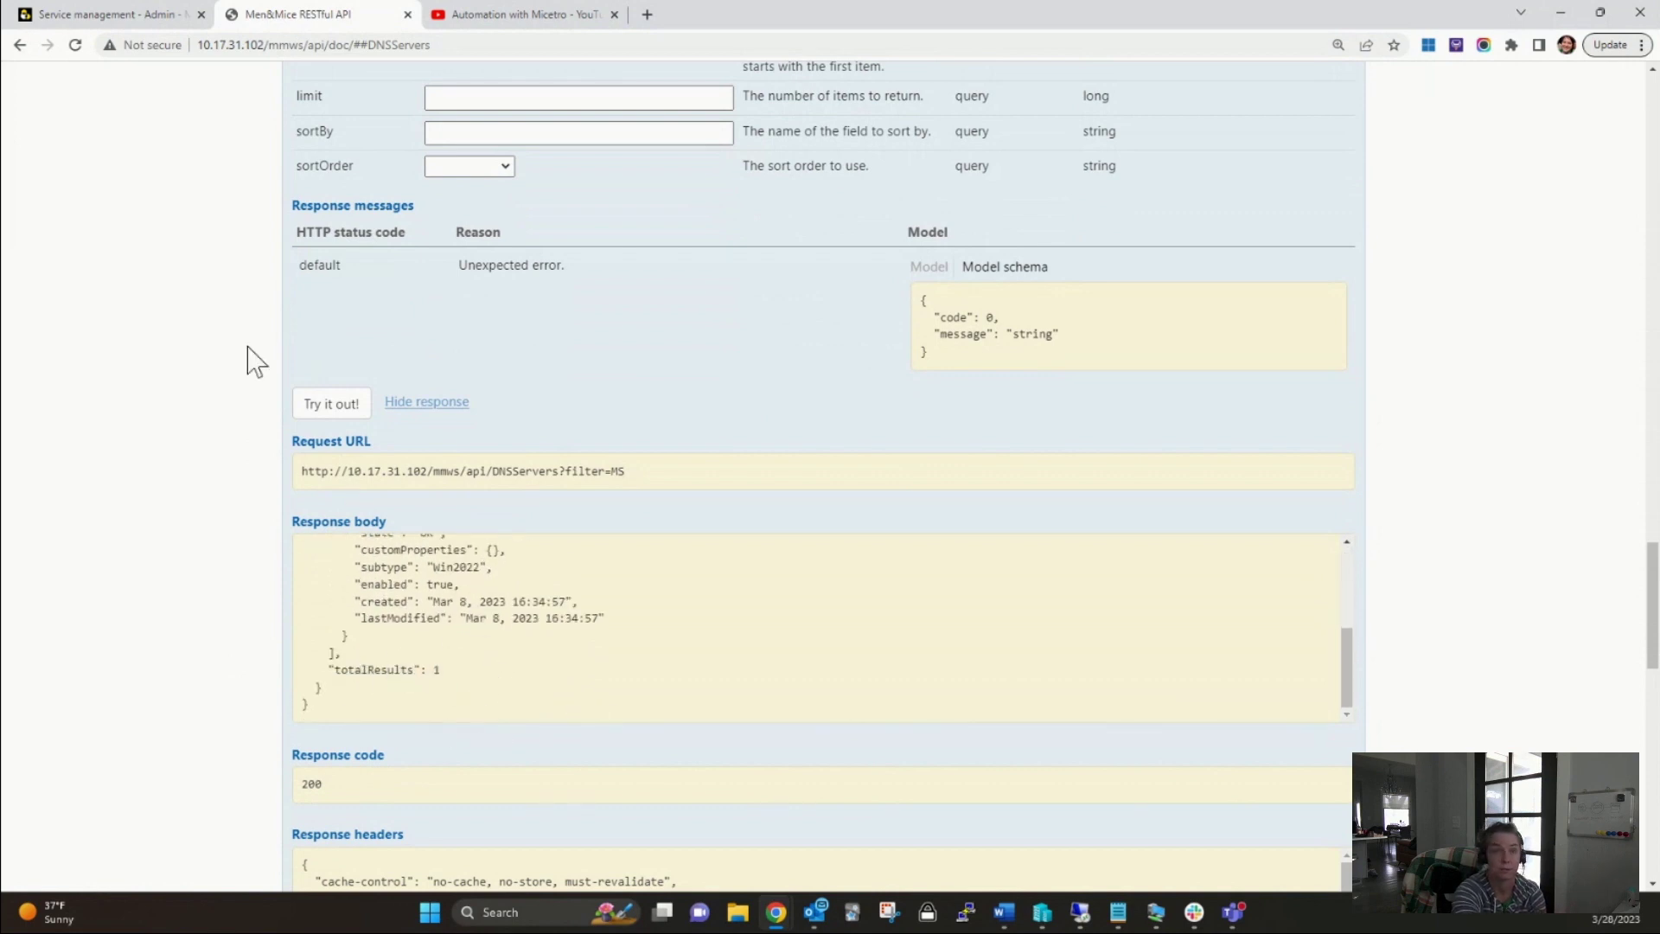
click(103, 10)
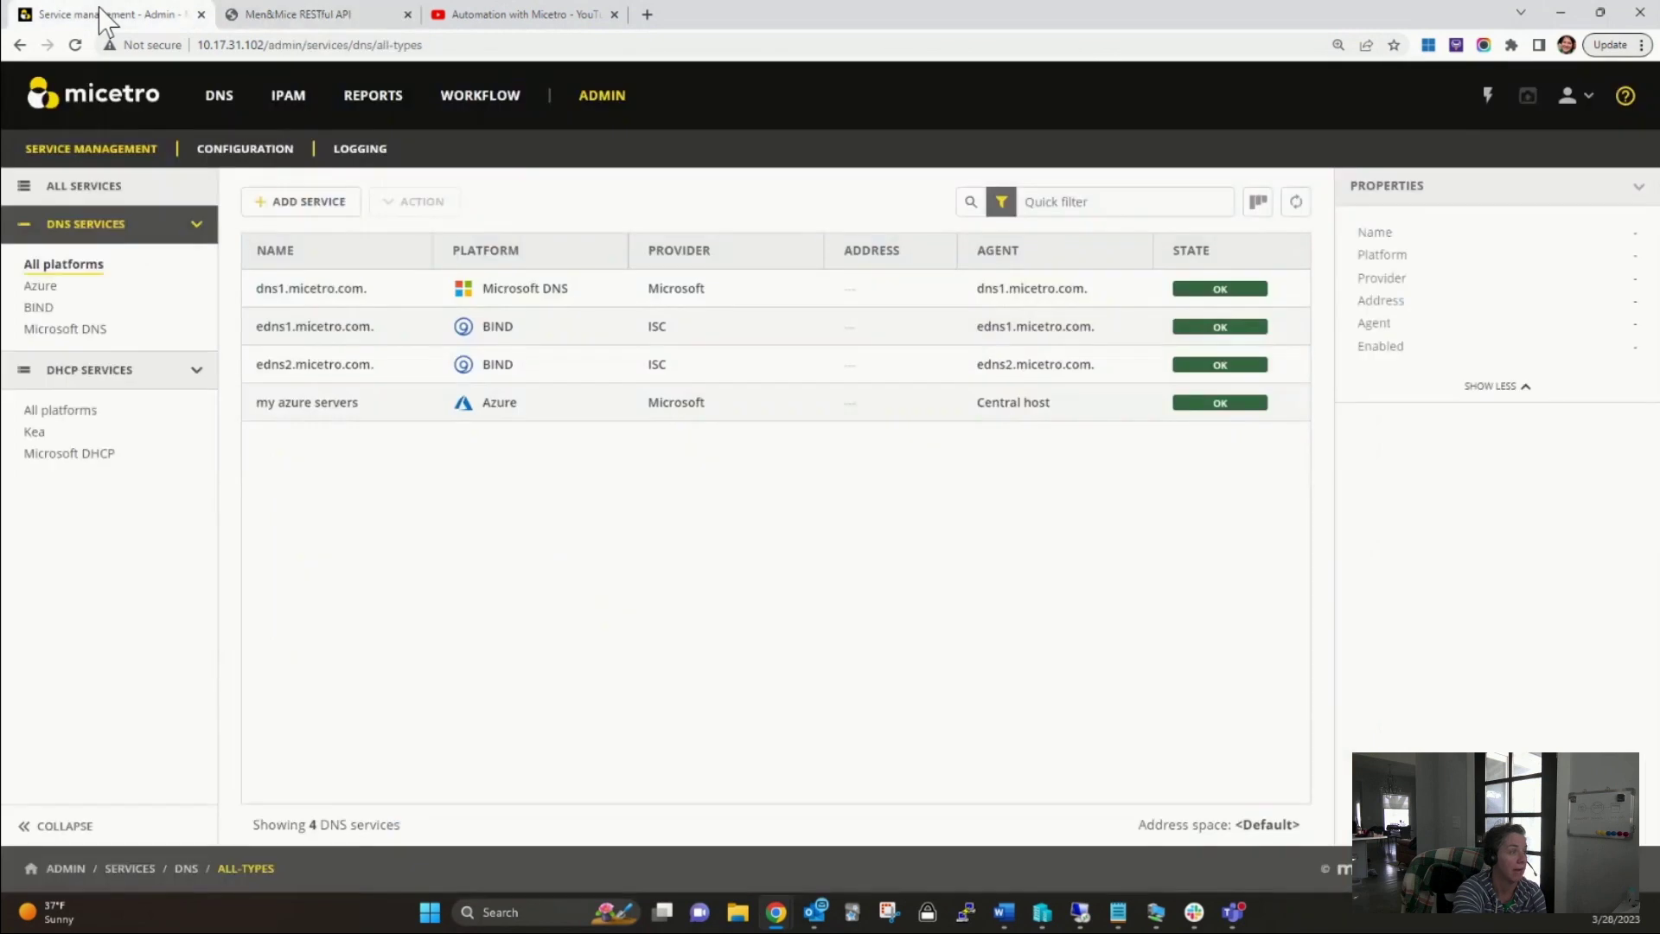
click(54, 333)
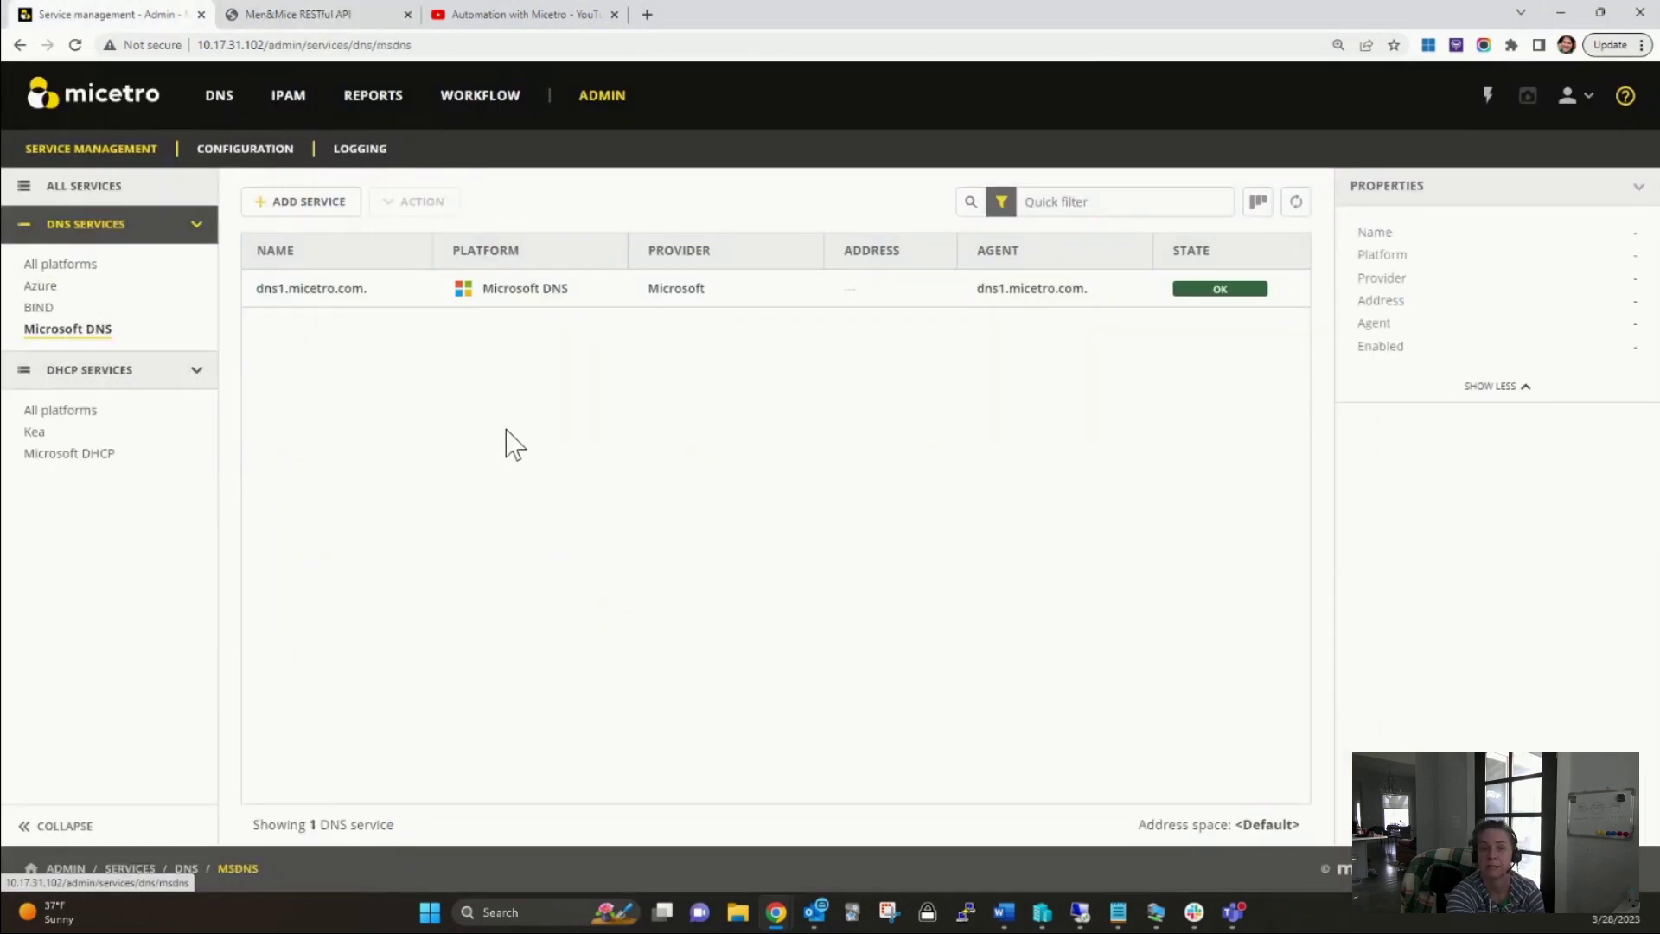
- Scroll the API documentation to the expanded POST /DNSServers operation and its dnsServer schema
click(313, 14)
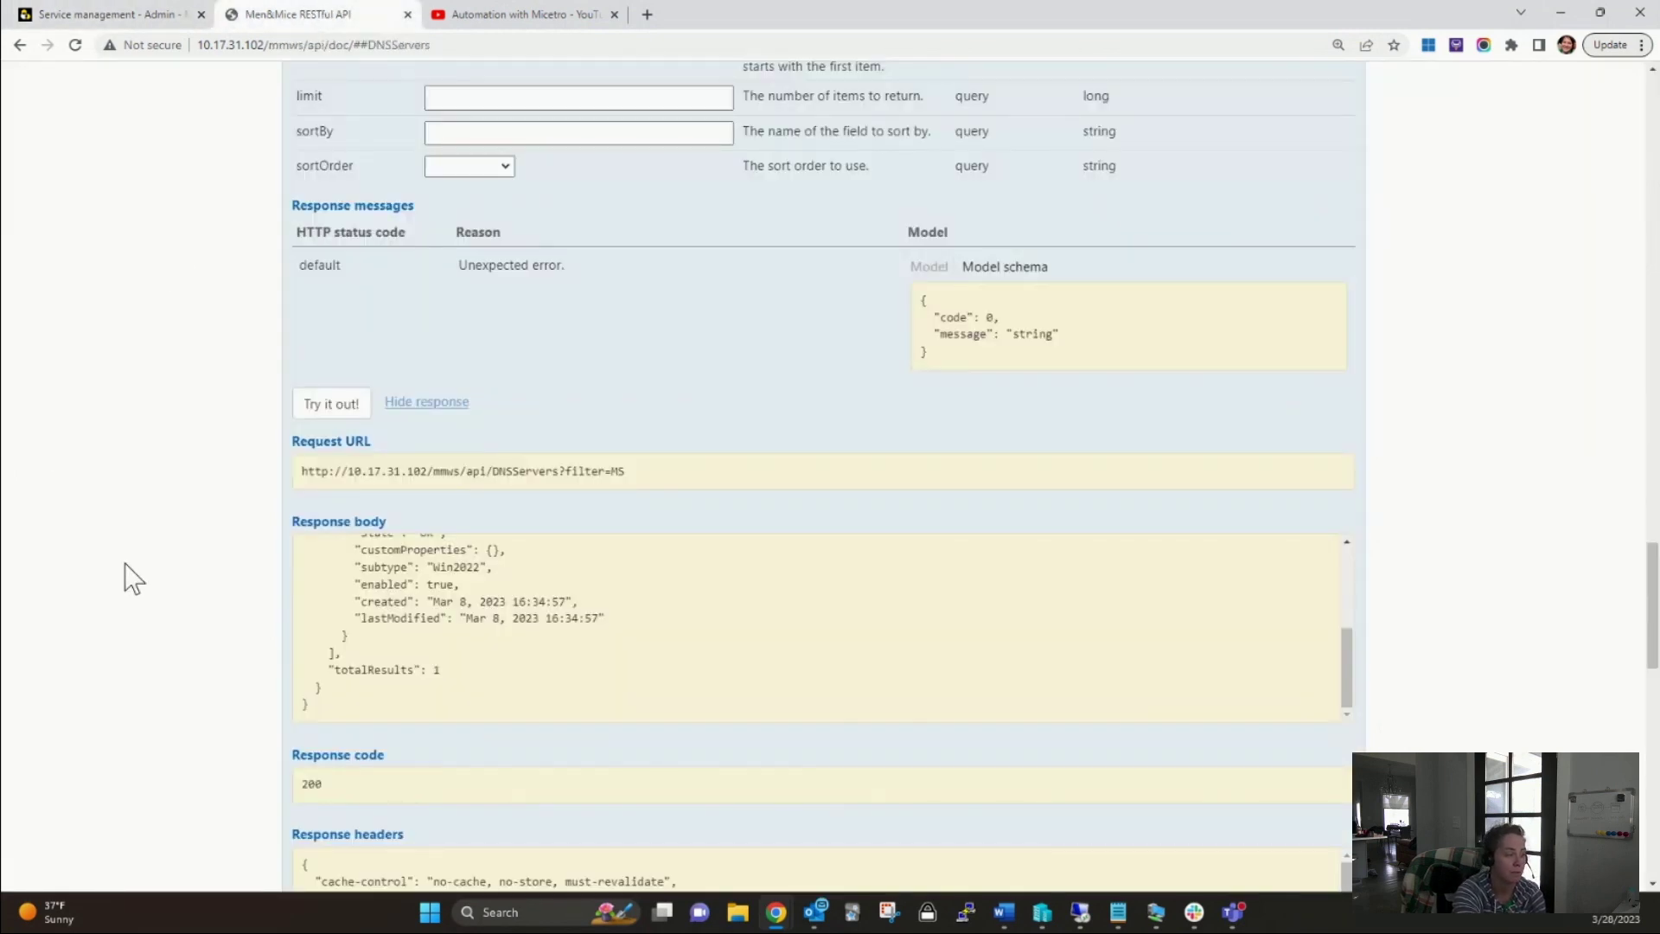
scroll(130, 558, down, 5)
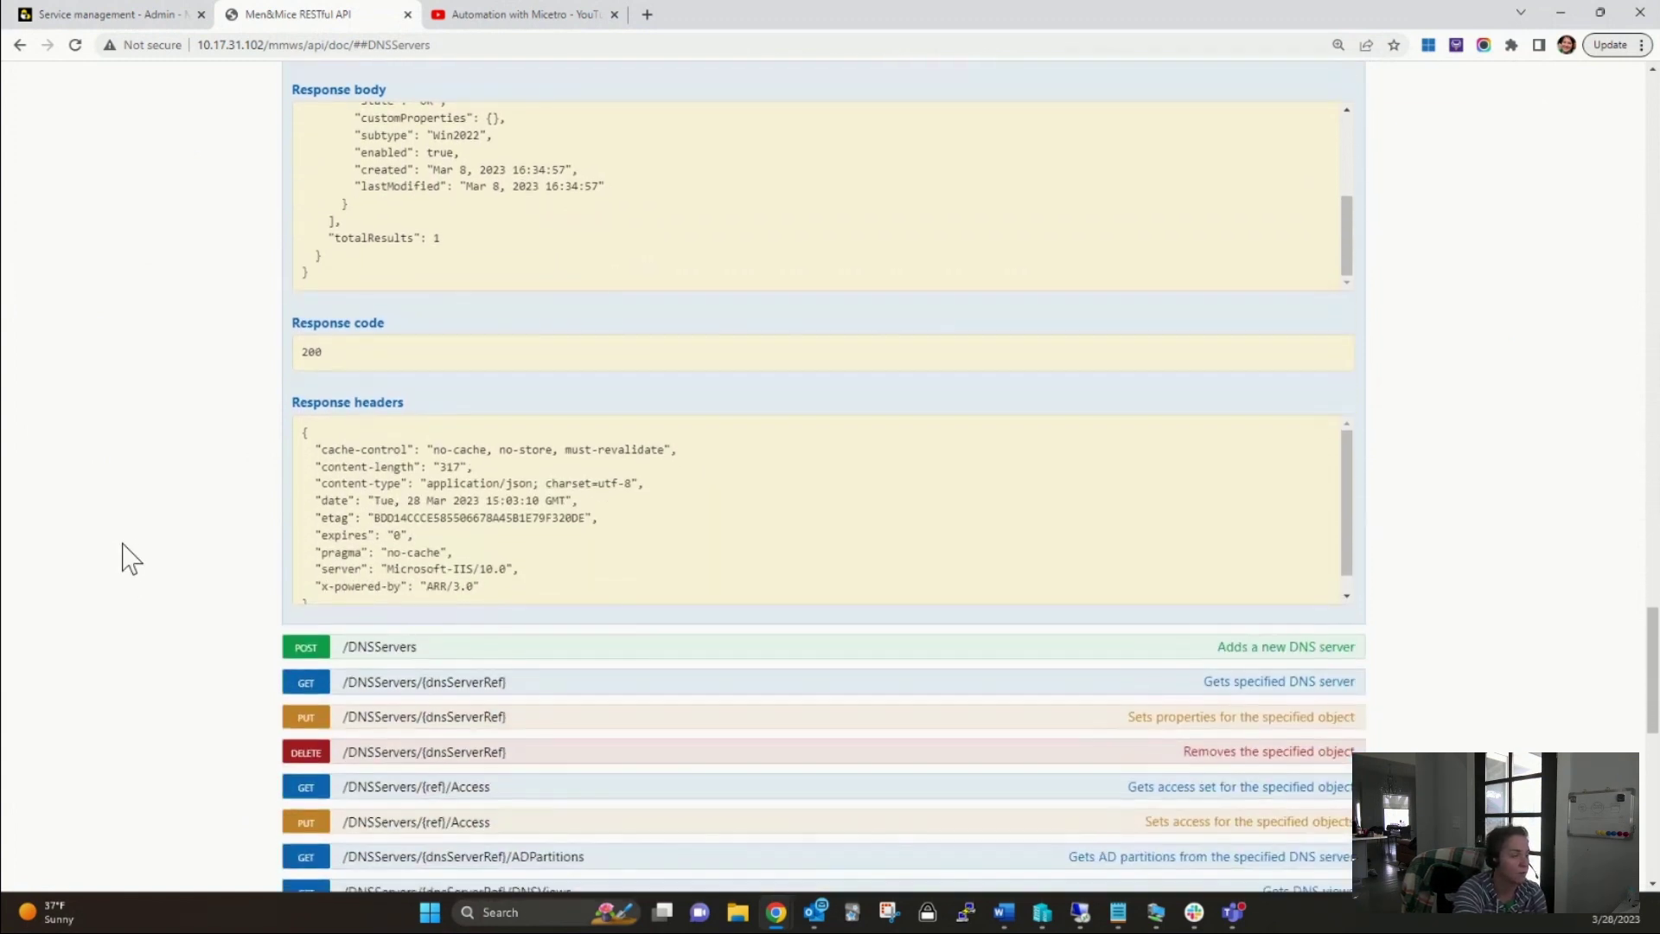
scroll(310, 662, up, 10)
scroll(249, 619, down, 3)
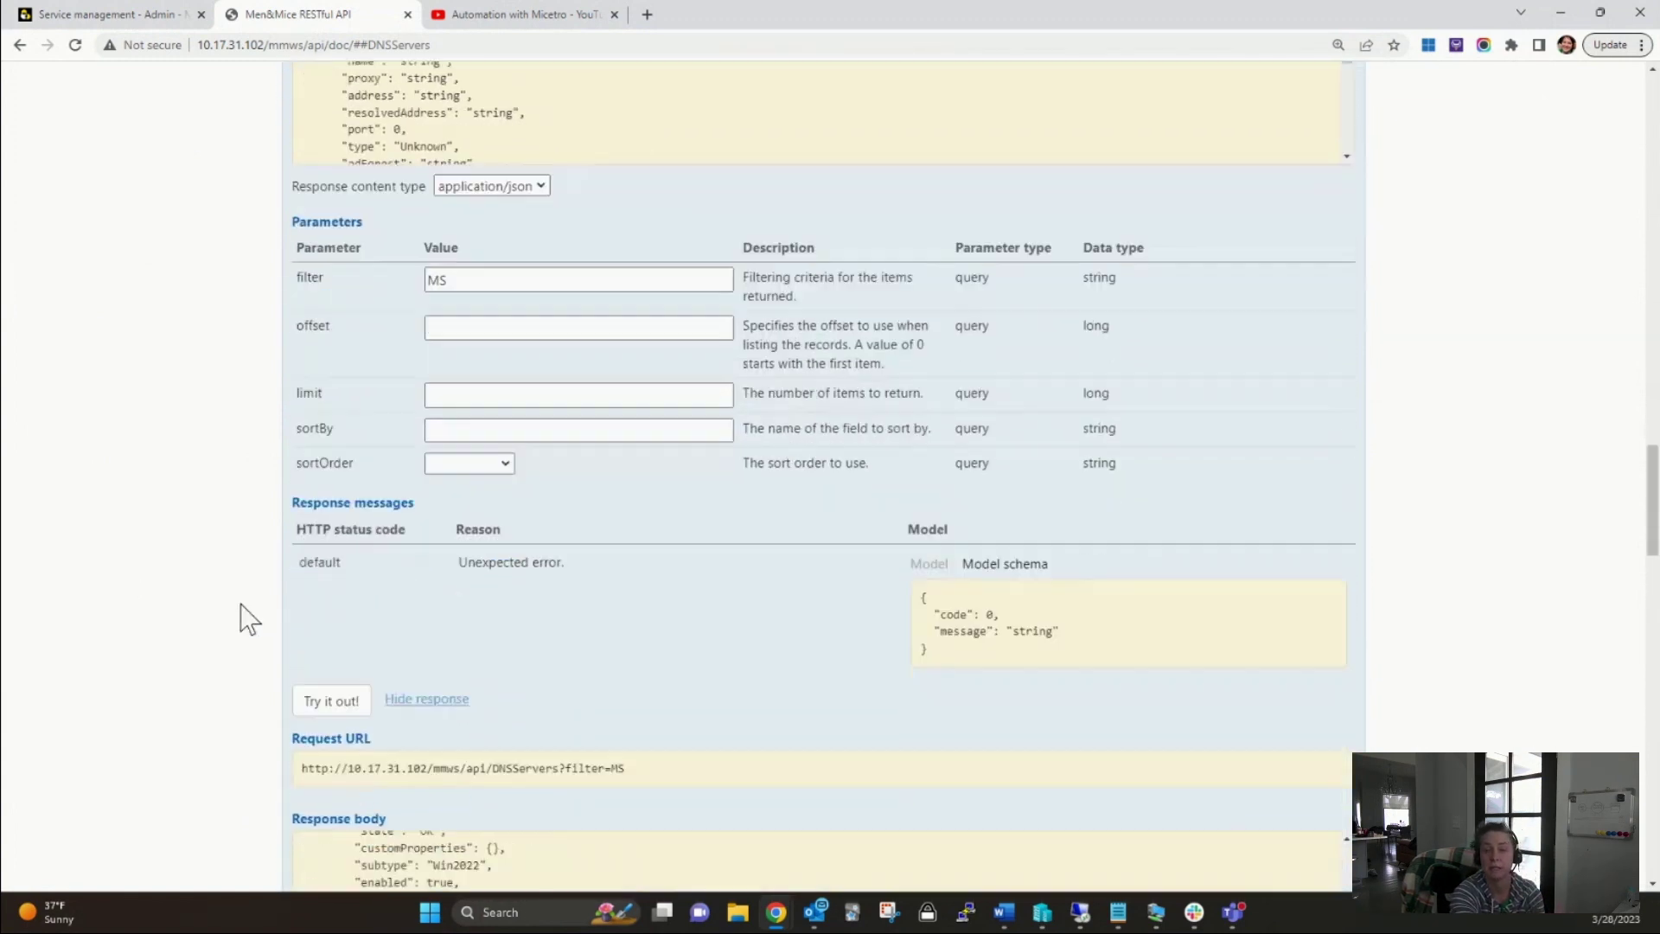
scroll(249, 619, down, 15)
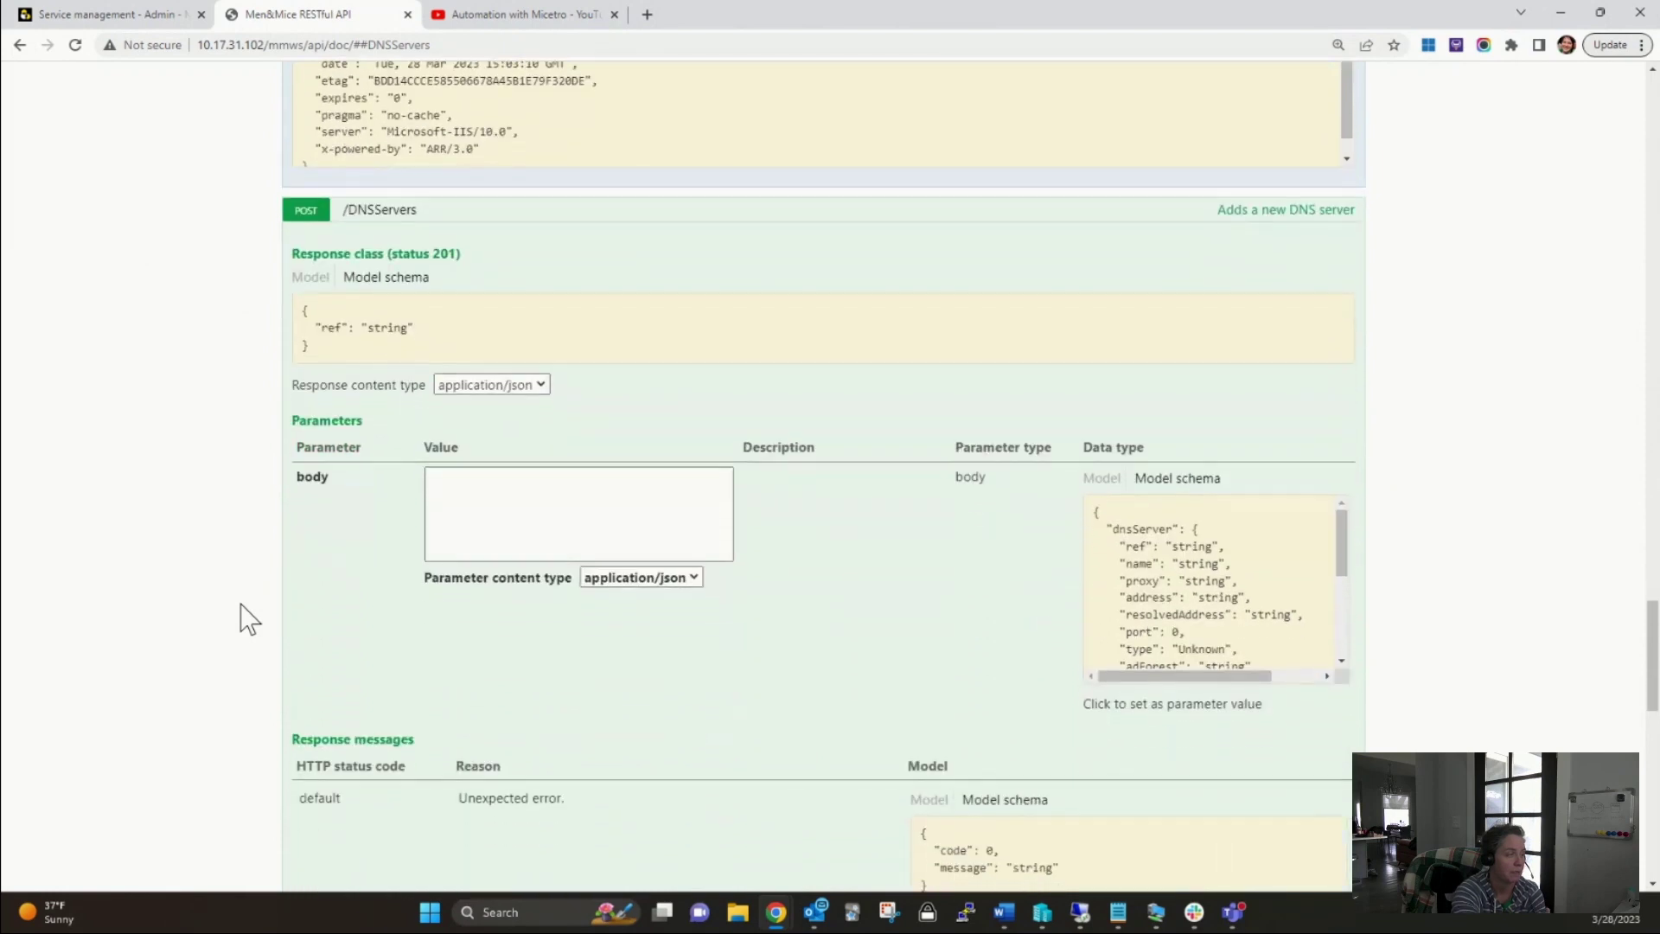
scroll(249, 619, down, 1)
scroll(249, 619, up, 2)
scroll(249, 619, down, 2)
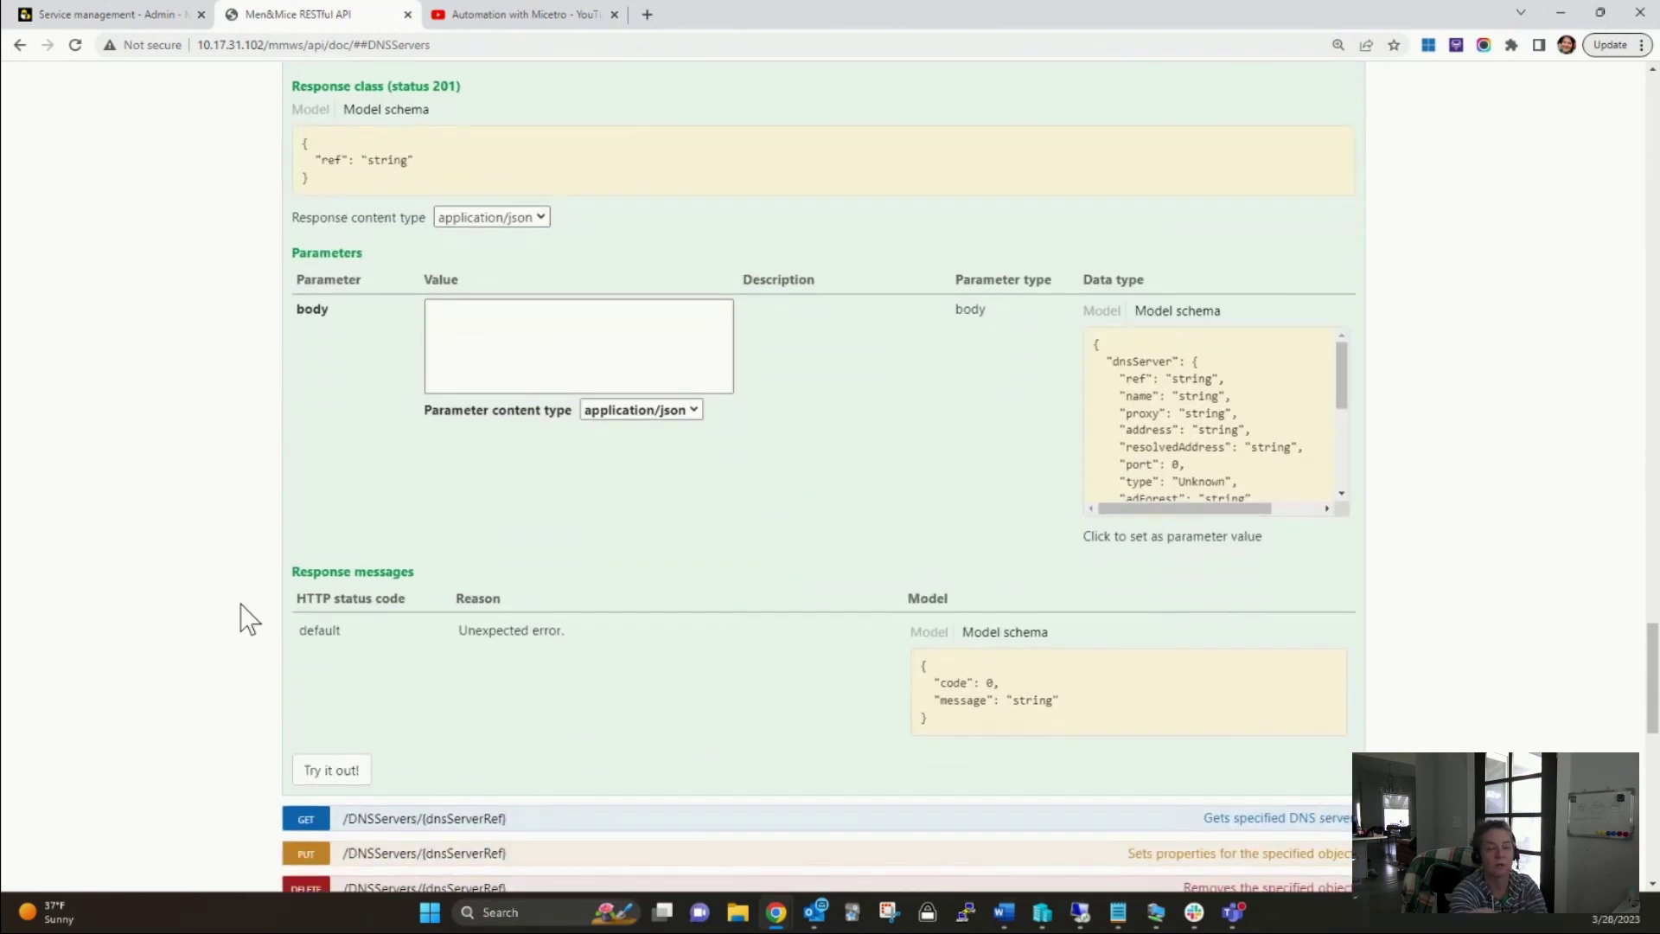
scroll(240, 605, up, 1)
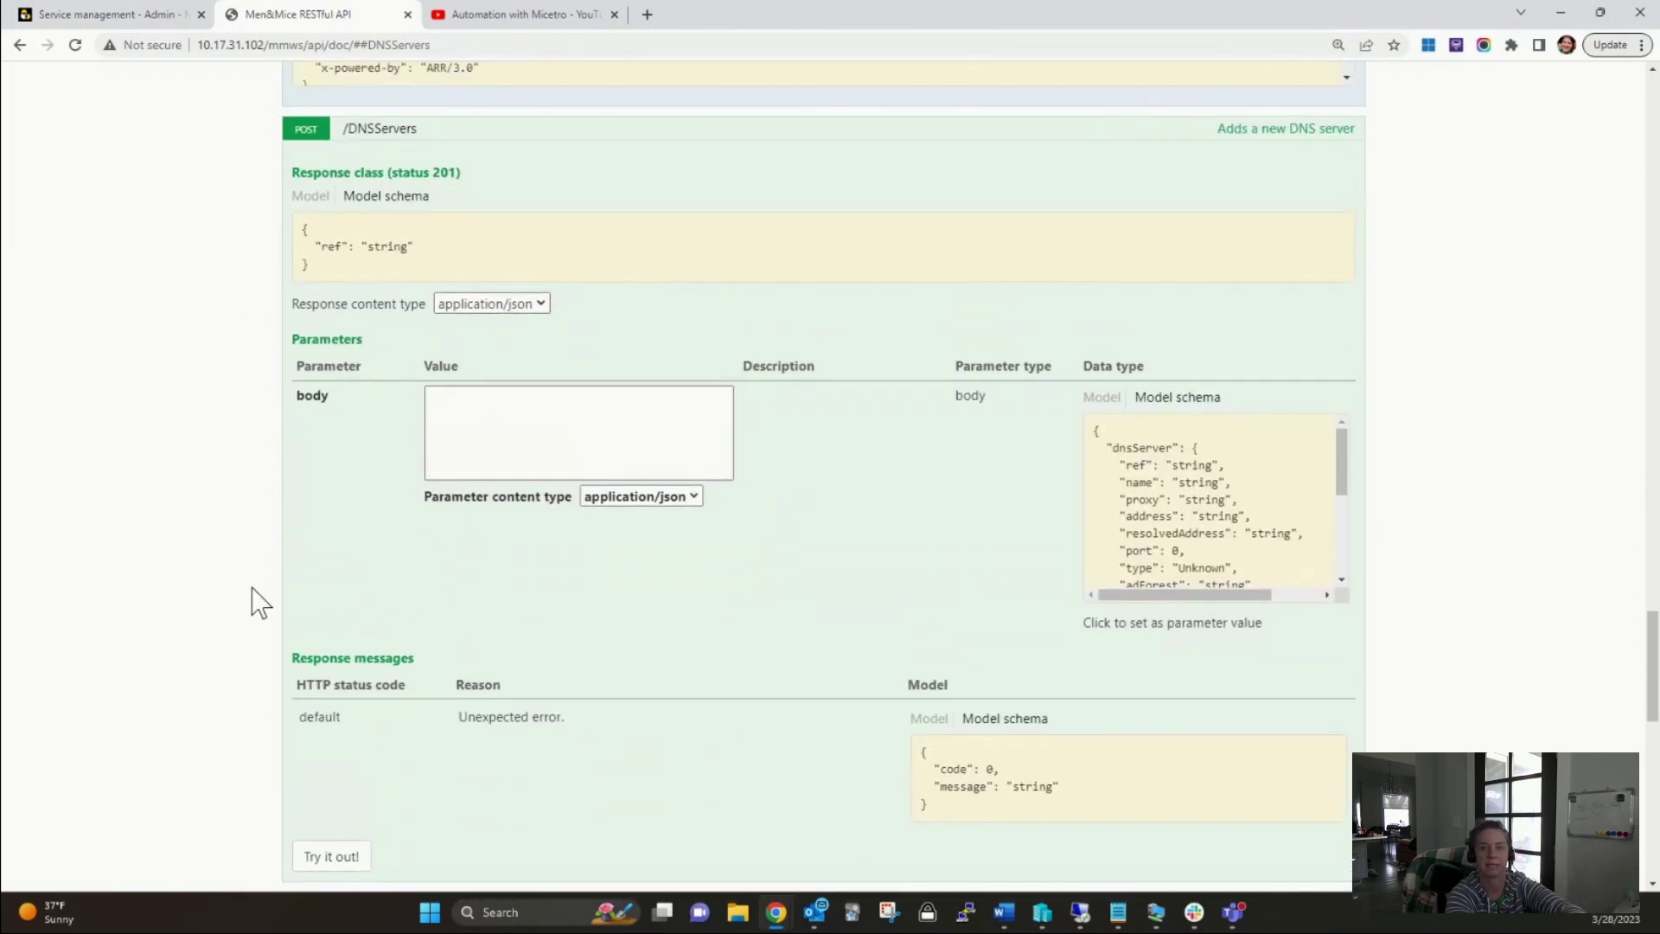
- Bring up the YouTube 'Automation with Micetro' playlist
click(581, 18)
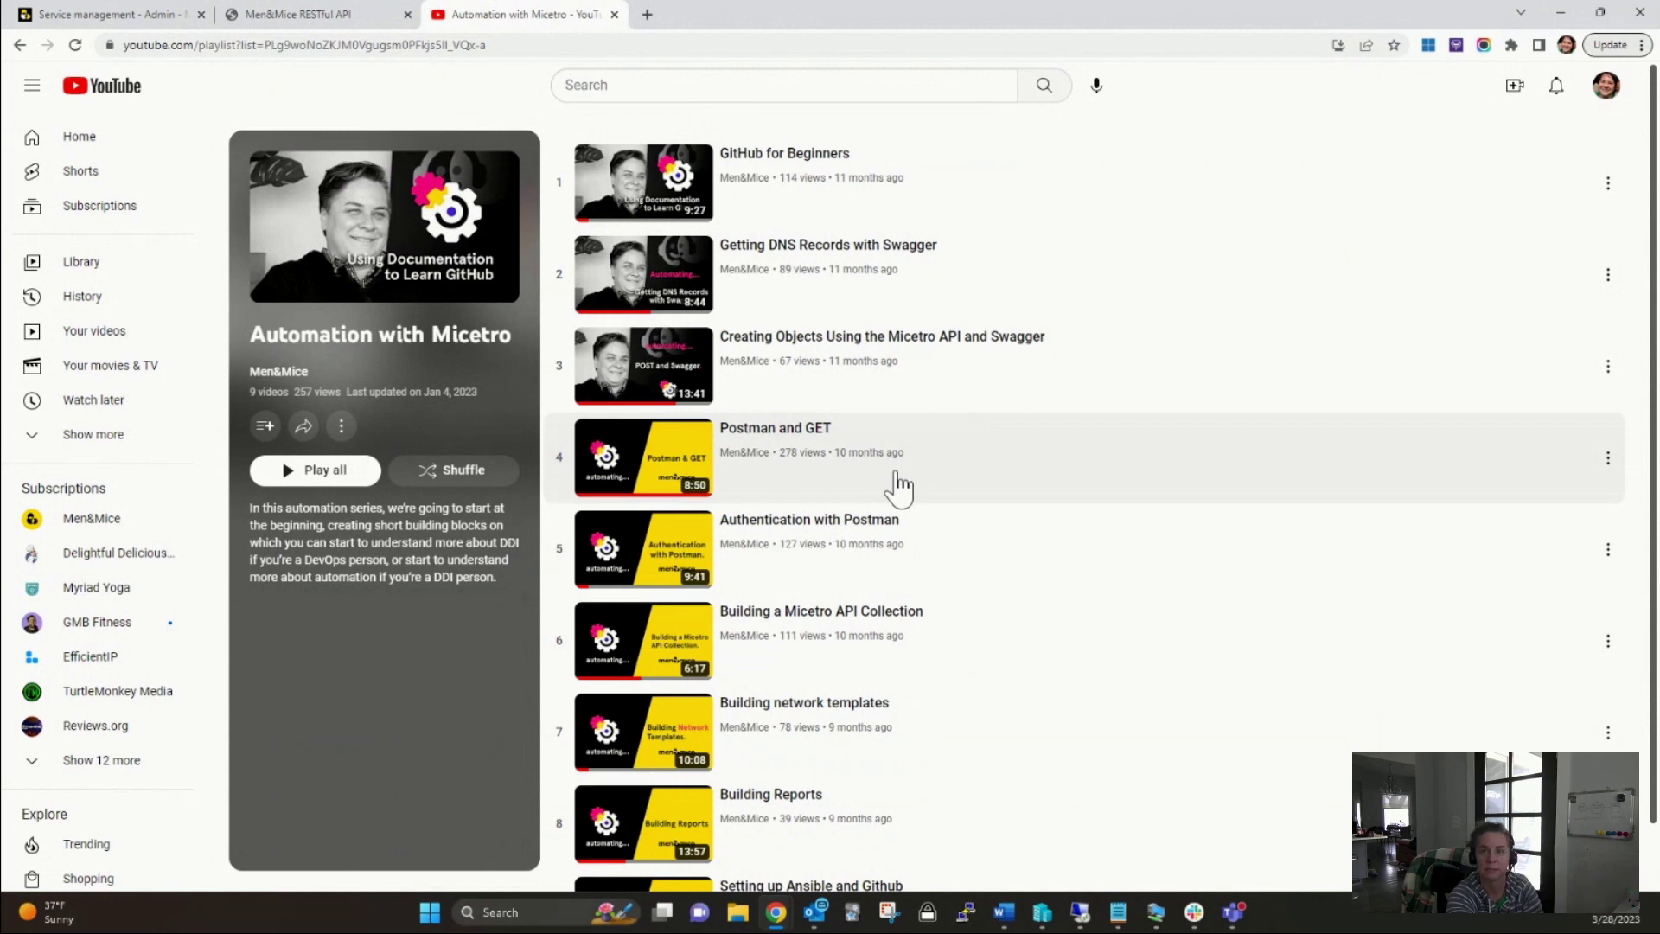
- Fill the POST /DNSServers body with the sample dnsServer JSON template
click(125, 15)
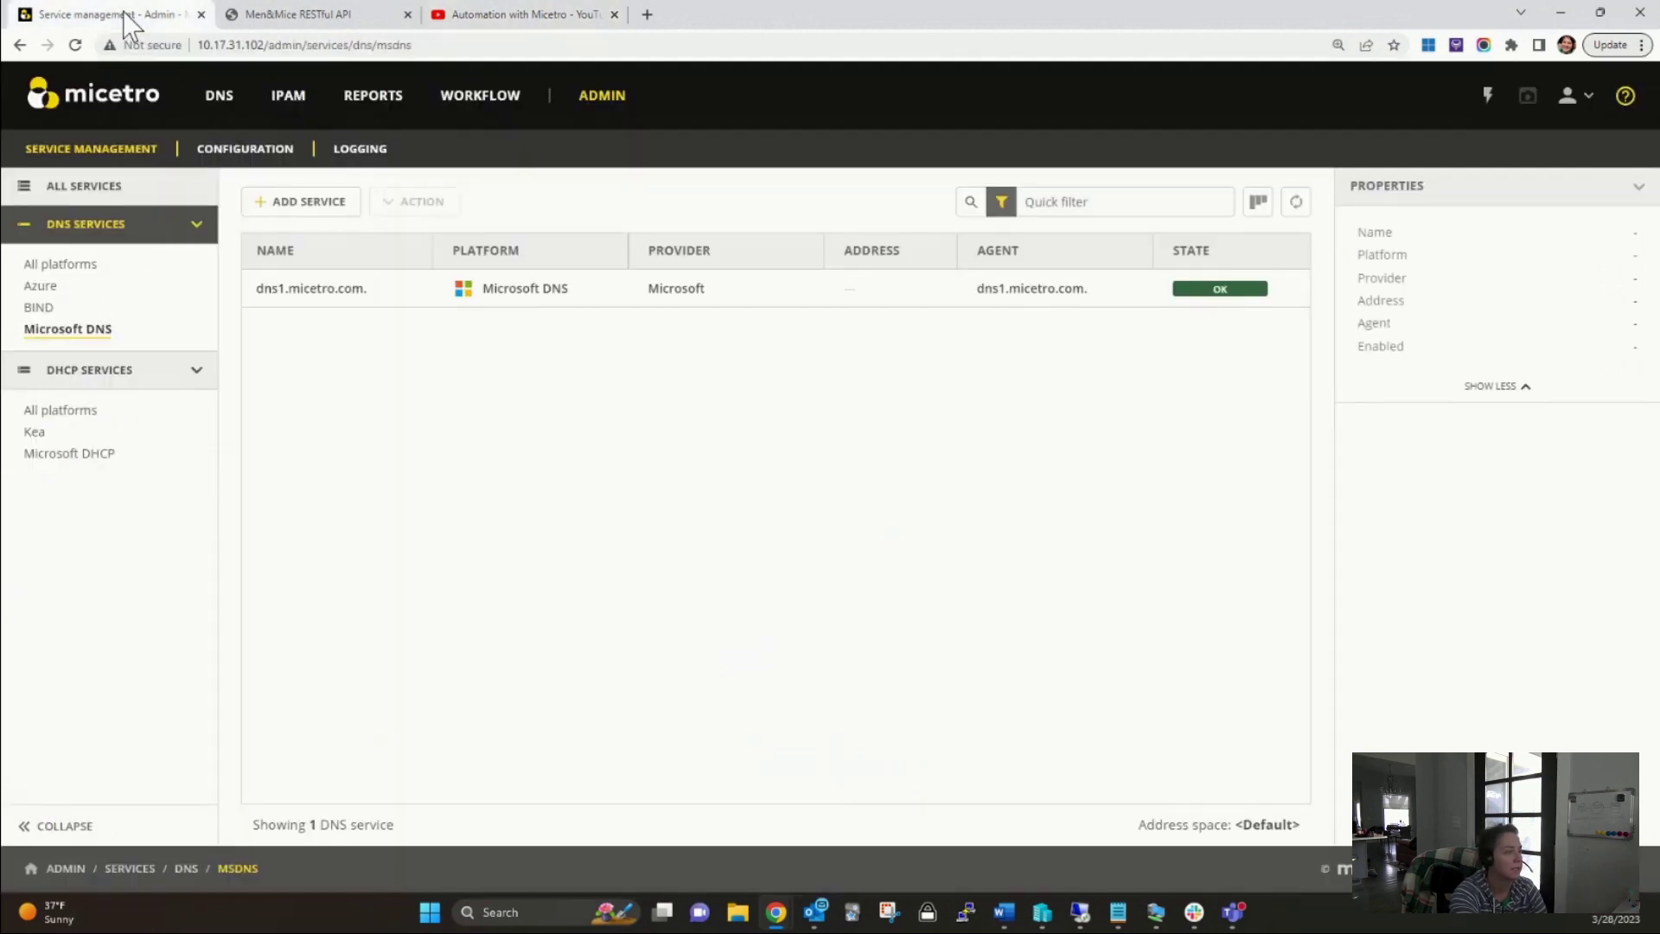
click(299, 15)
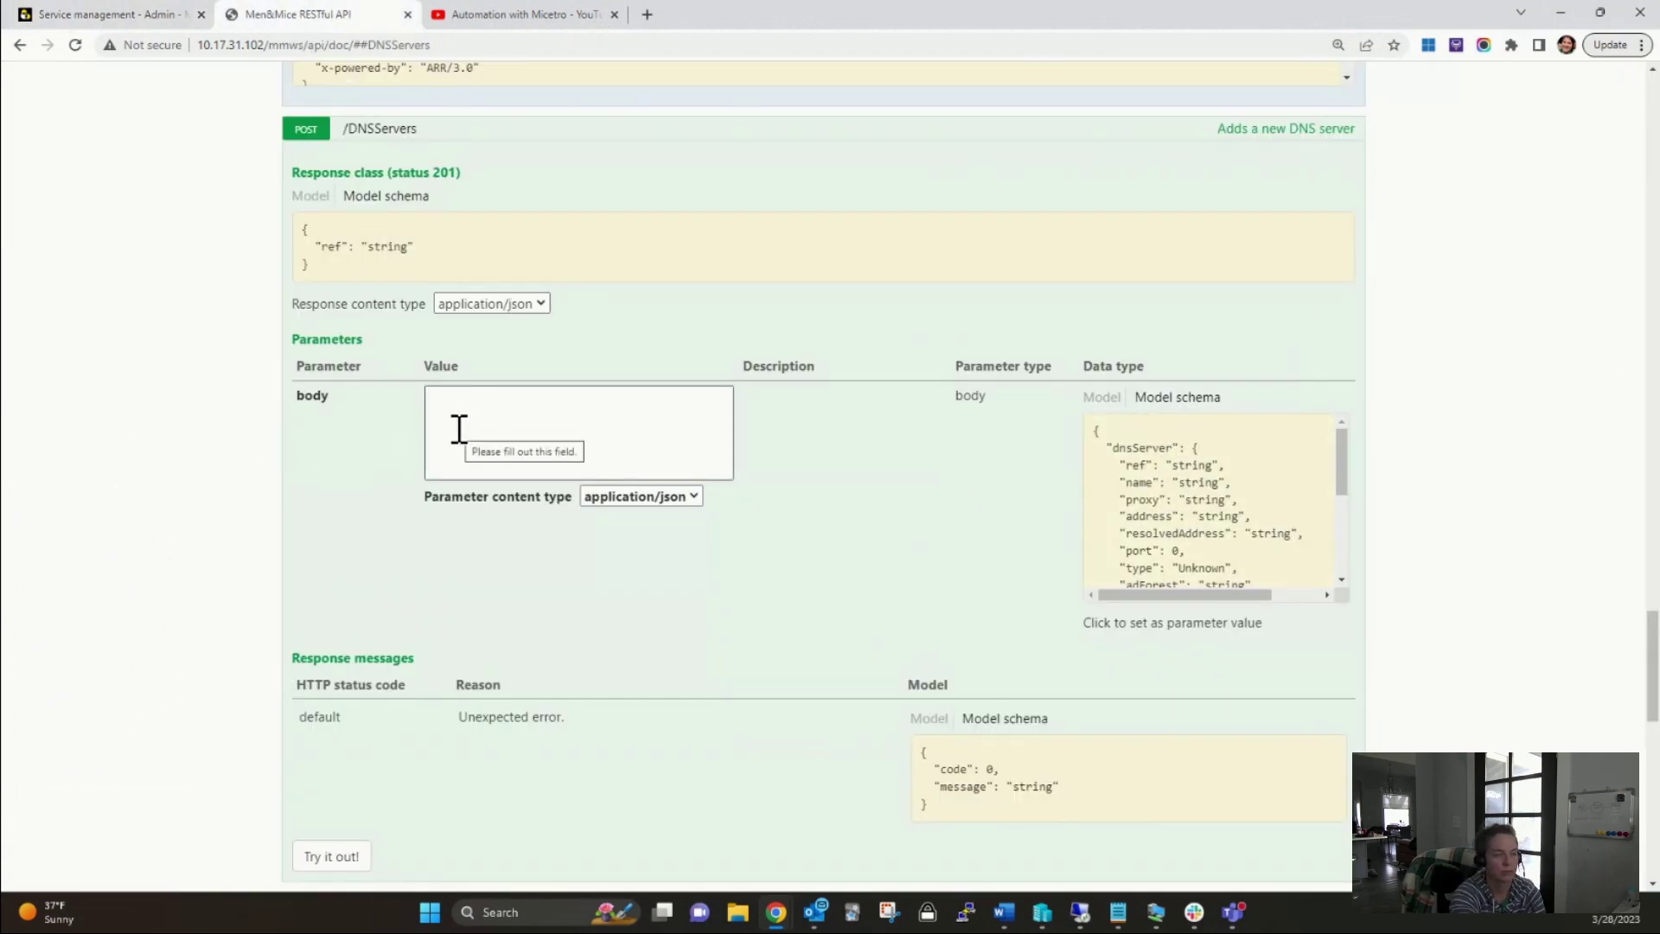
scroll(1158, 553, down, 5)
scroll(1158, 540, up, 2)
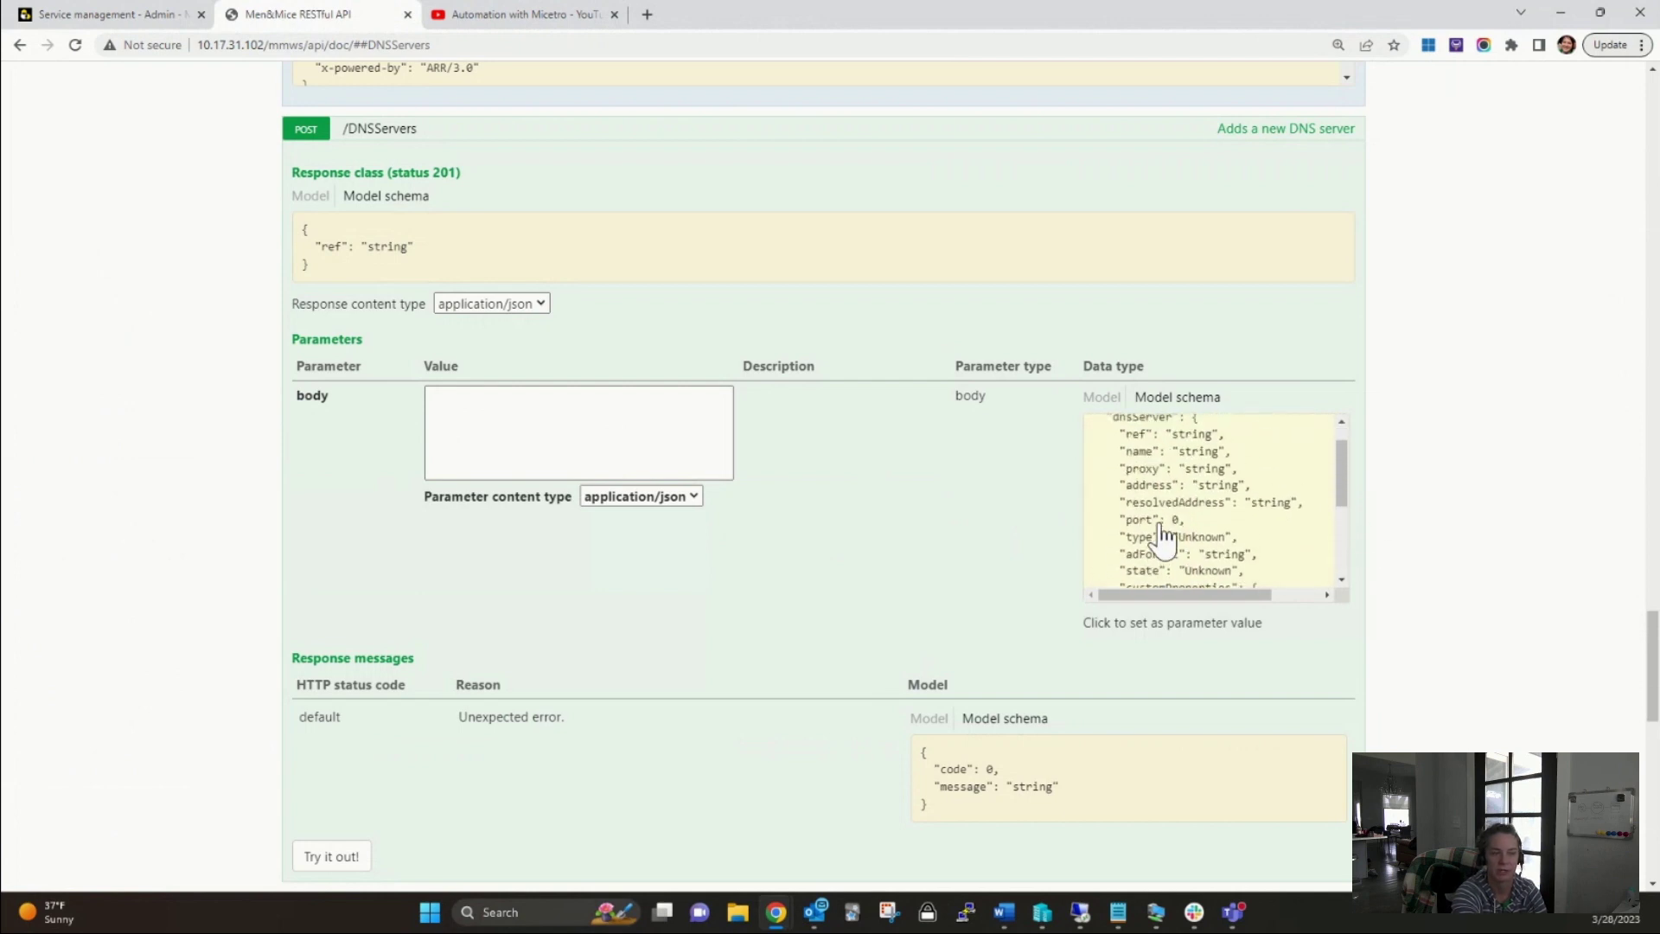
click(1258, 472)
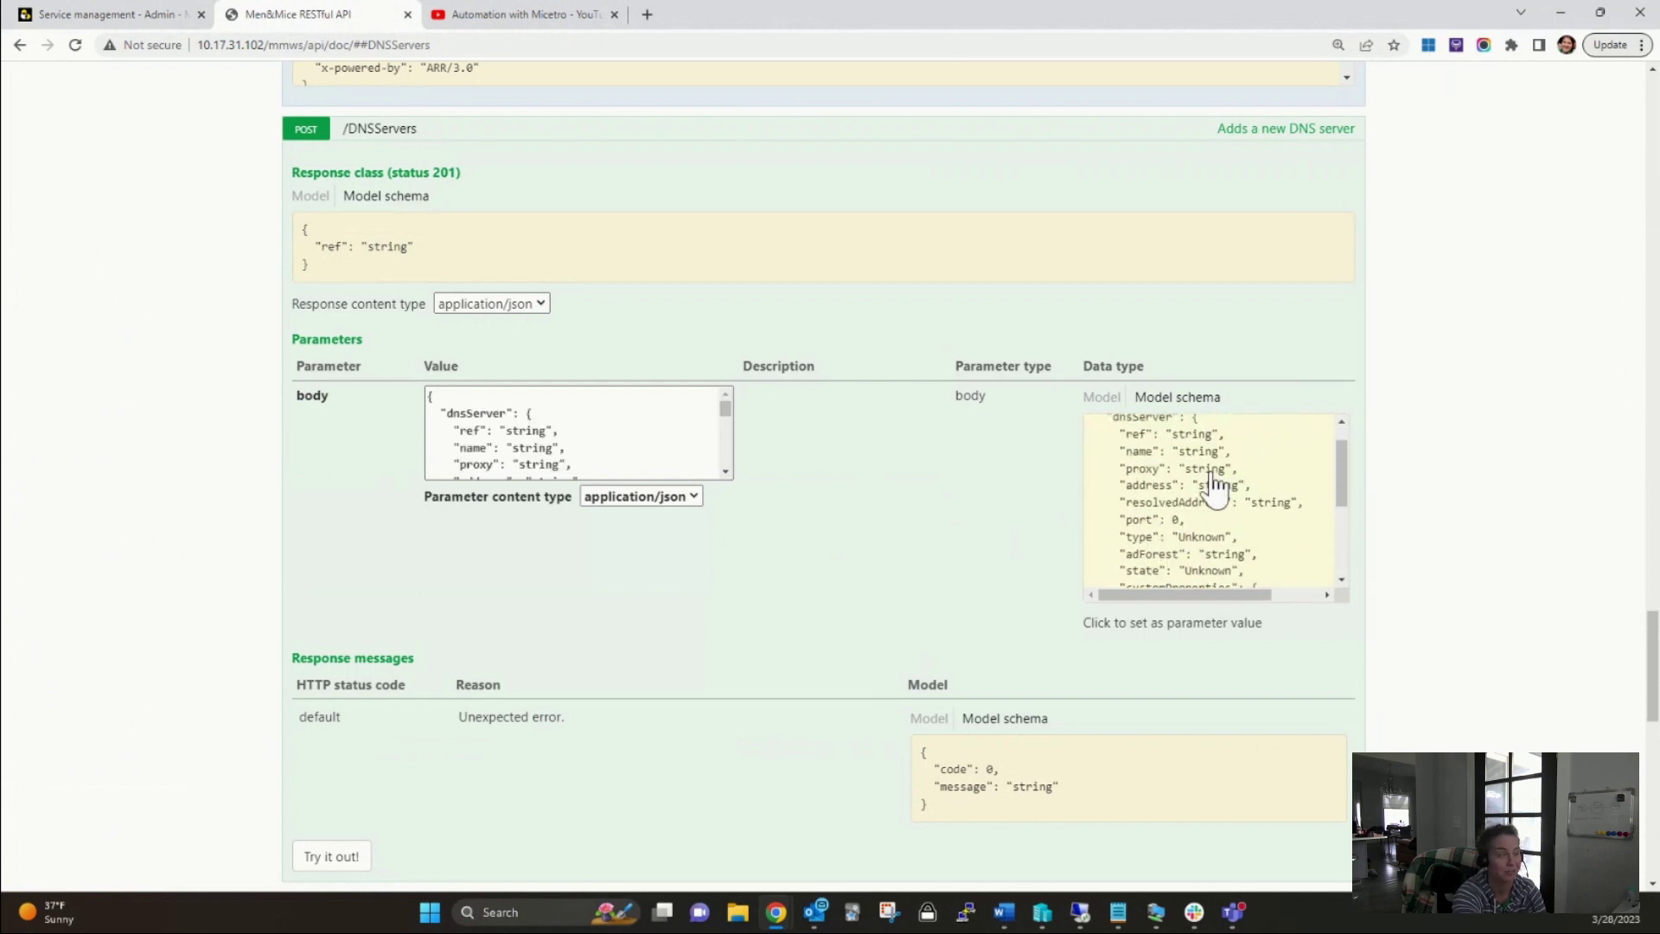
drag(506, 430, 542, 431)
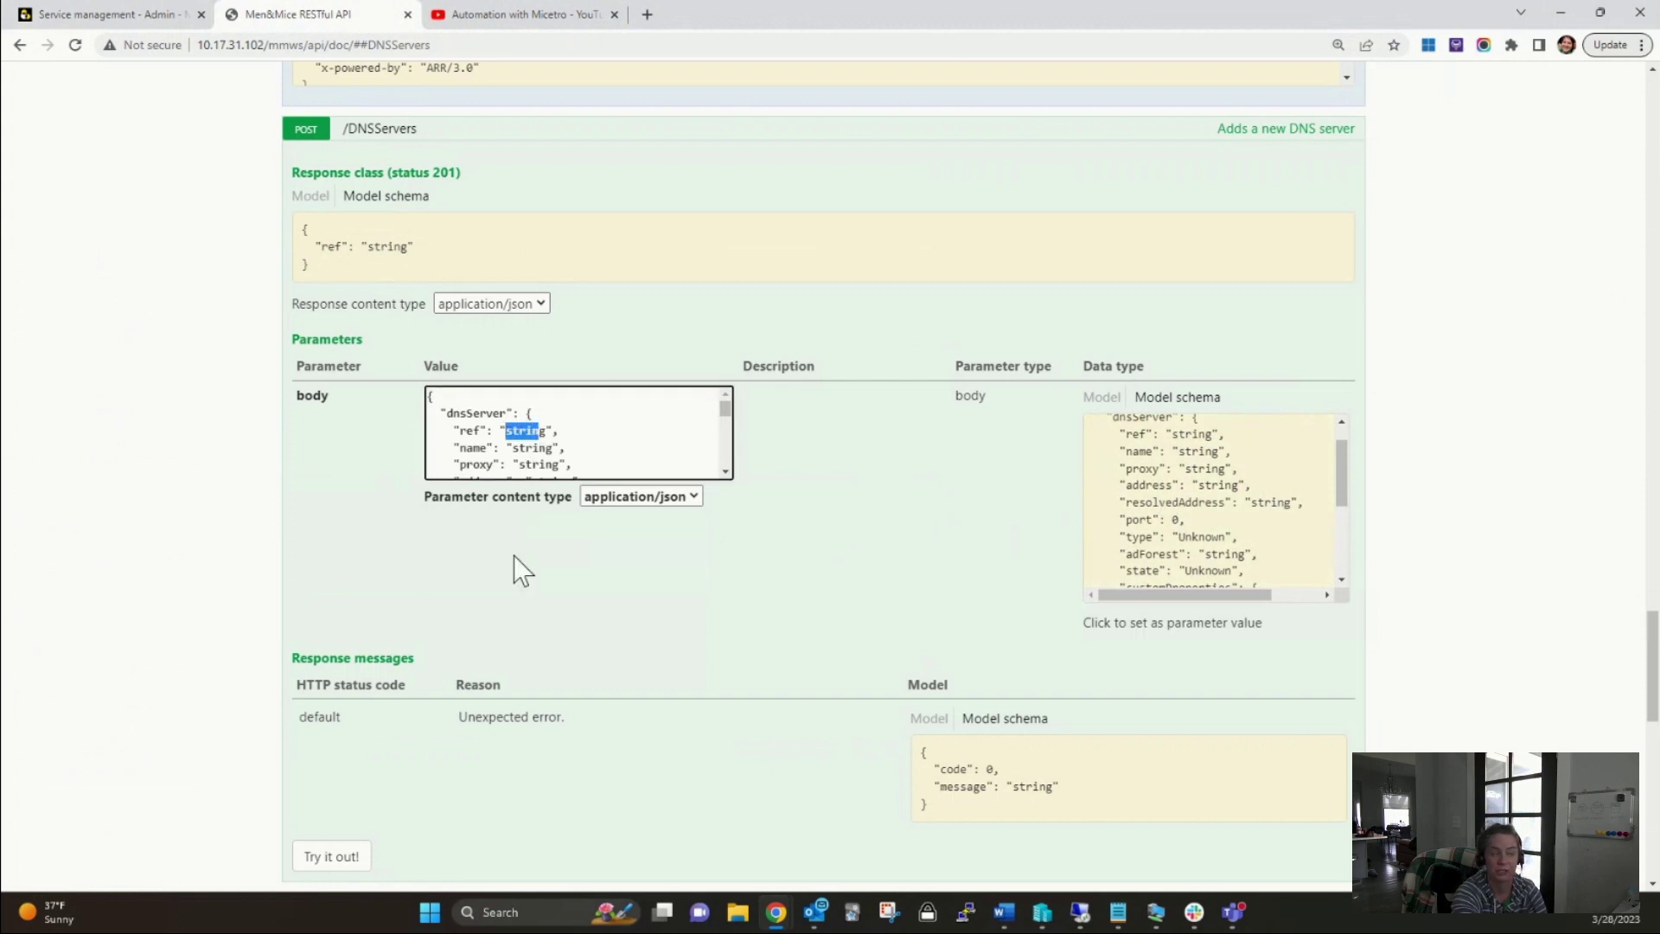
- Show the DNS server Model field descriptions, noting that ref is optional
scroll(530, 443, down, 1)
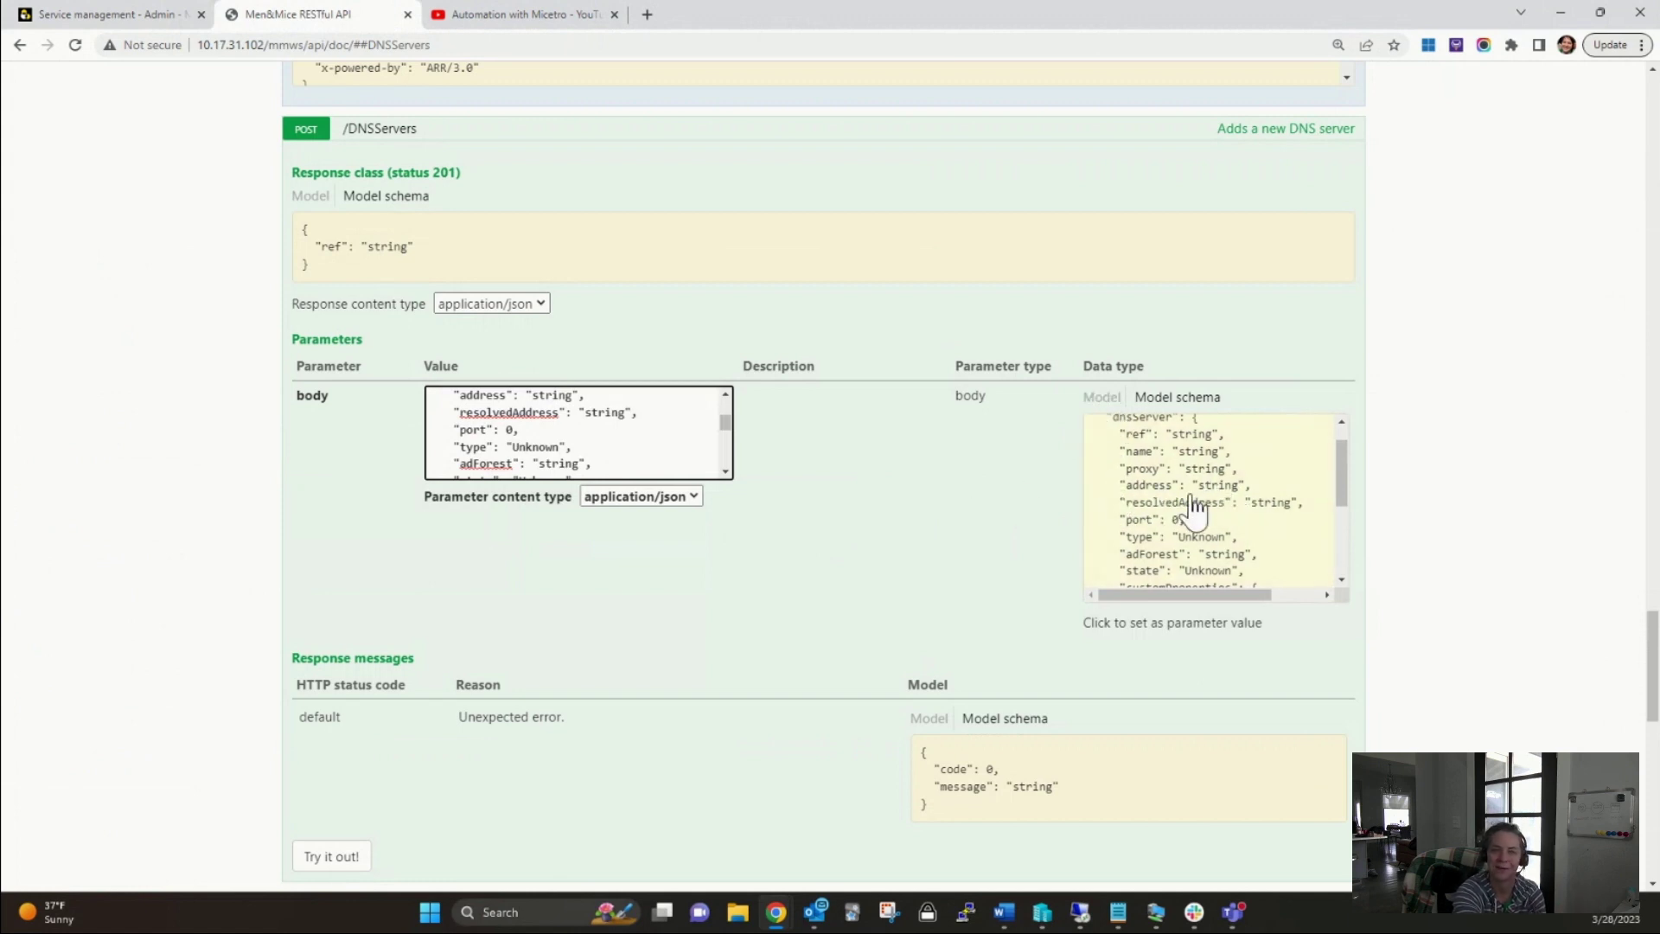
click(1103, 398)
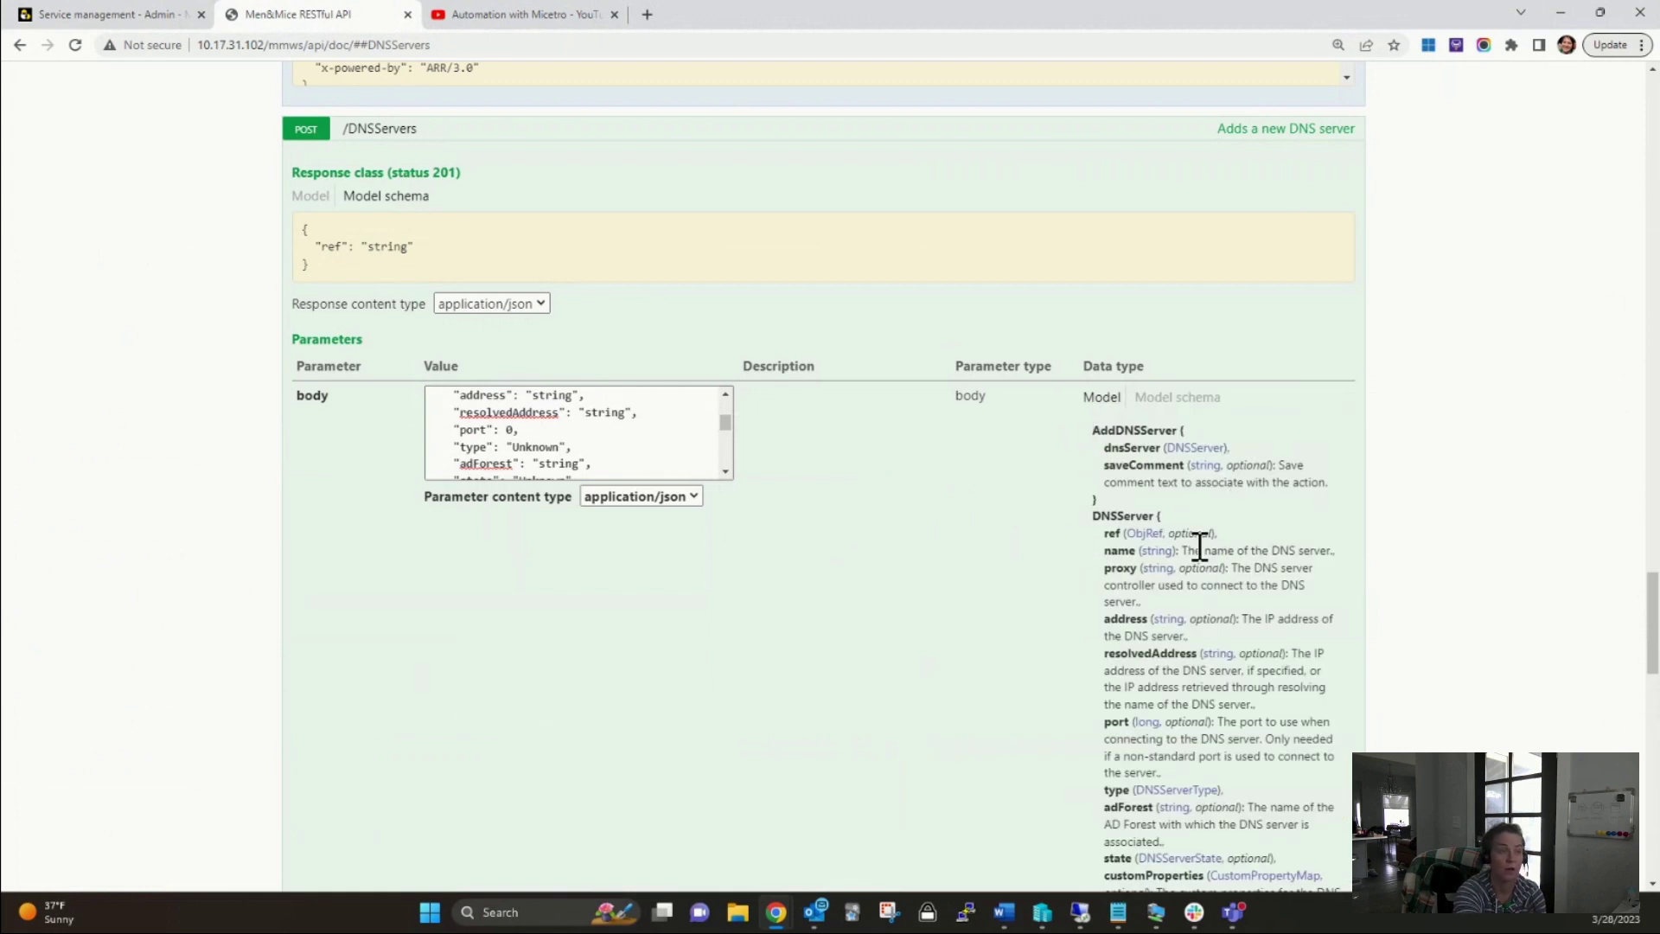
drag(1213, 533, 1167, 535)
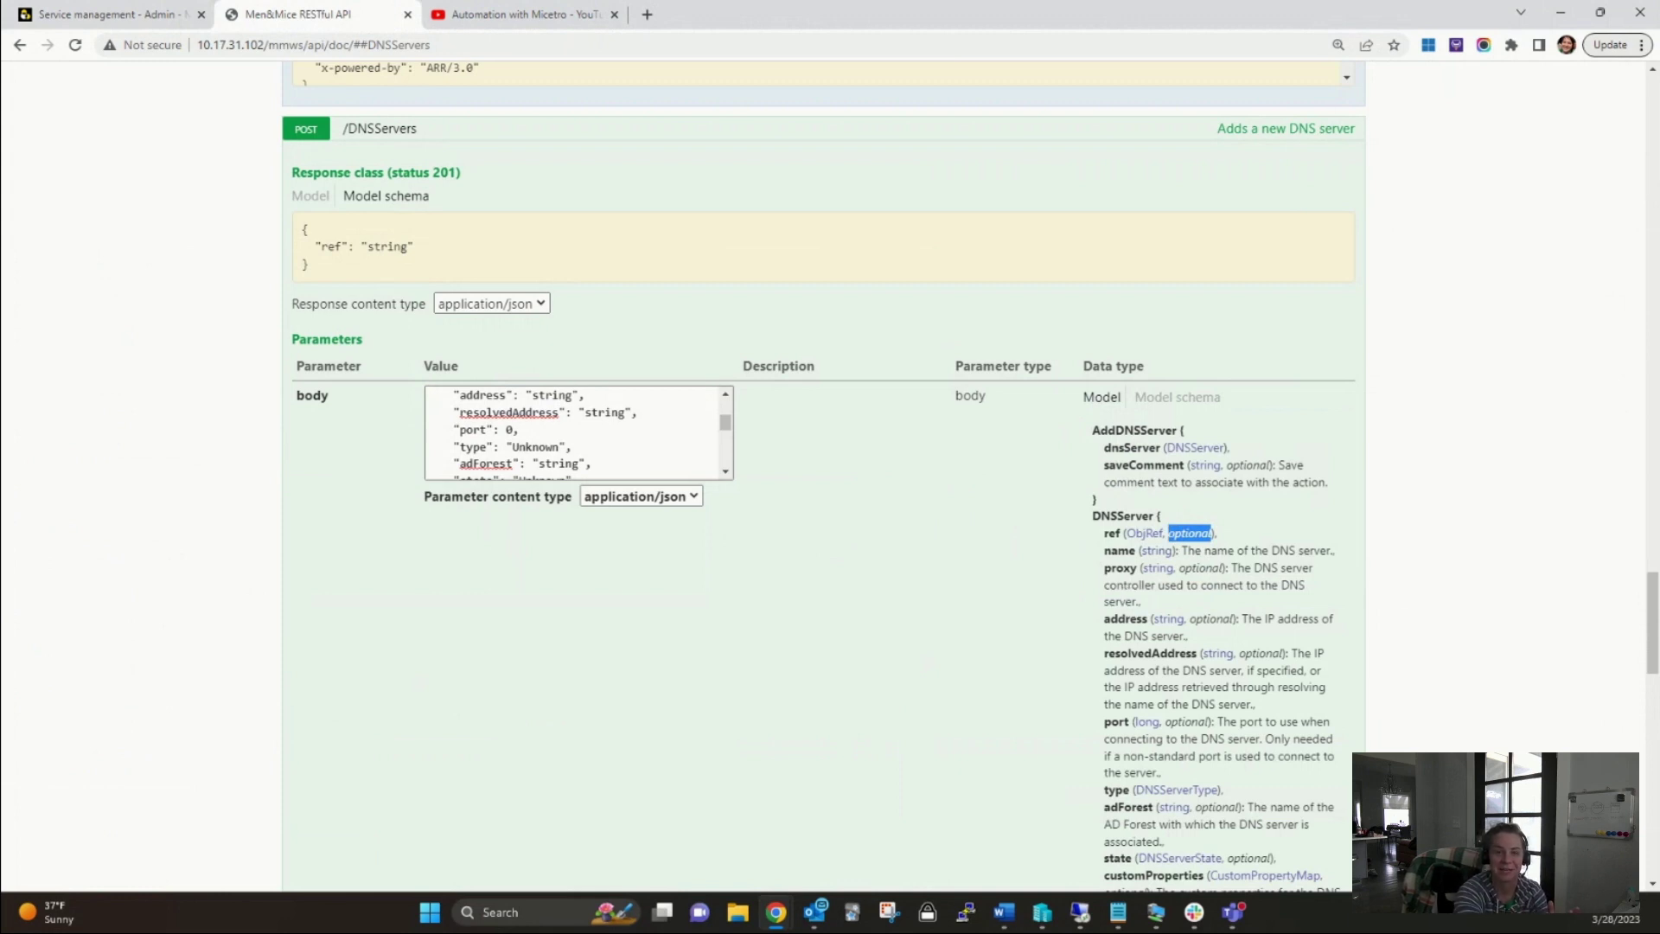
key(alt+Tab)
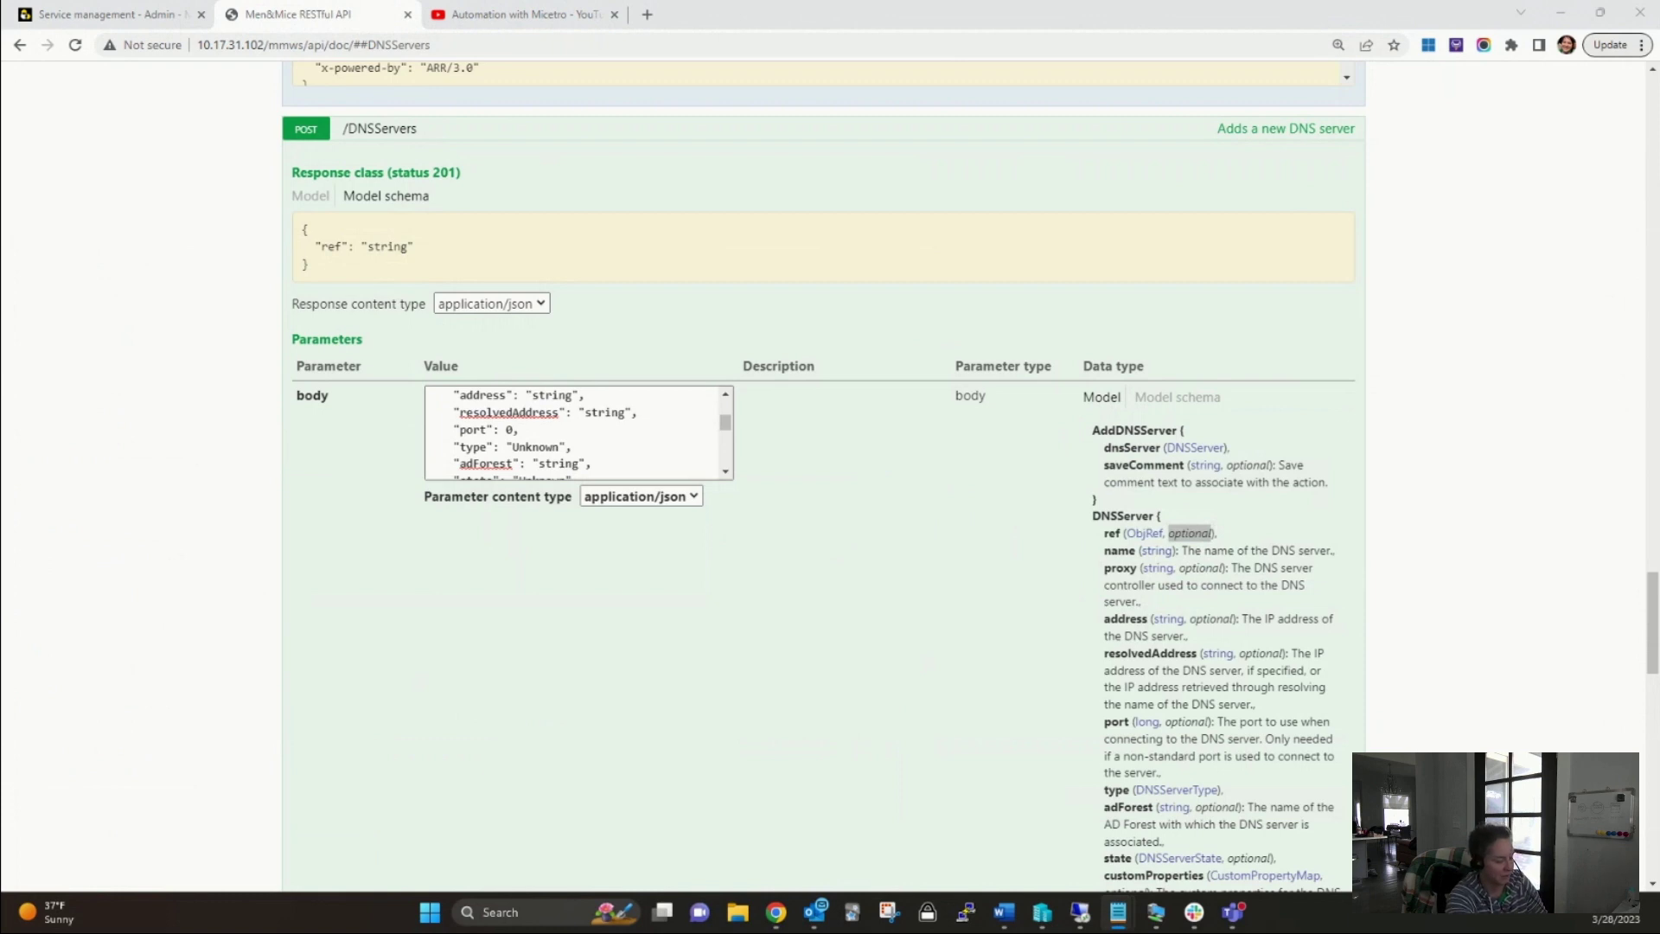
- Replace the request body with the prepared demo-dns.micetro.com JSON from Notepad
click(519, 455)
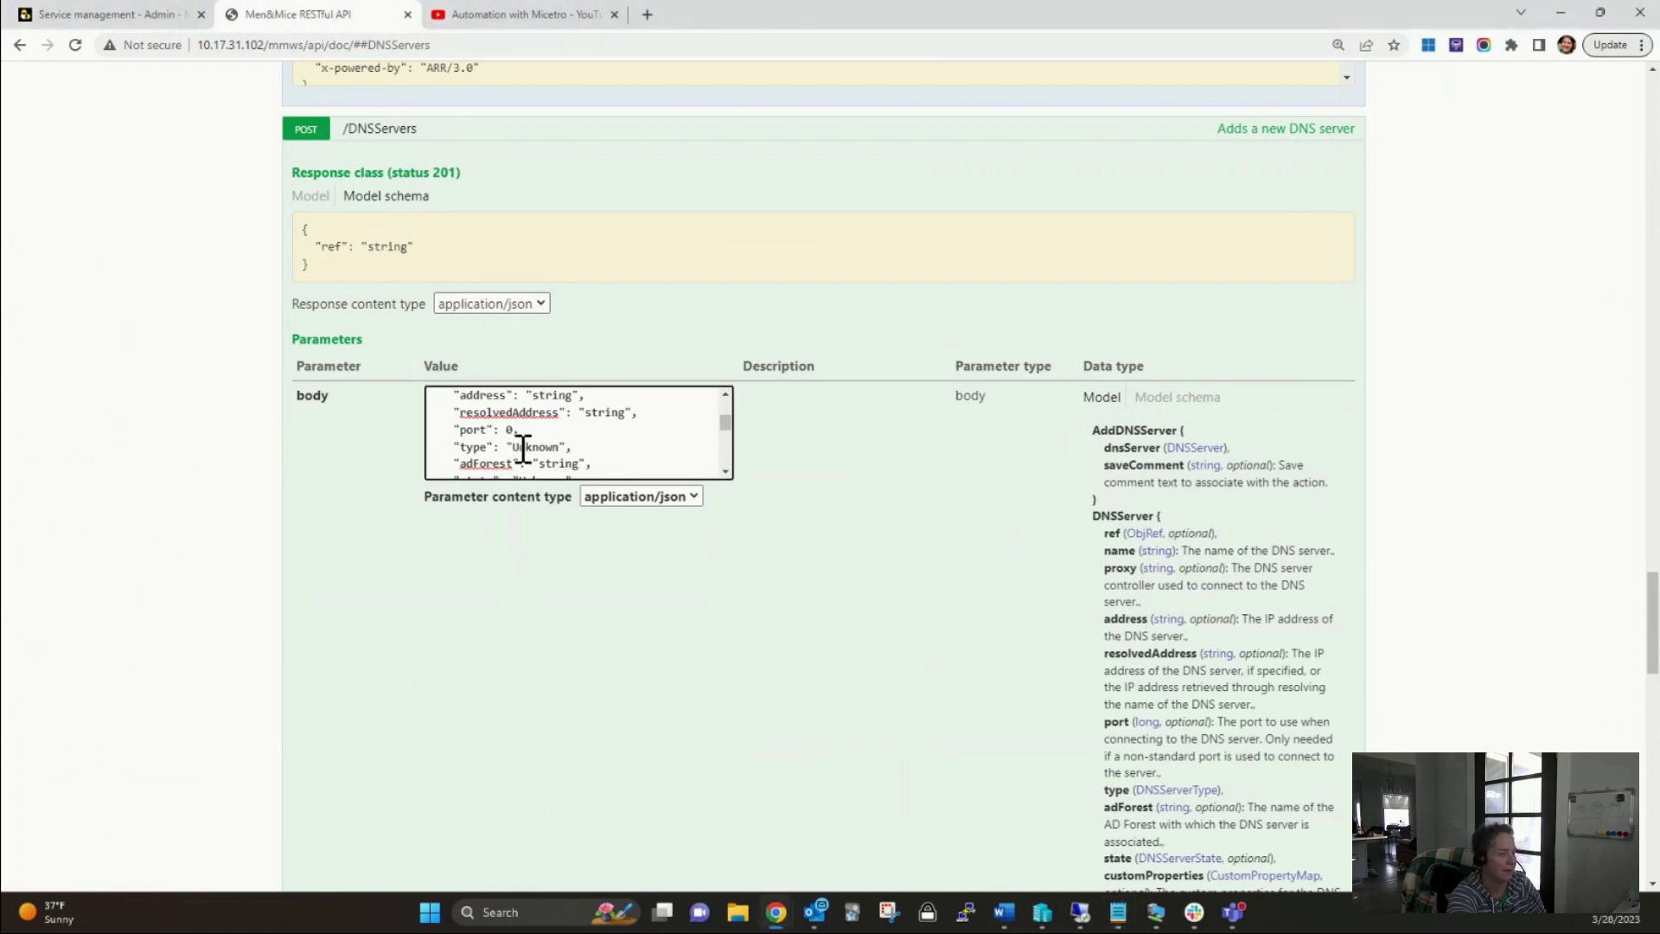
scroll(523, 448, up, 3)
drag(450, 407, 564, 629)
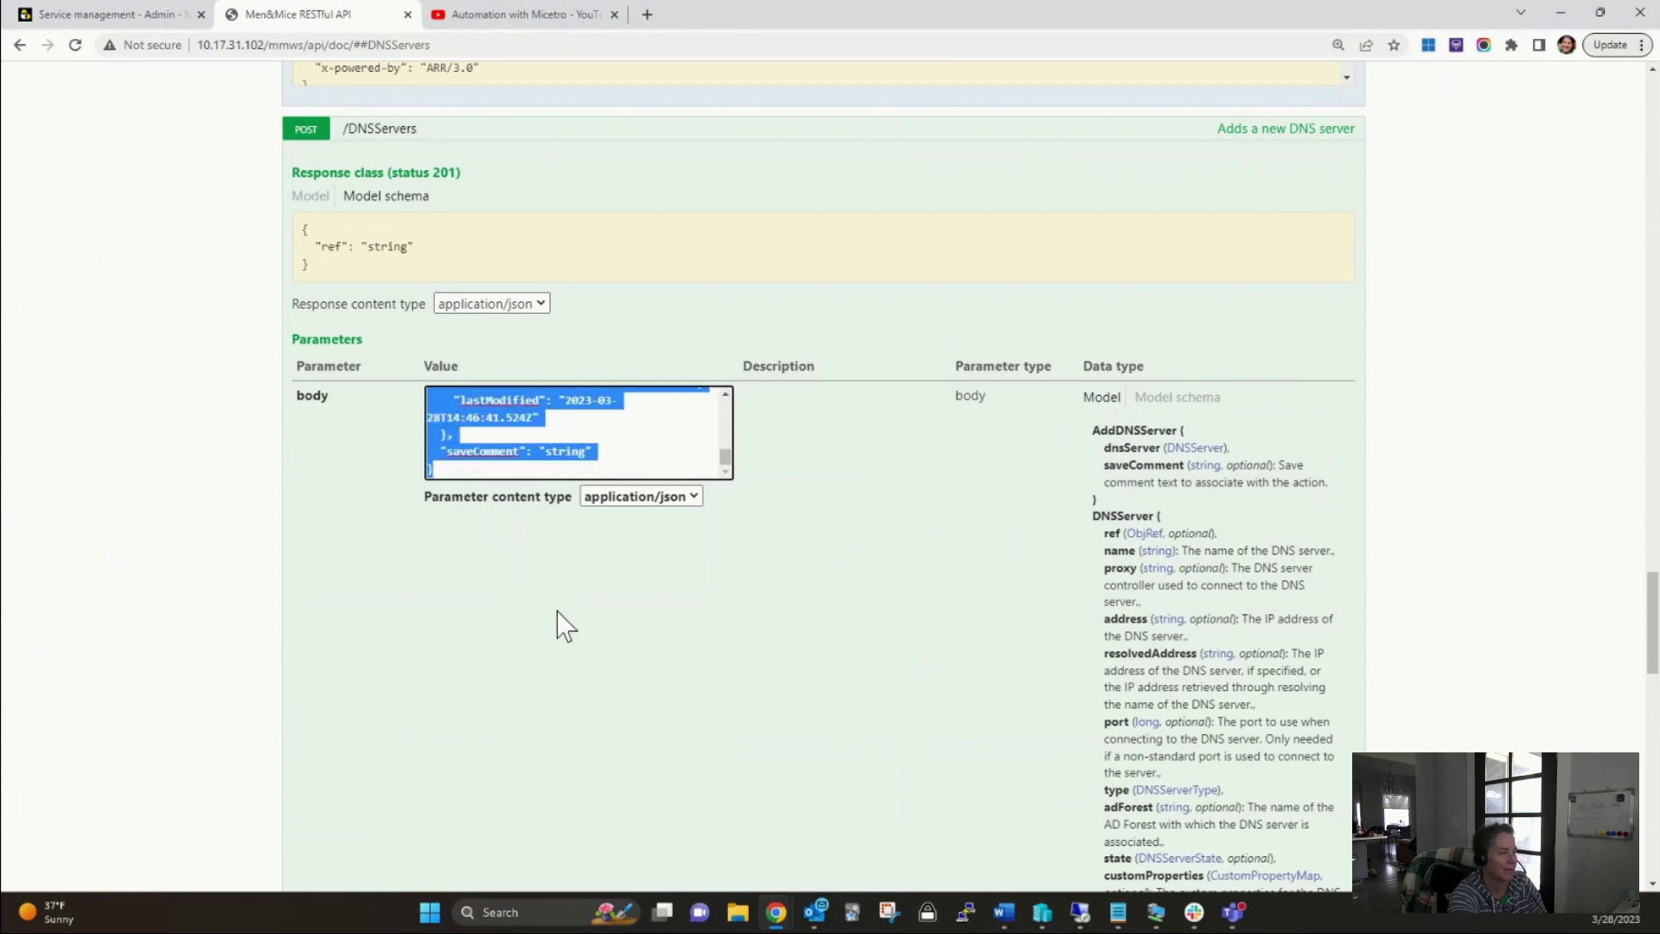
click(561, 610)
scroll(382, 564, down, 6)
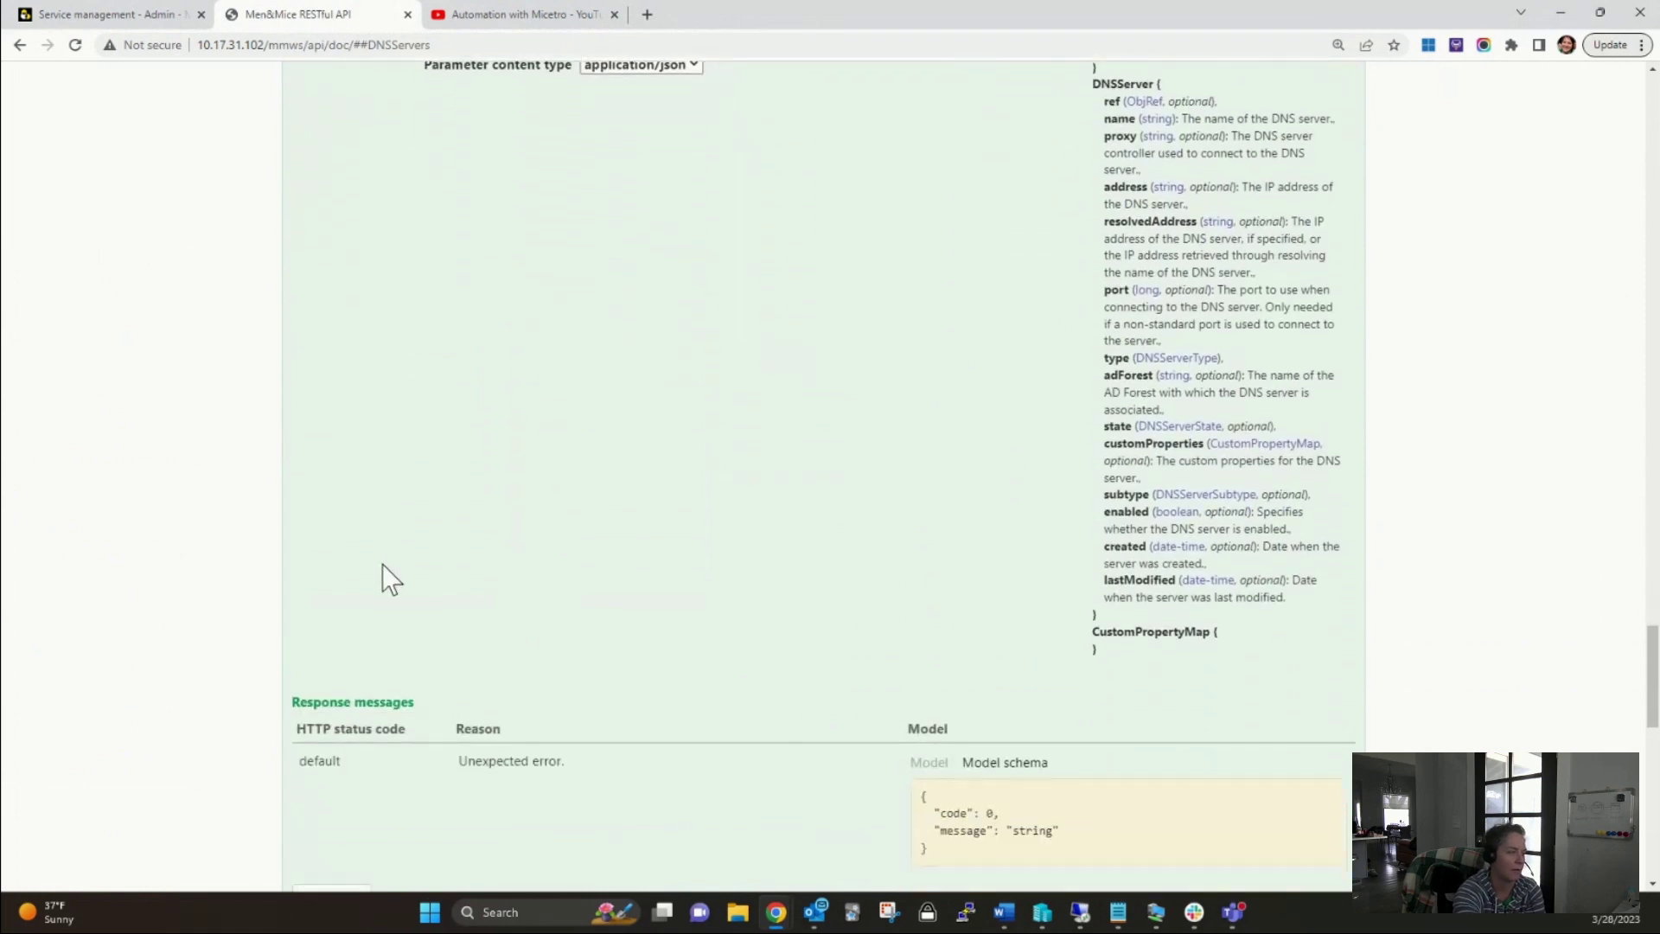
scroll(382, 563, down, 2)
scroll(456, 530, up, 9)
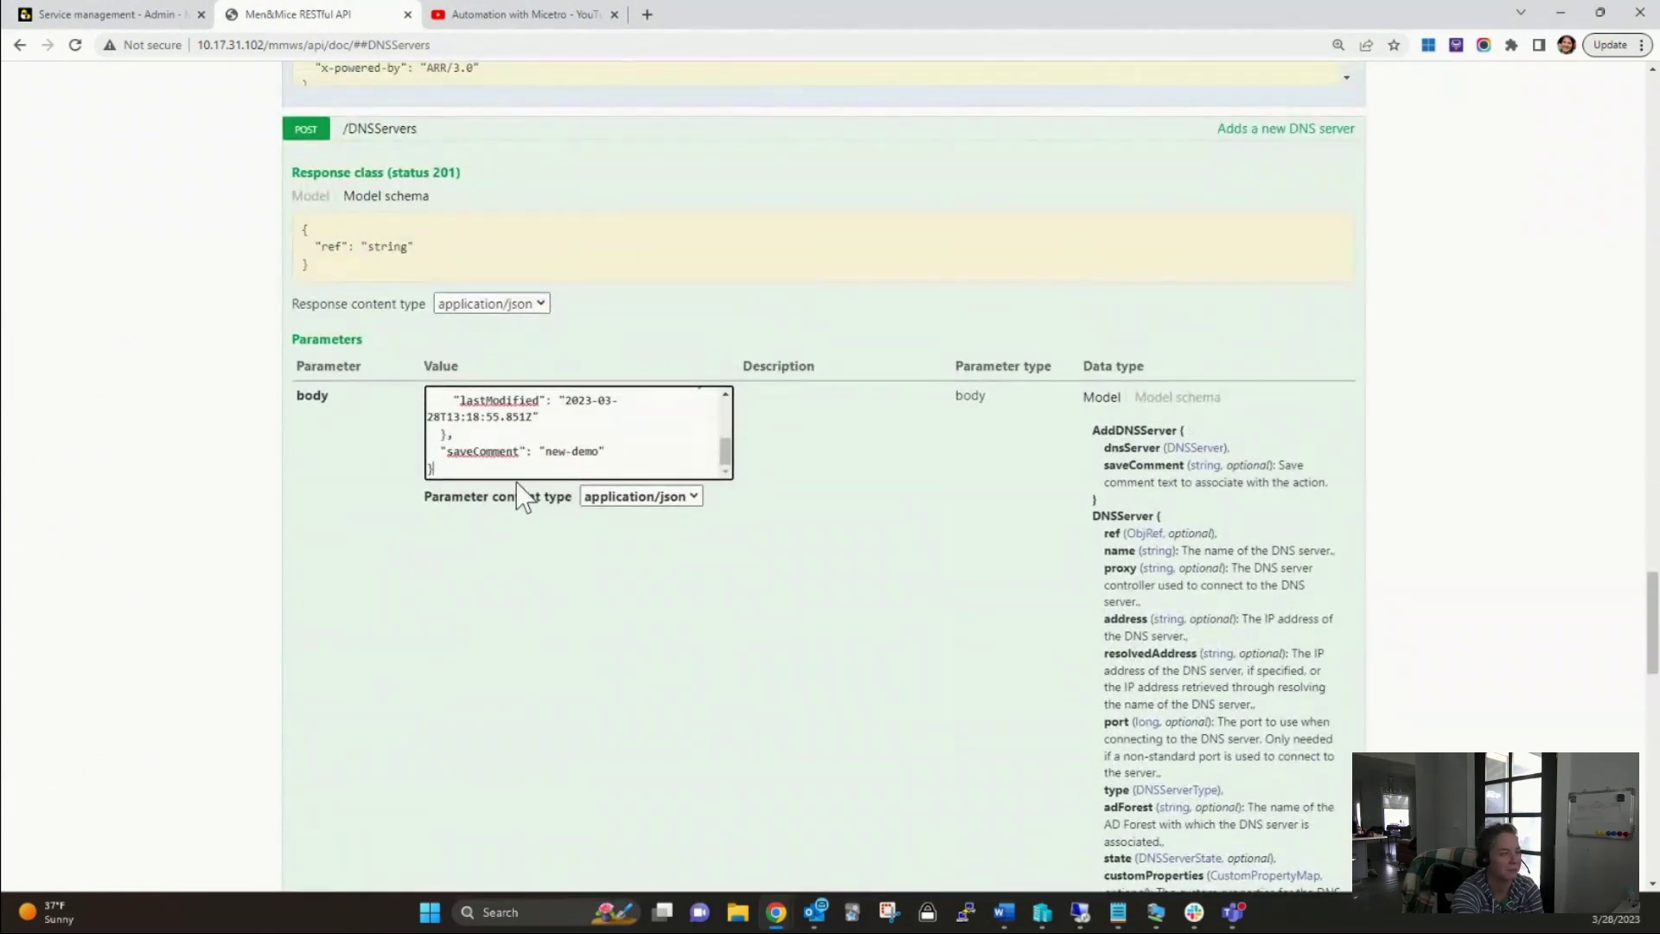
scroll(619, 443, up, 5)
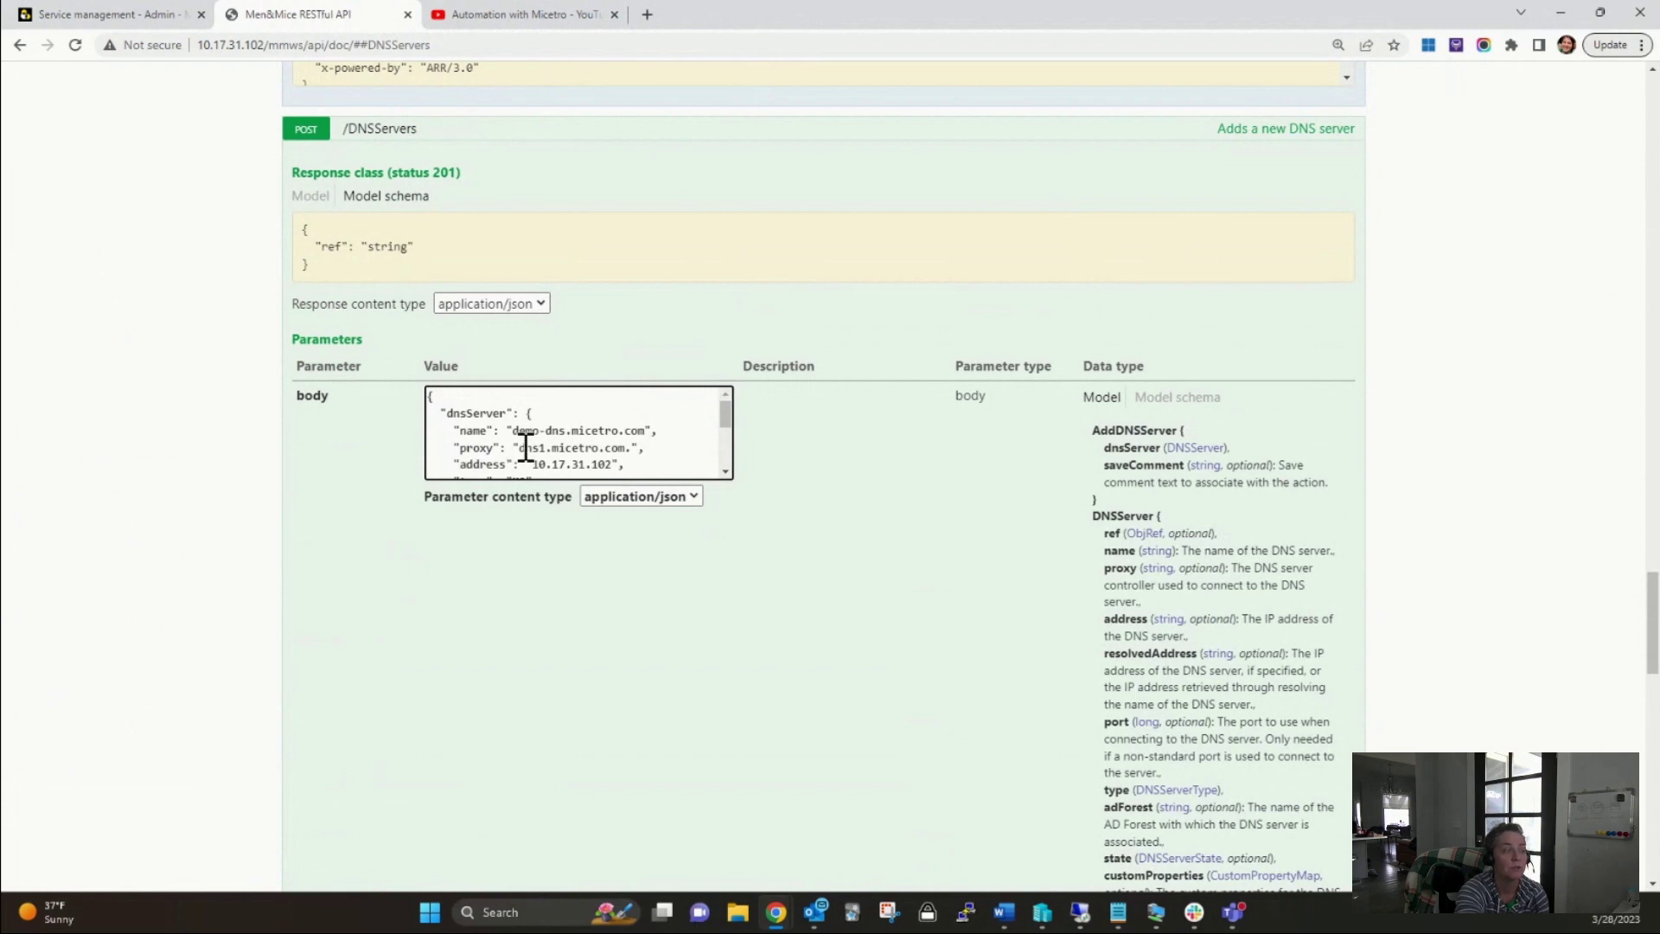
- Review the pasted values: proxy dns1.micetro.com., type MS, enabled false, saveComment new-demo
drag(524, 447, 685, 454)
click(584, 448)
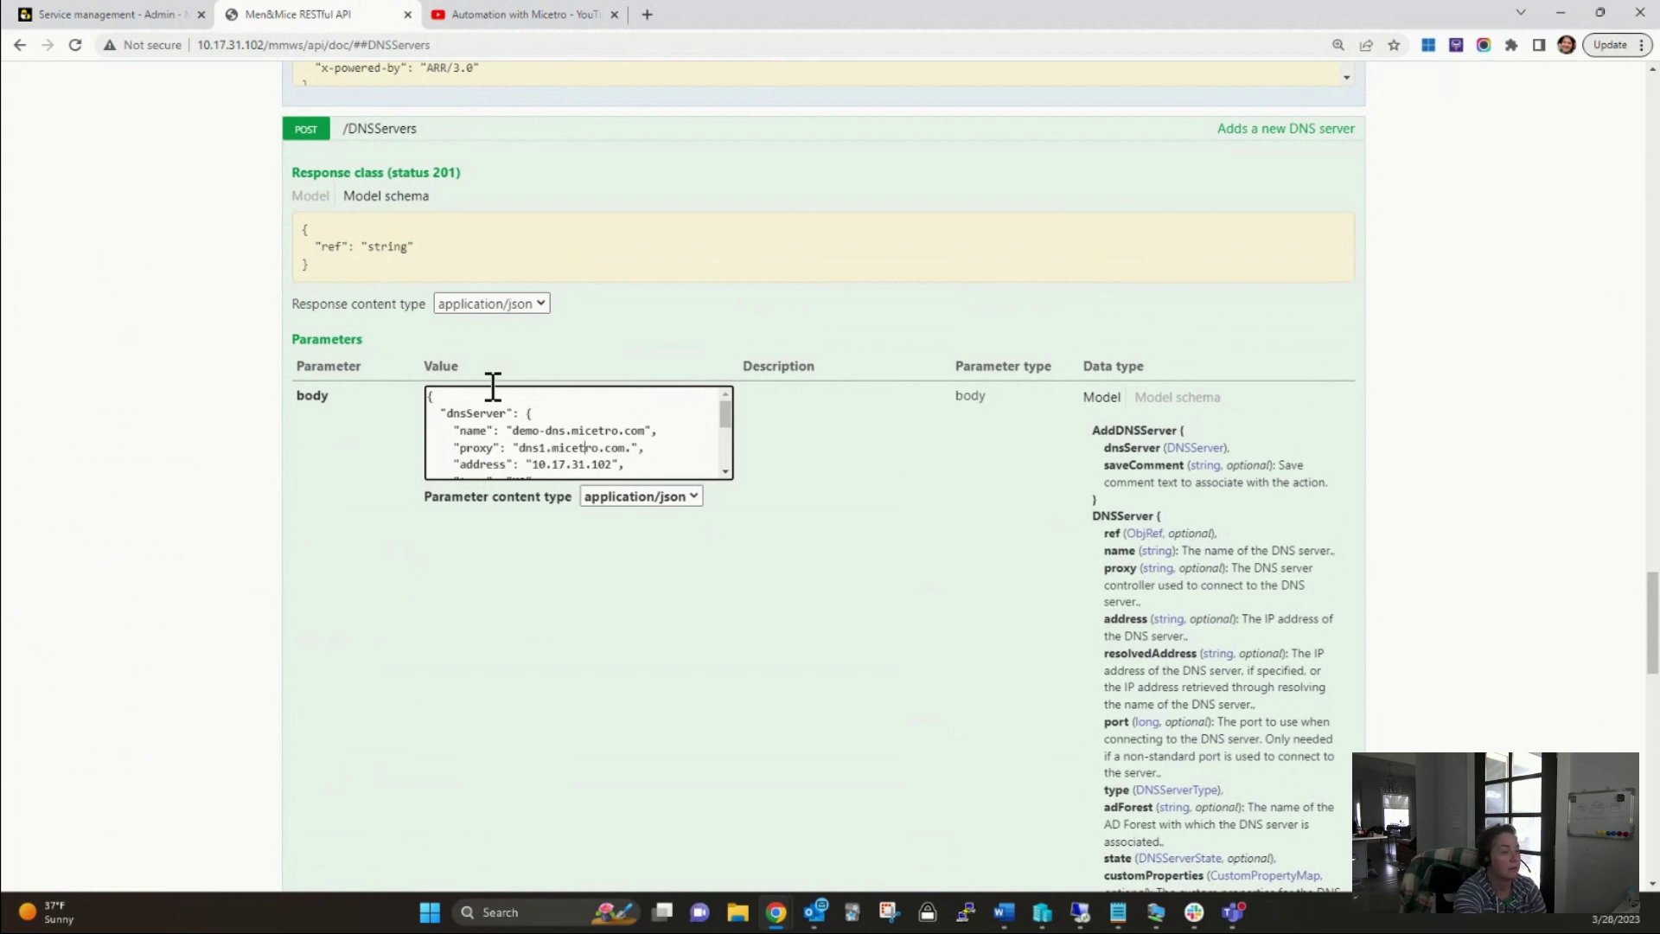
scroll(548, 444, down, 2)
click(726, 393)
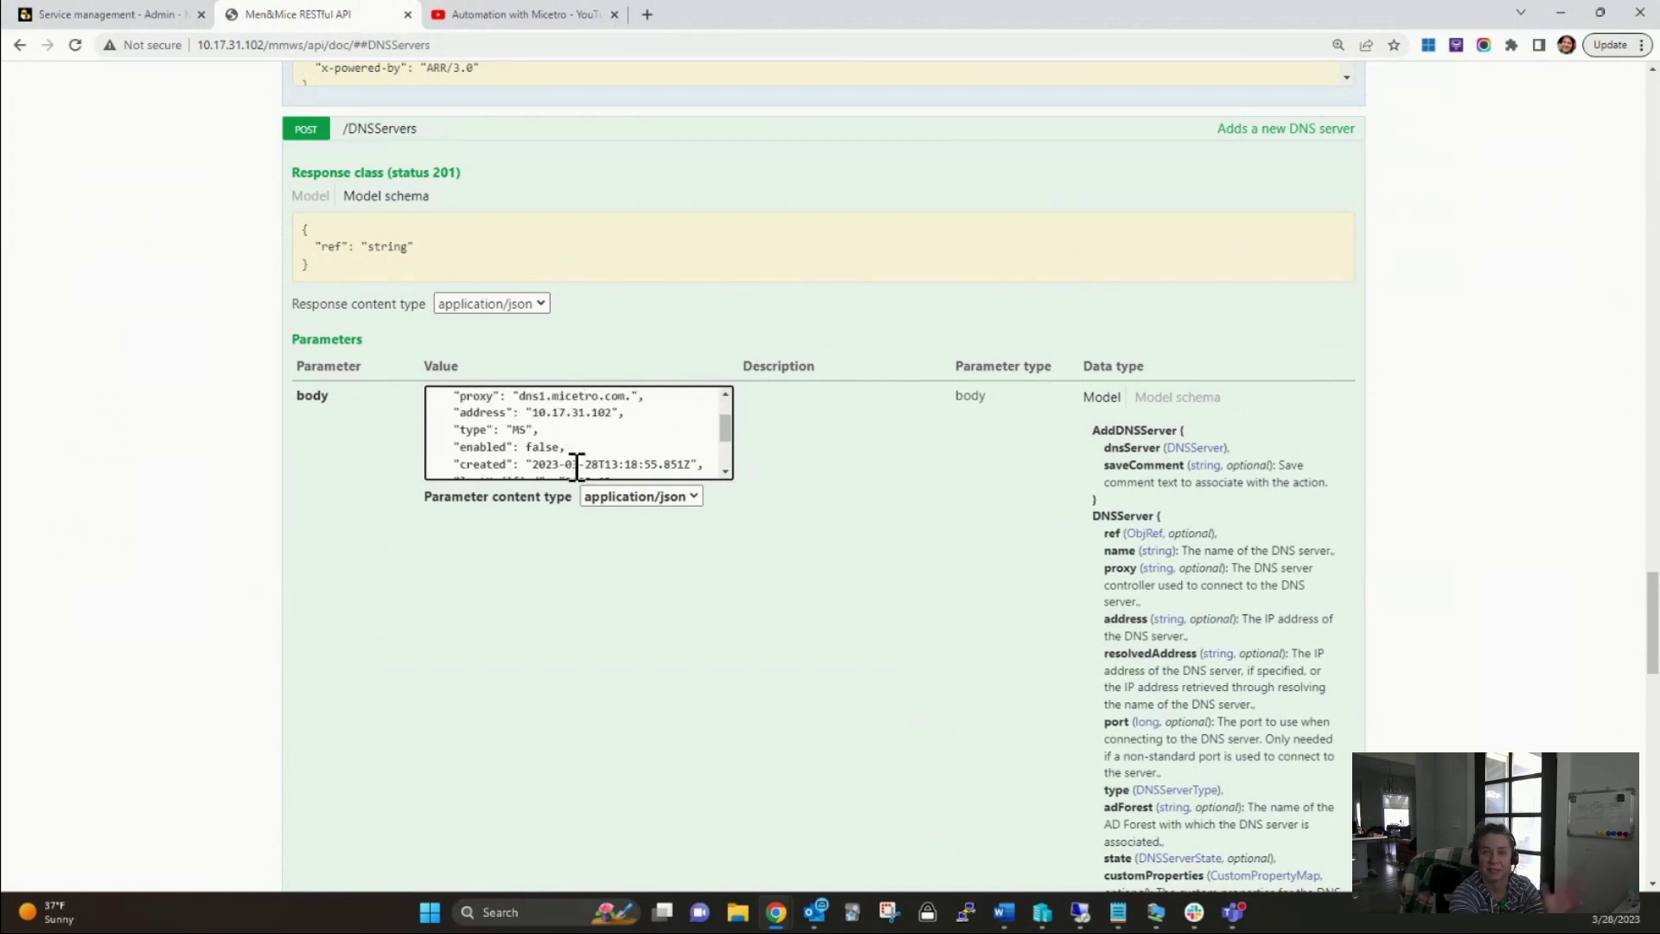
click(725, 472)
click(725, 467)
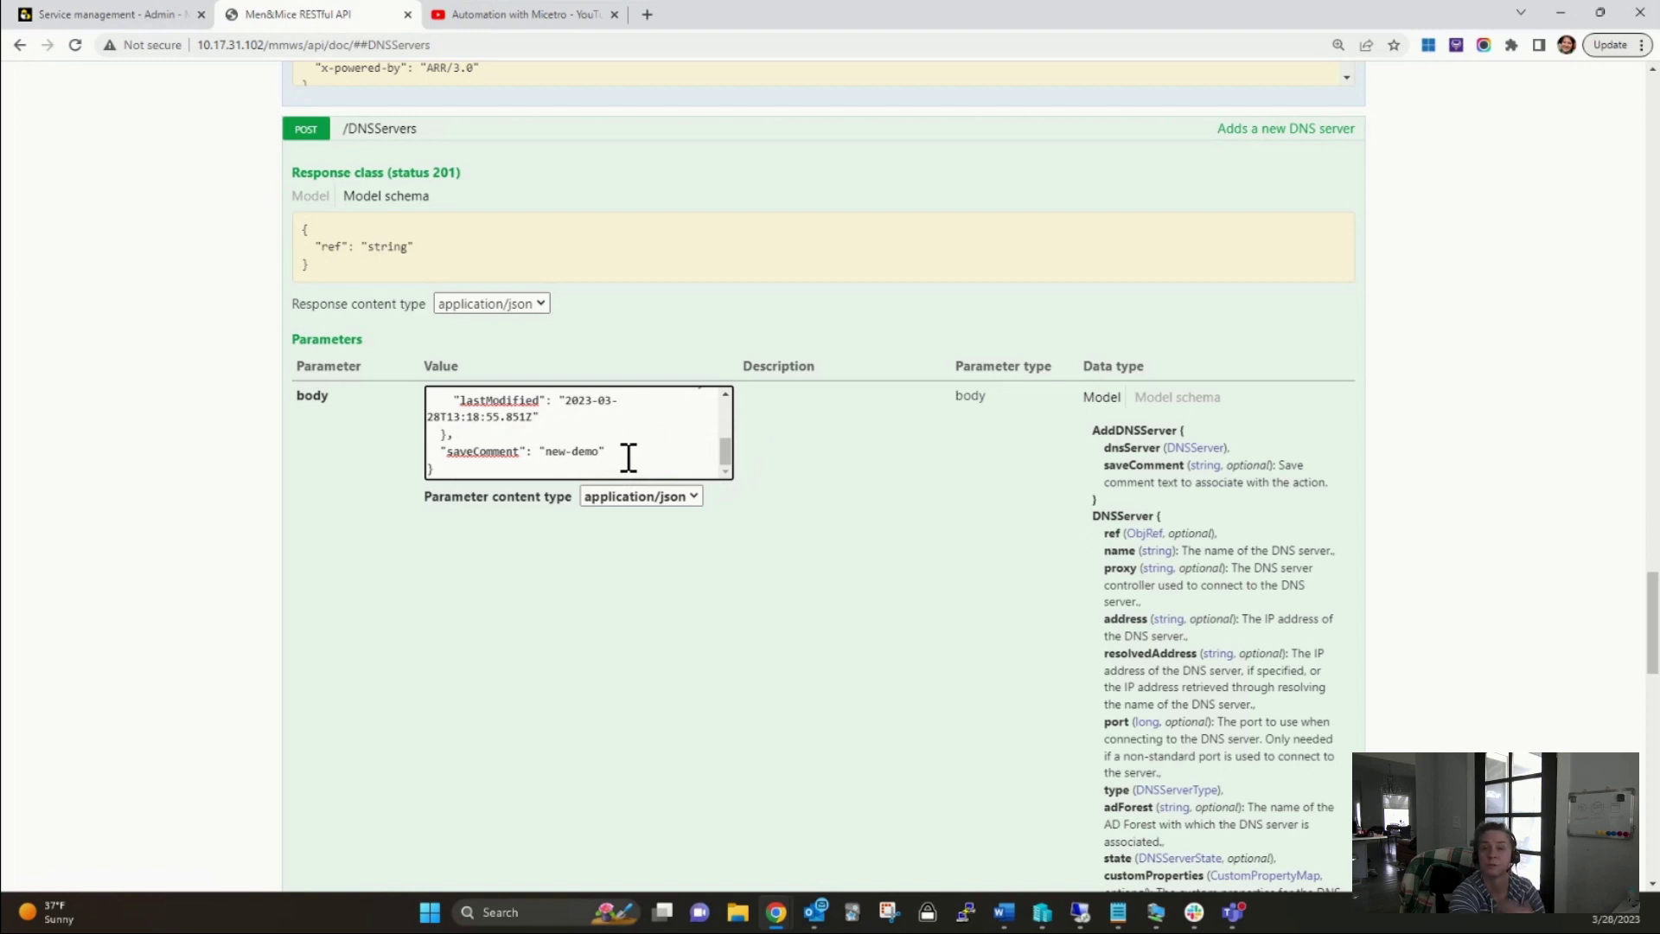
drag(605, 451, 550, 451)
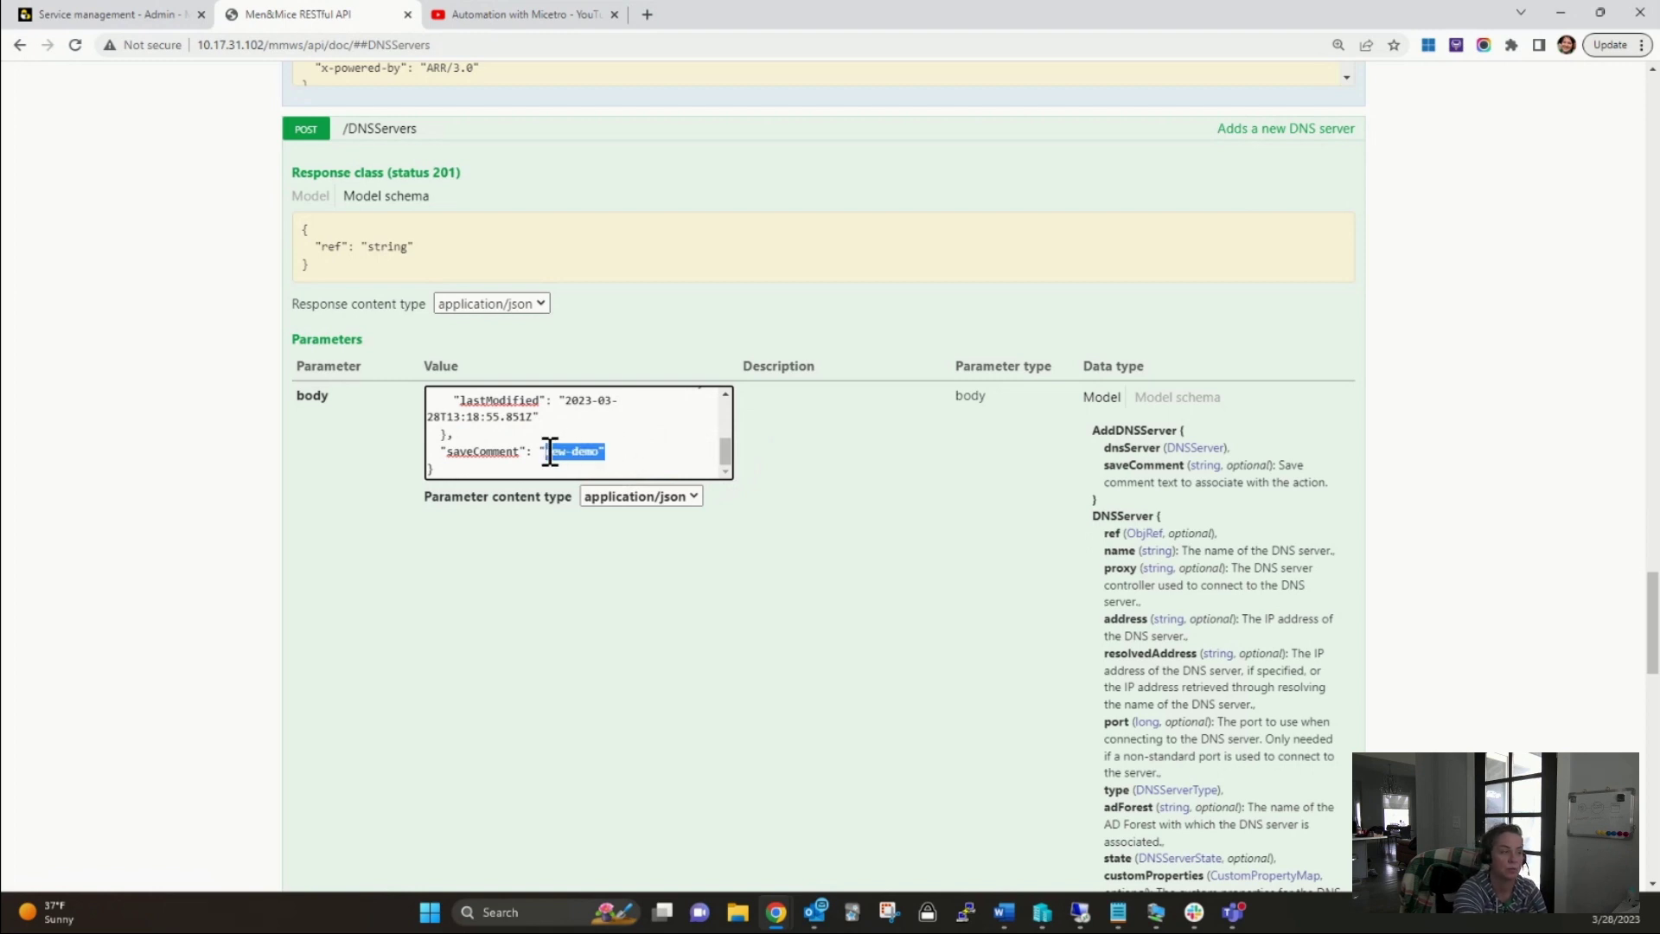
click(521, 555)
scroll(520, 555, down, 5)
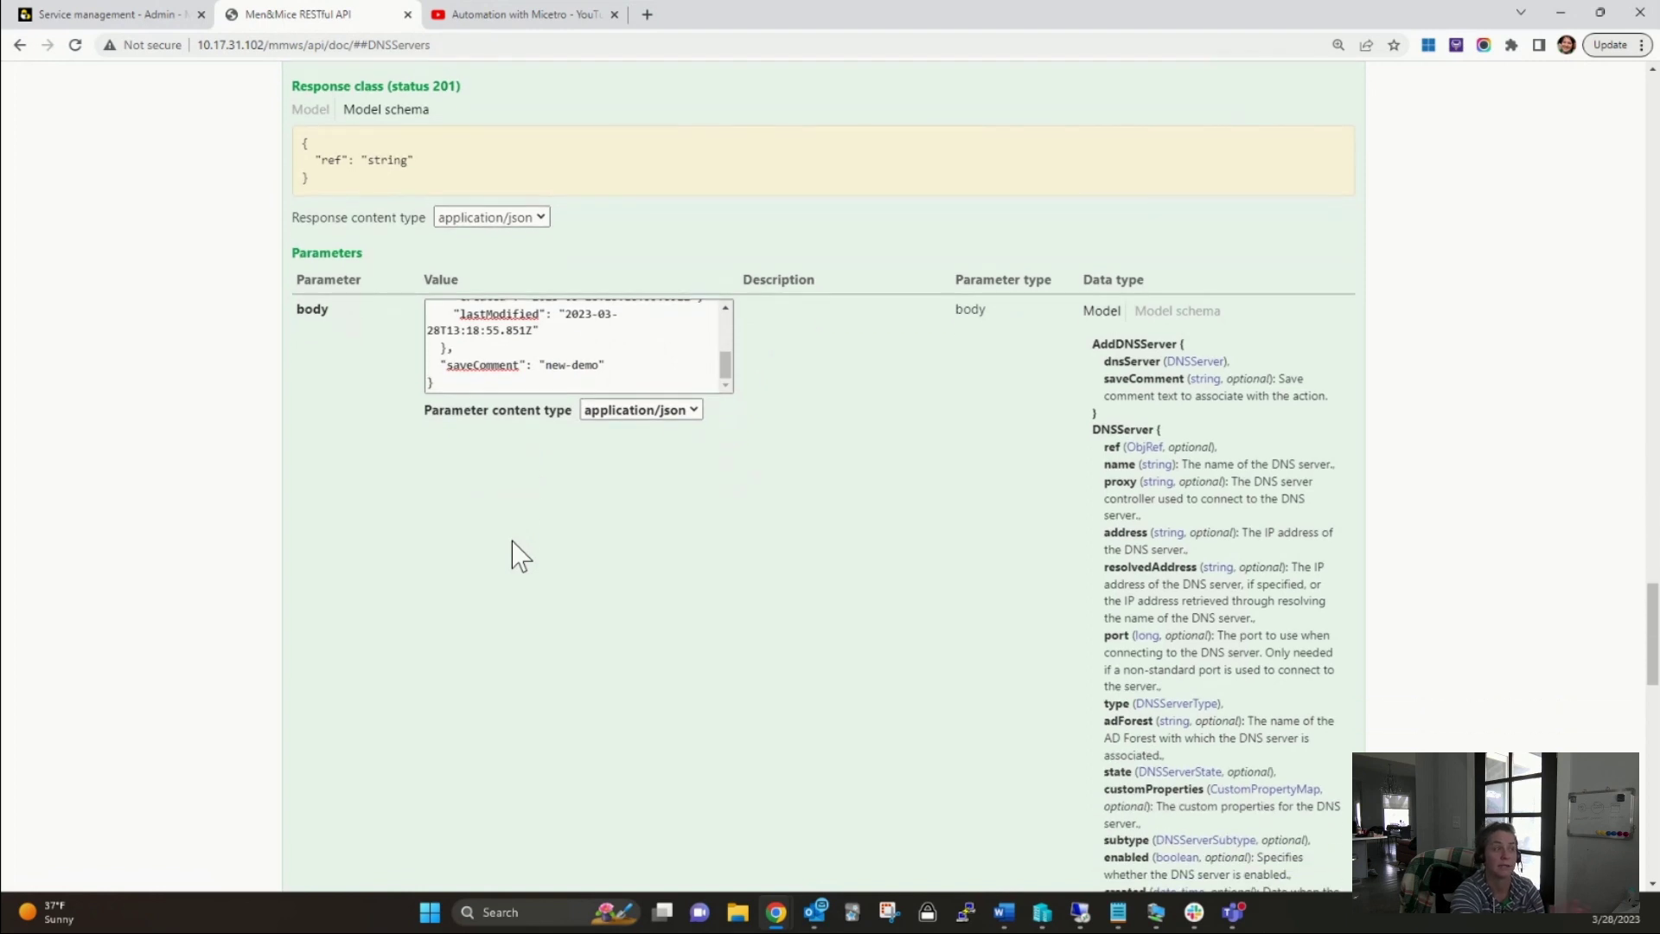
scroll(521, 555, down, 2)
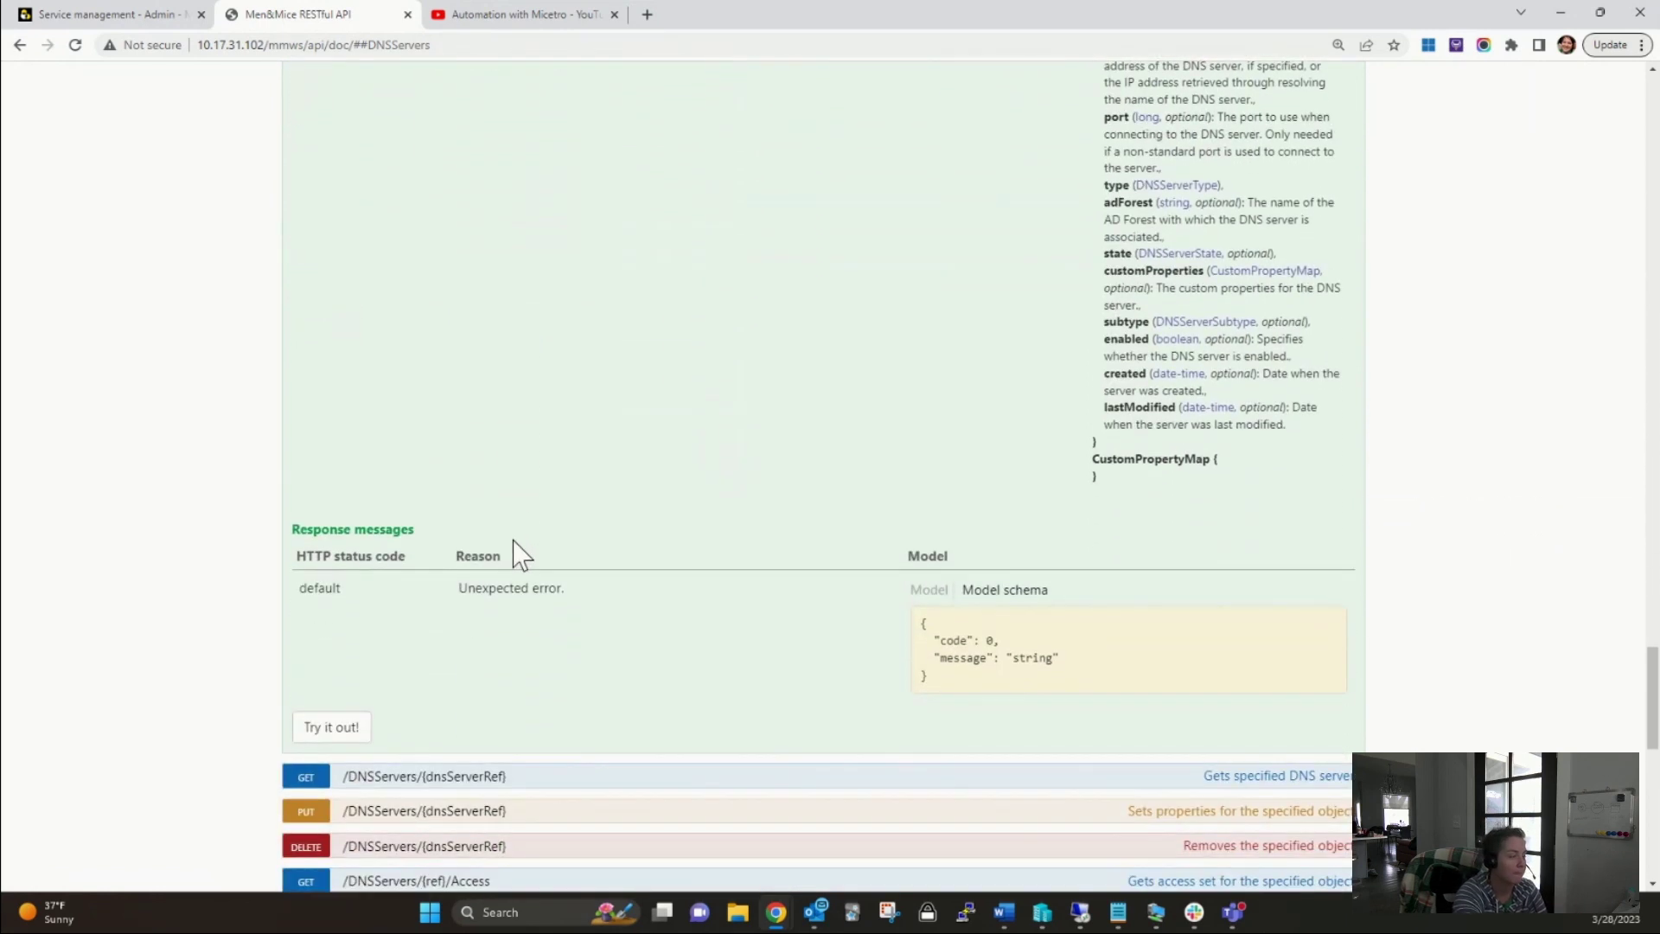
- Send the POST /DNSServers request and confirm response code 201 with ref DNSServers/8
click(331, 731)
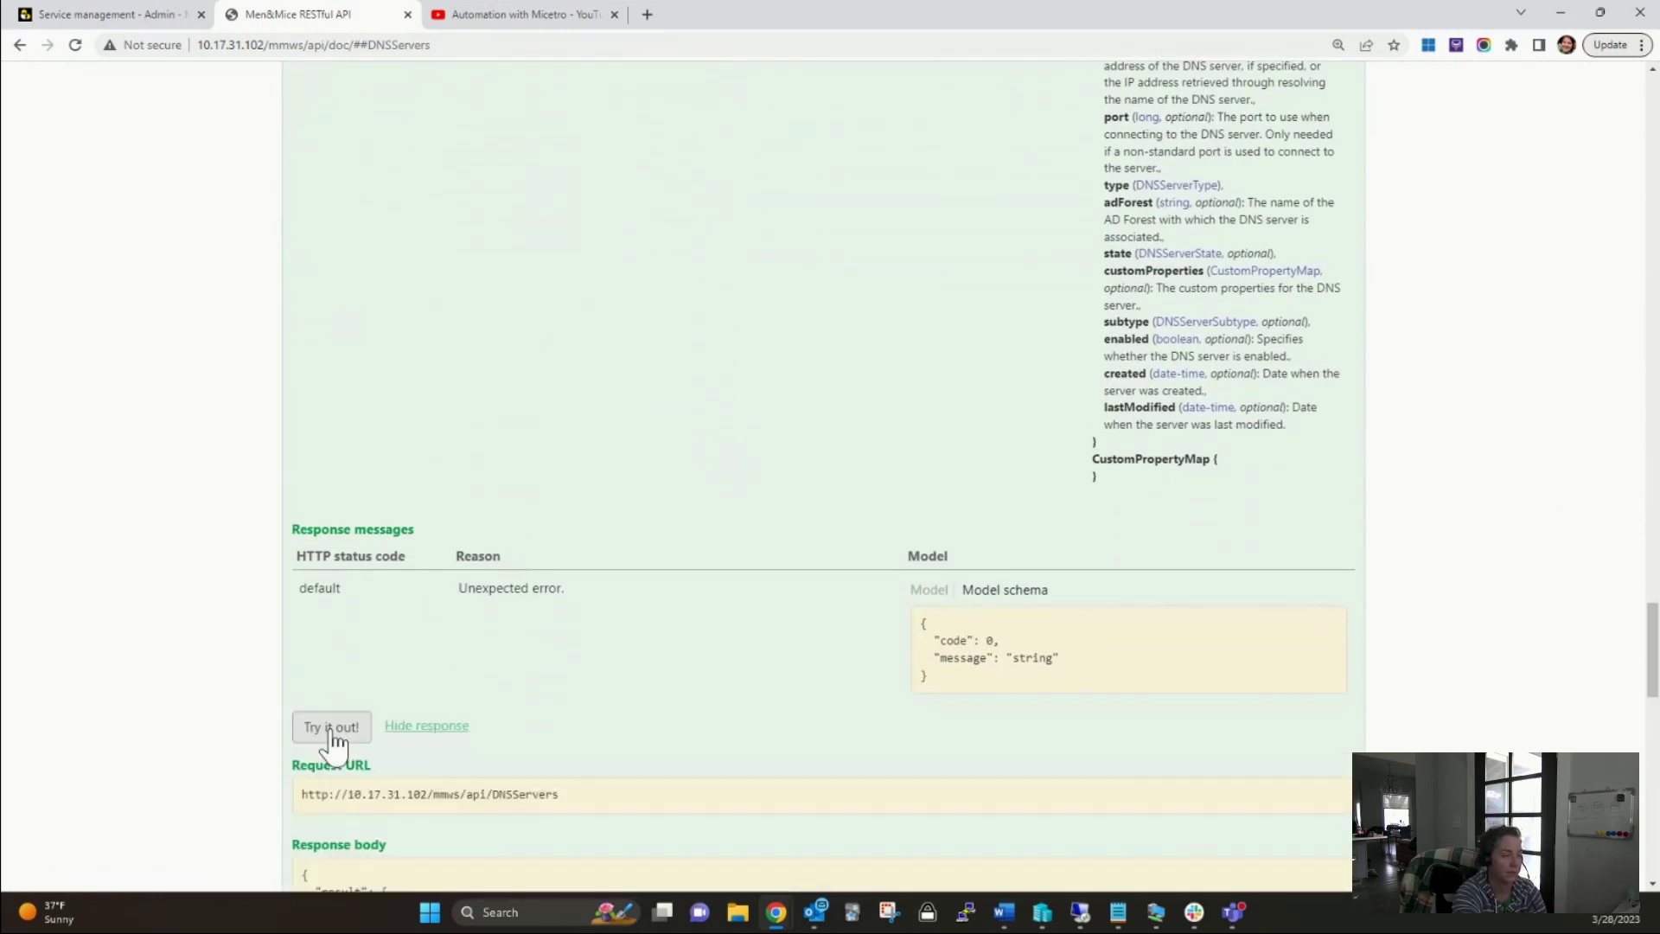
scroll(223, 704, down, 3)
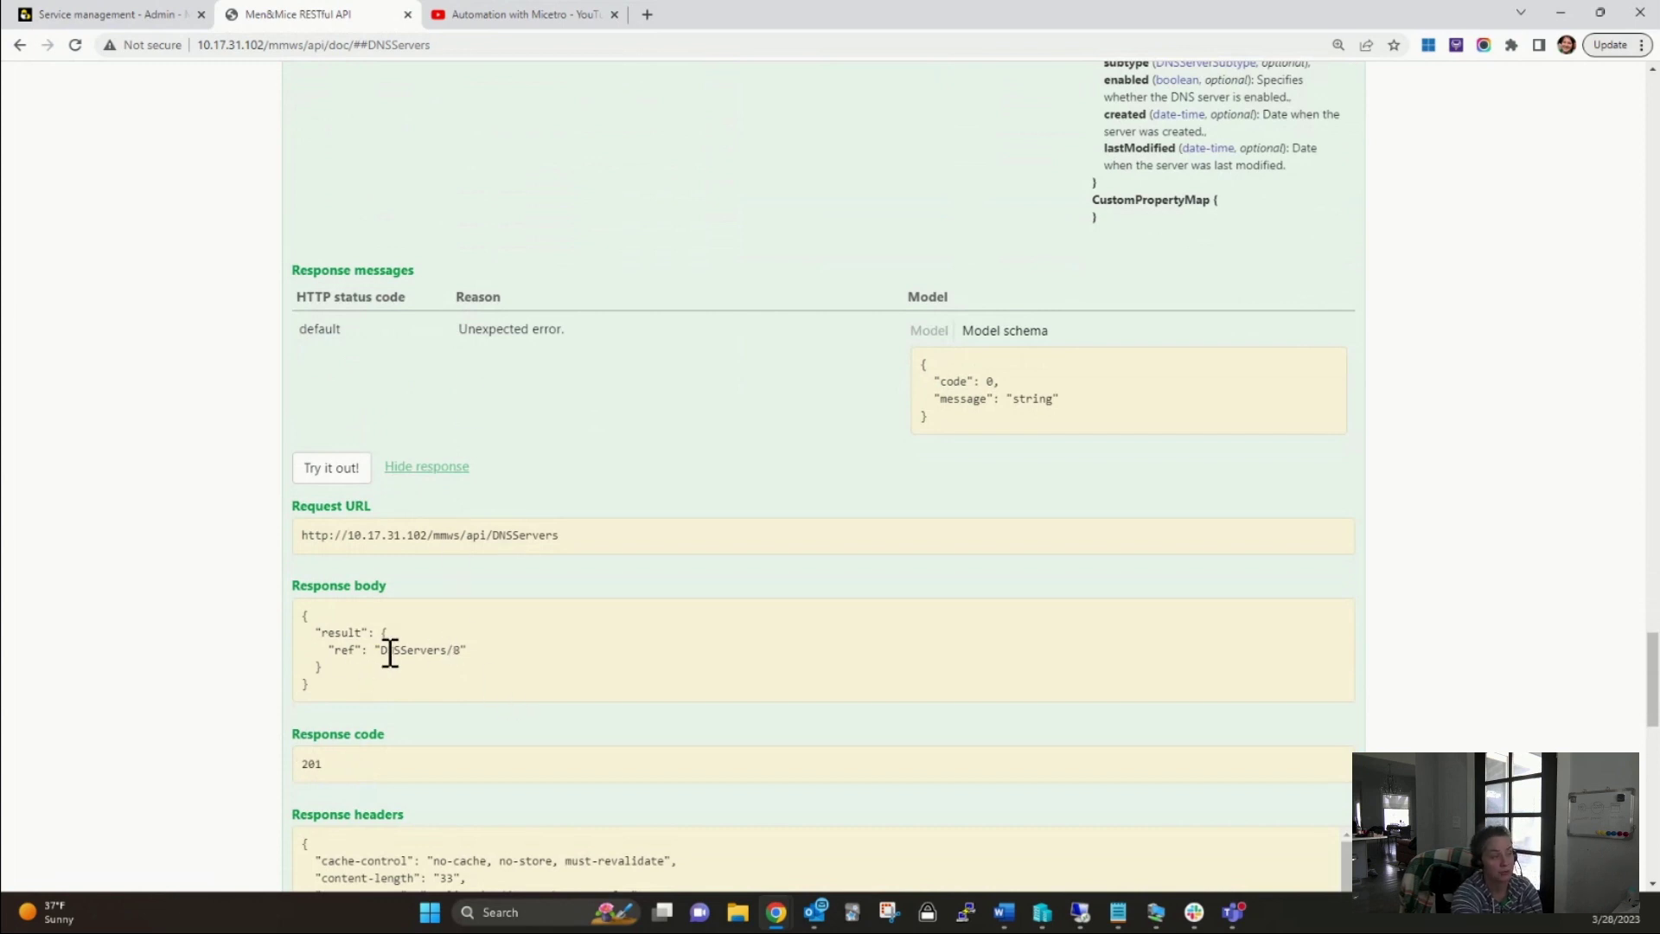
drag(381, 650, 470, 652)
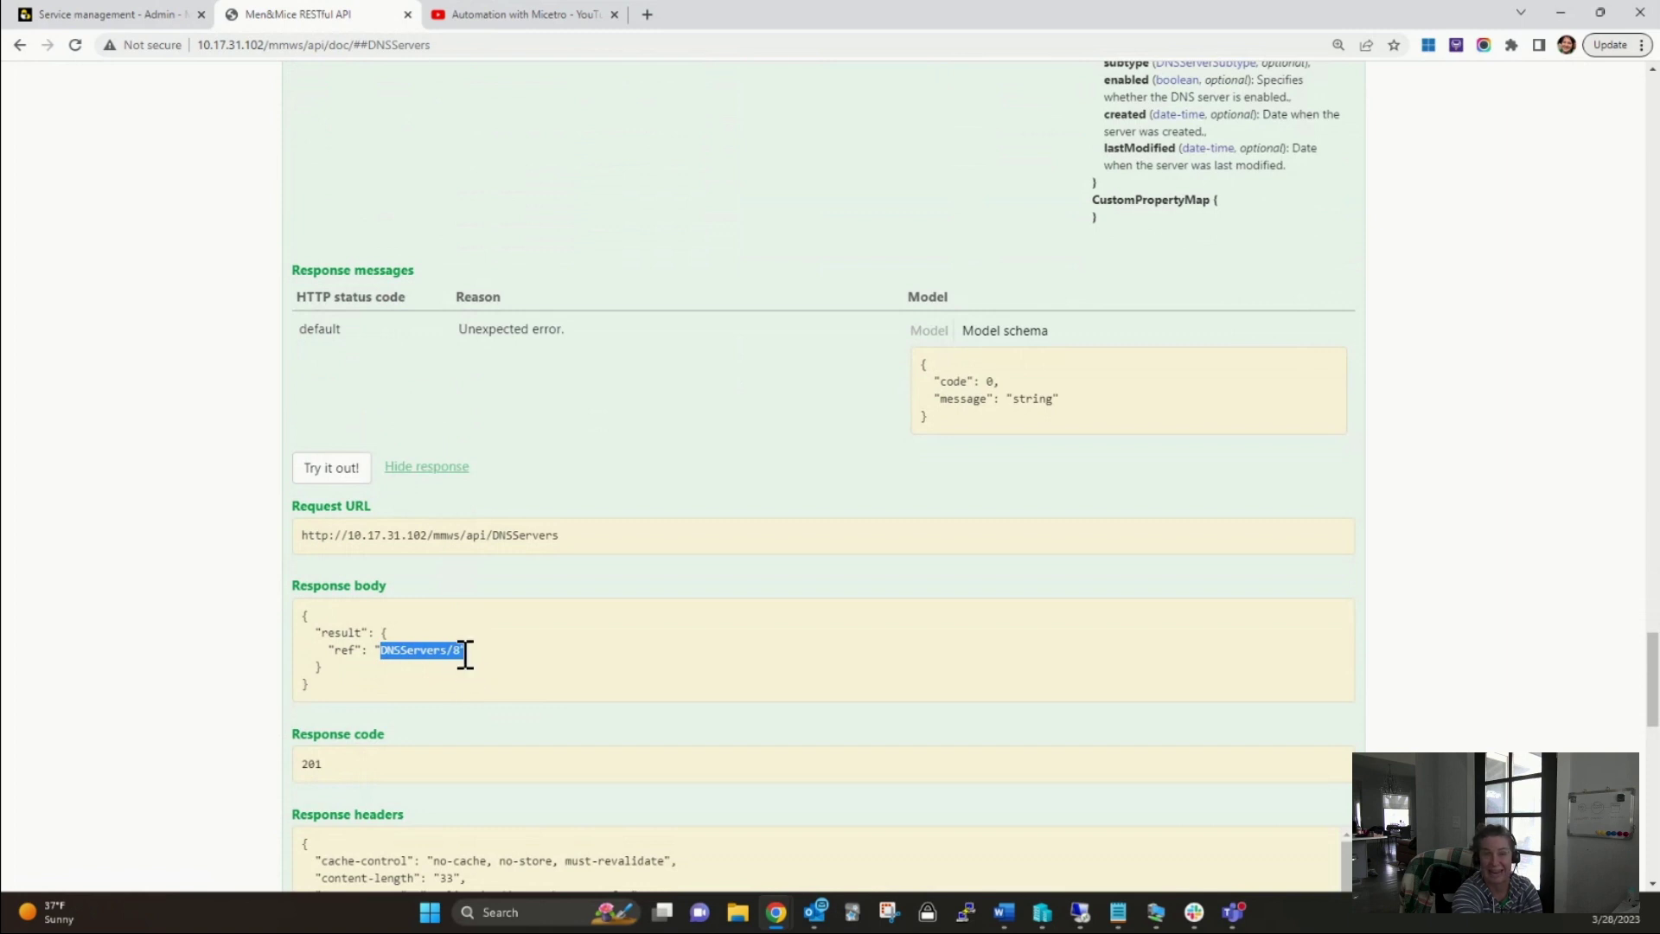
click(115, 16)
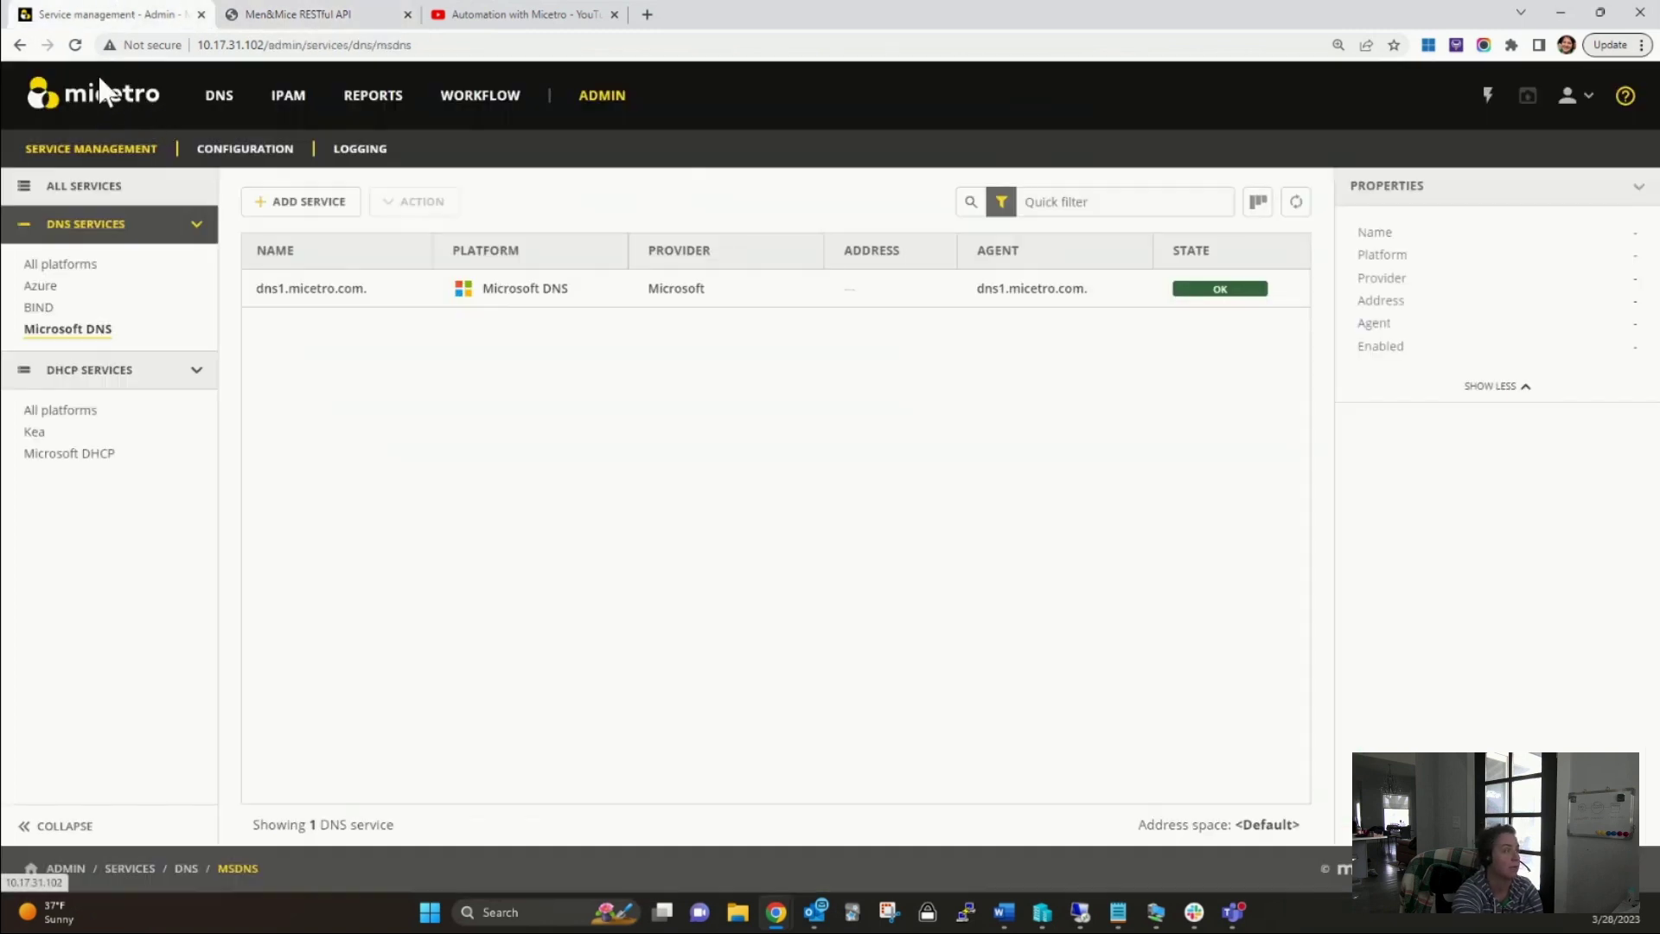
- Reload the services list and confirm demo-dns.micetro.com.'s history shows REST creation commented new-demo
click(76, 45)
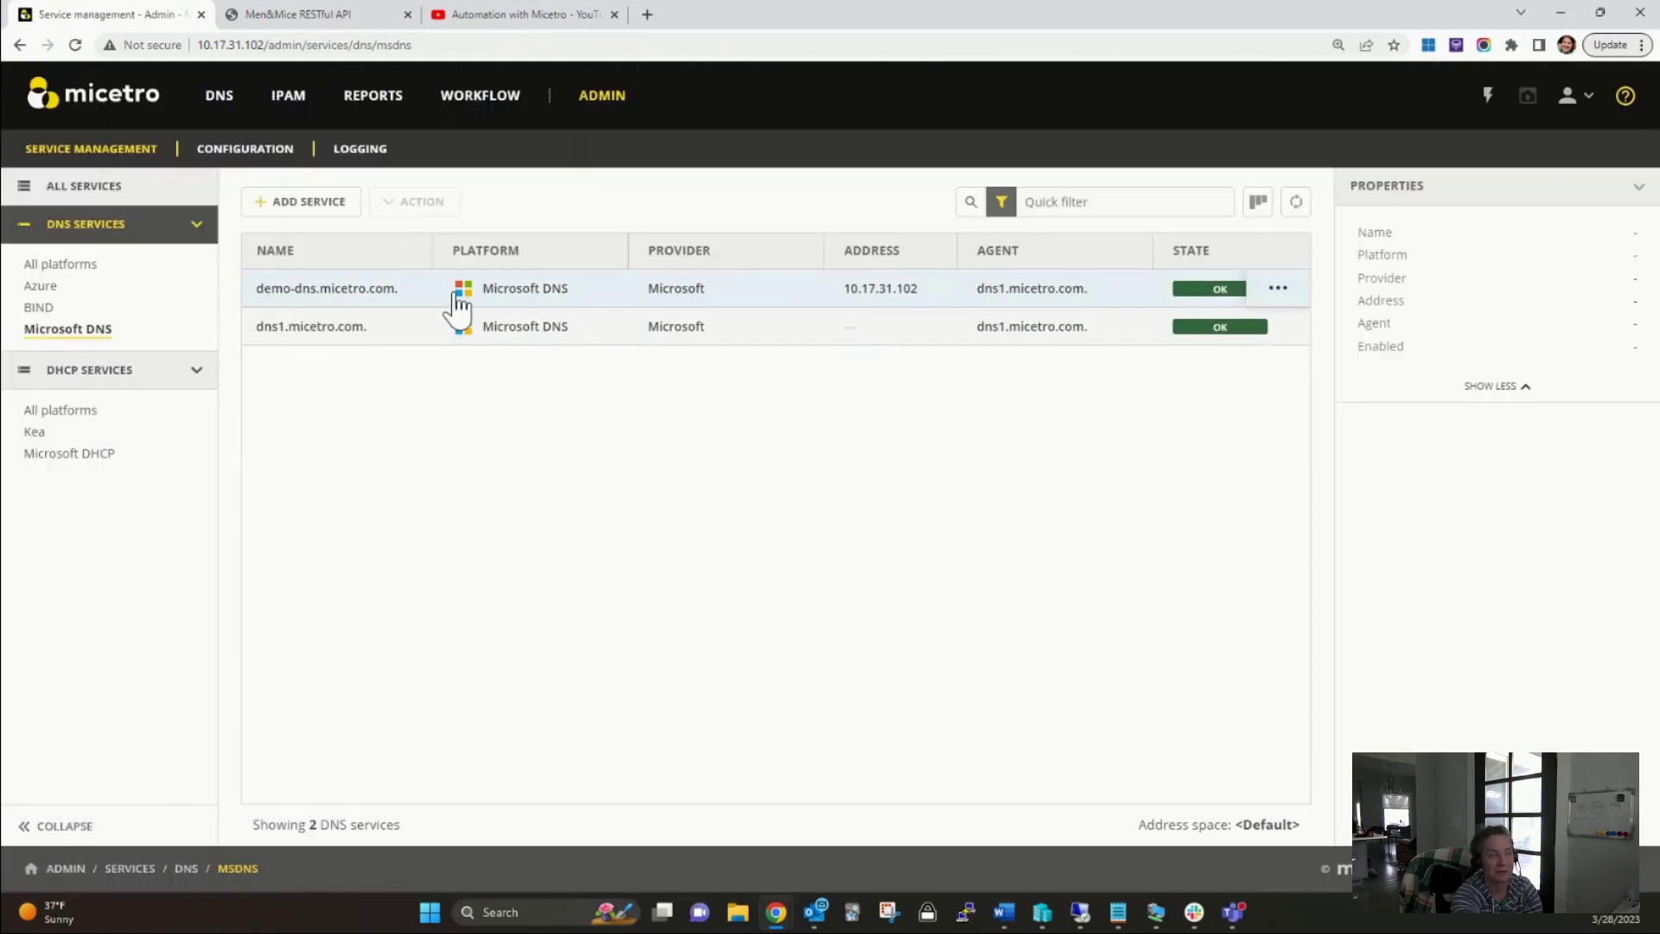
click(1292, 290)
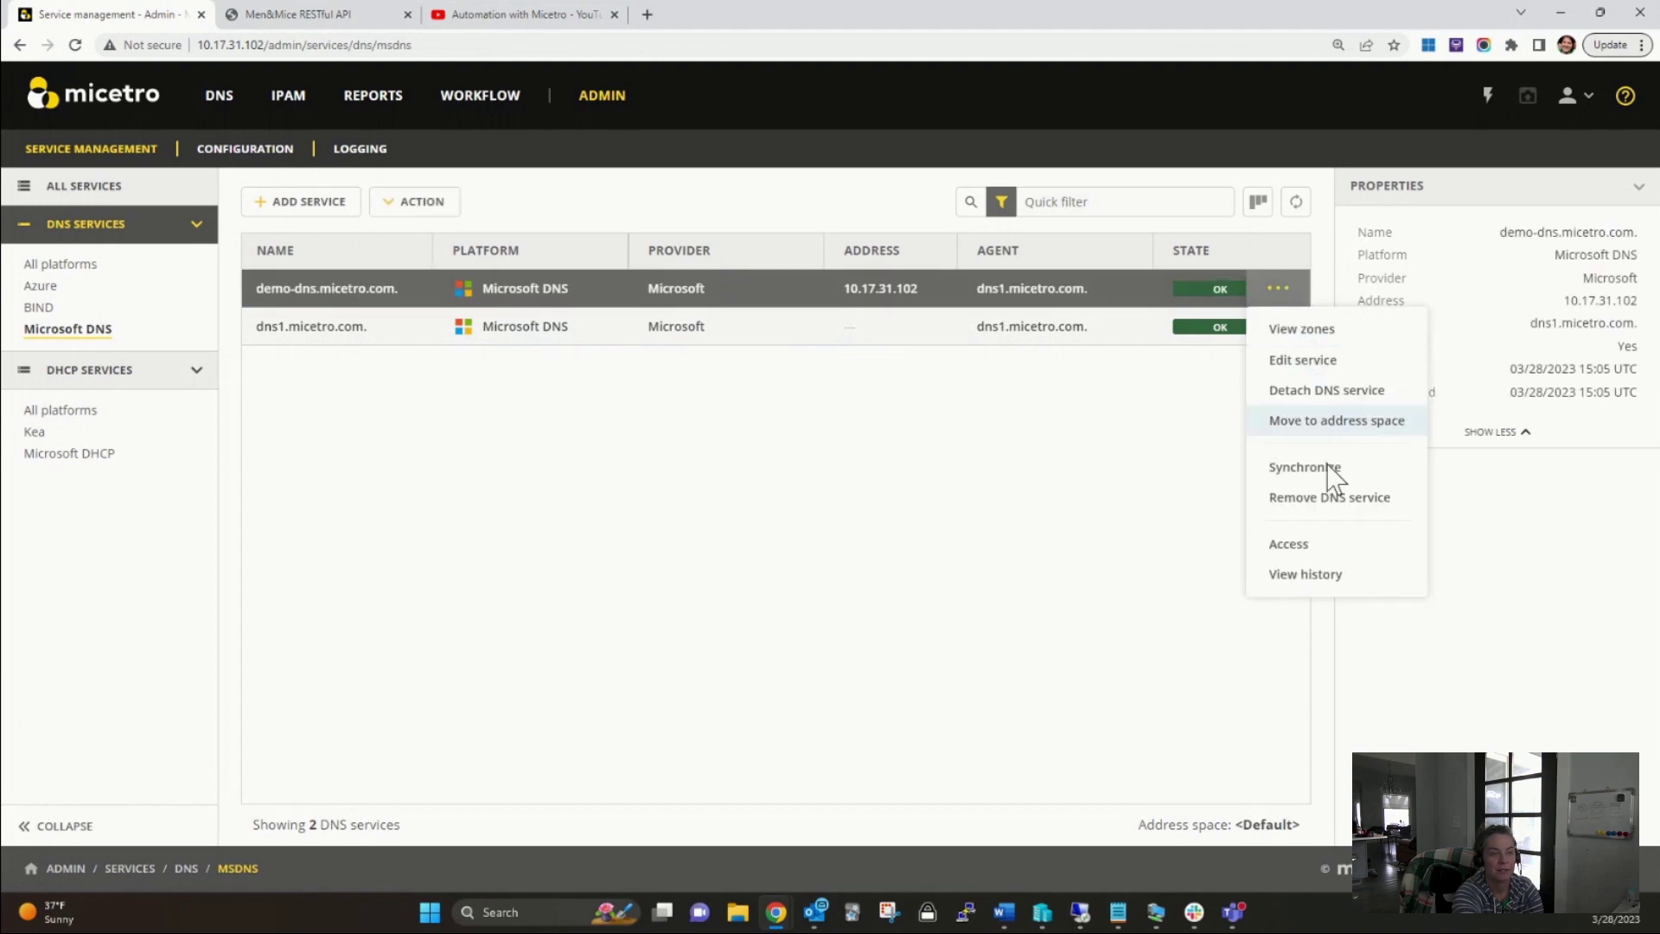
click(1323, 577)
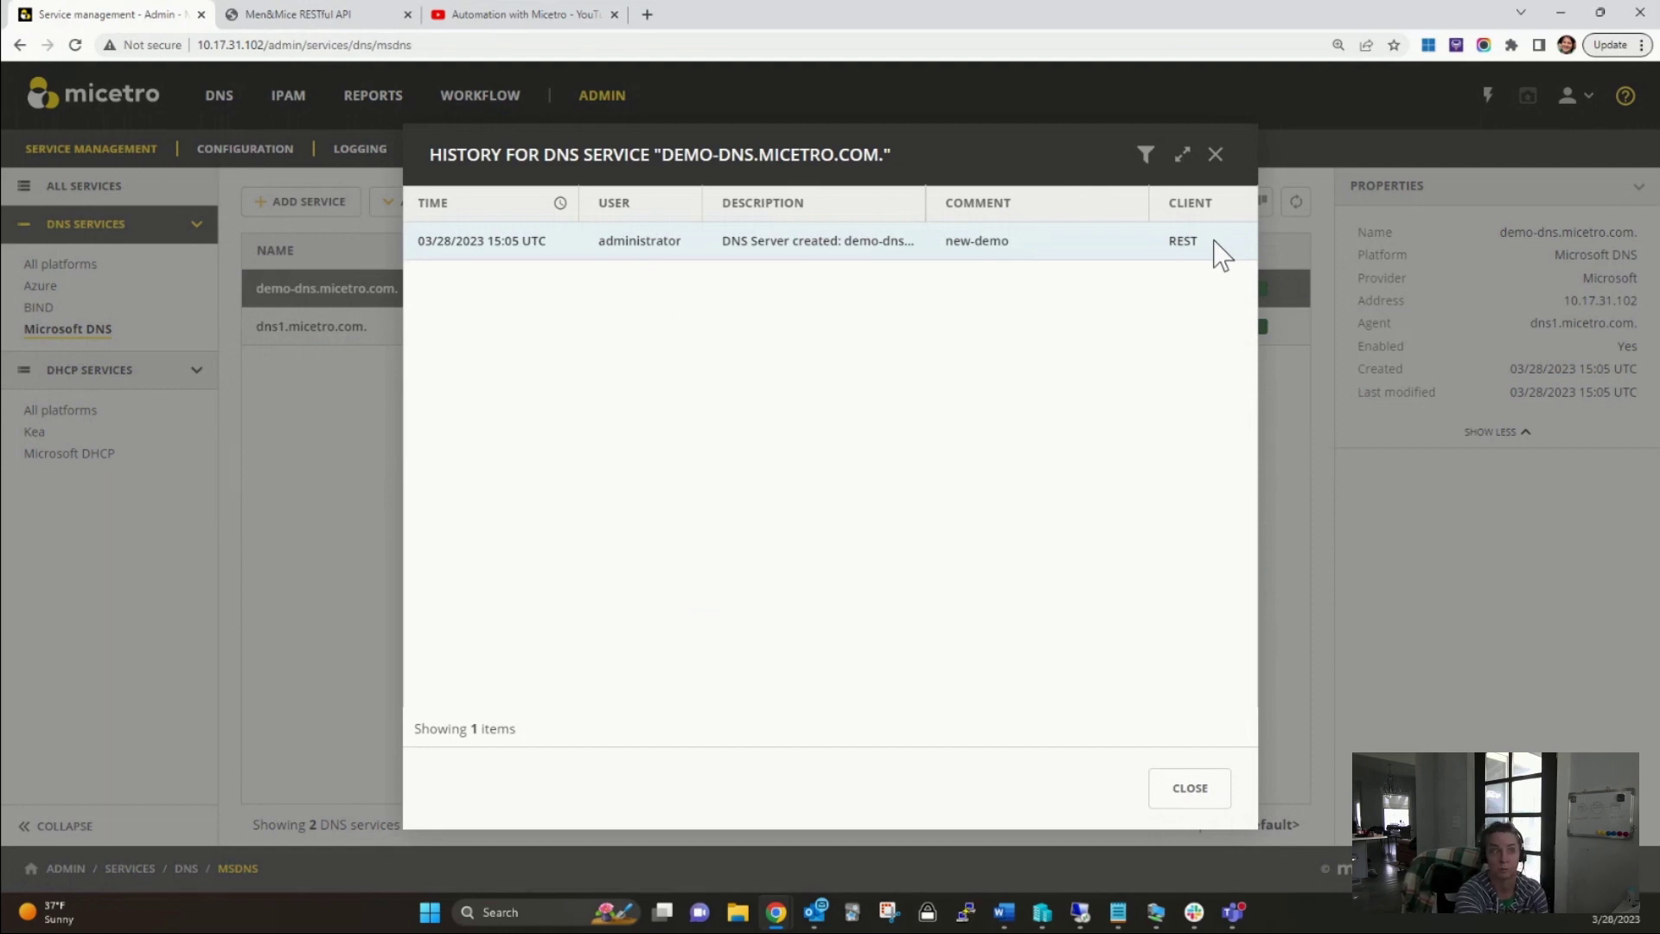
click(1215, 155)
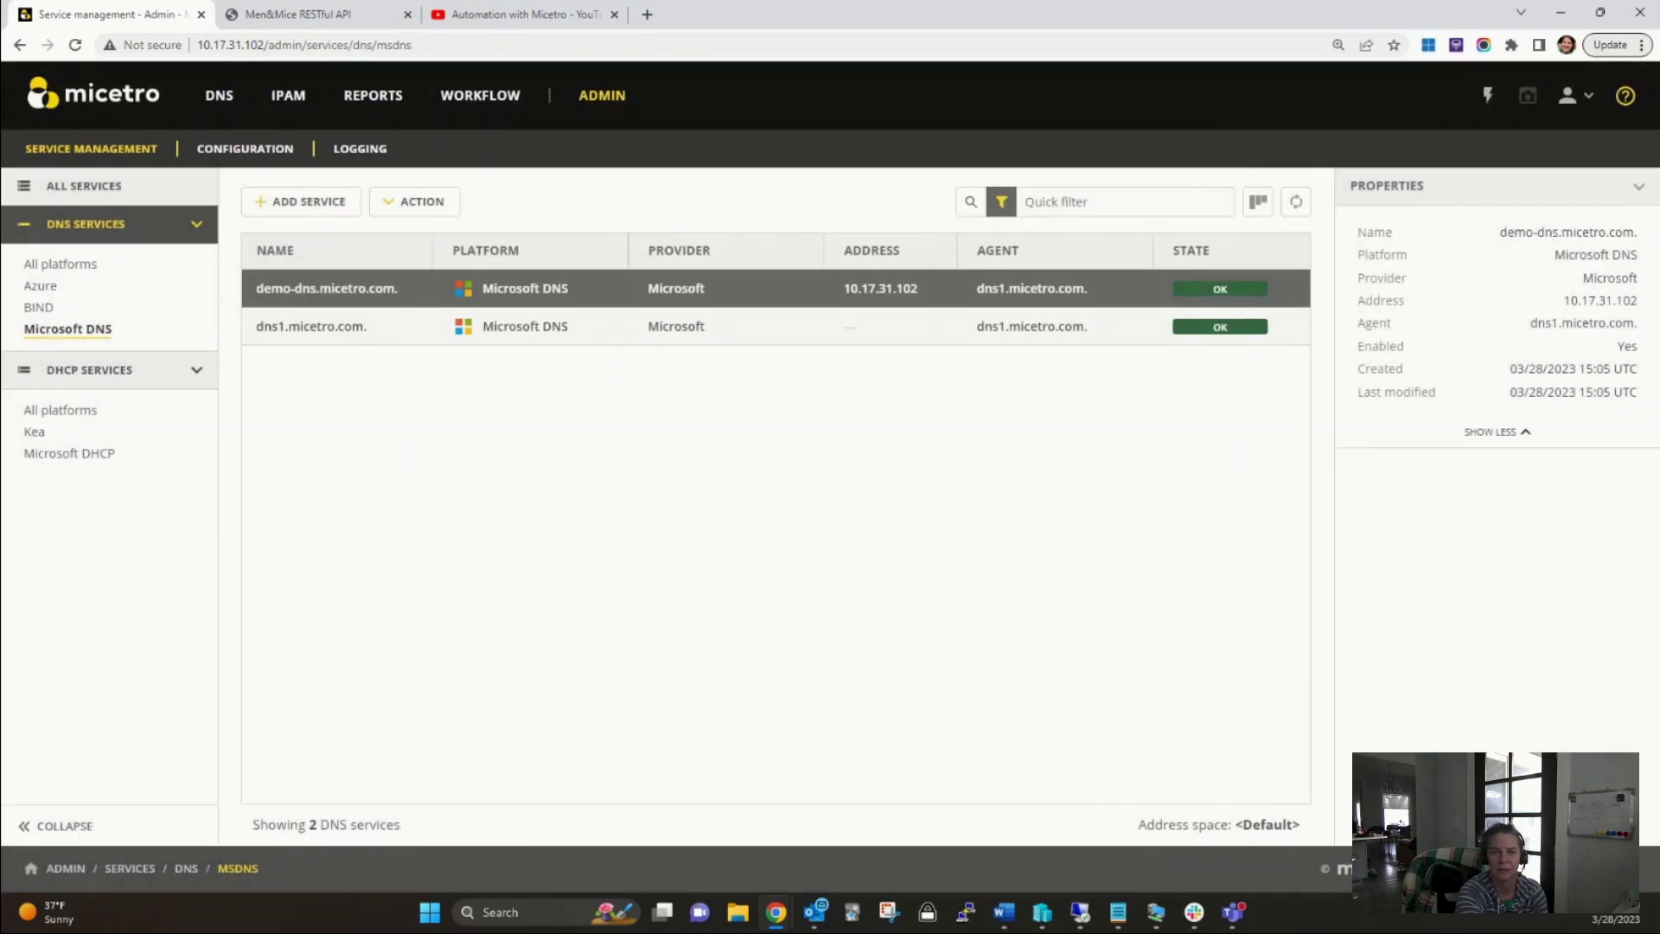
- Expand the GET /DNSZones operation under the DNSZones section of the API docs
click(382, 14)
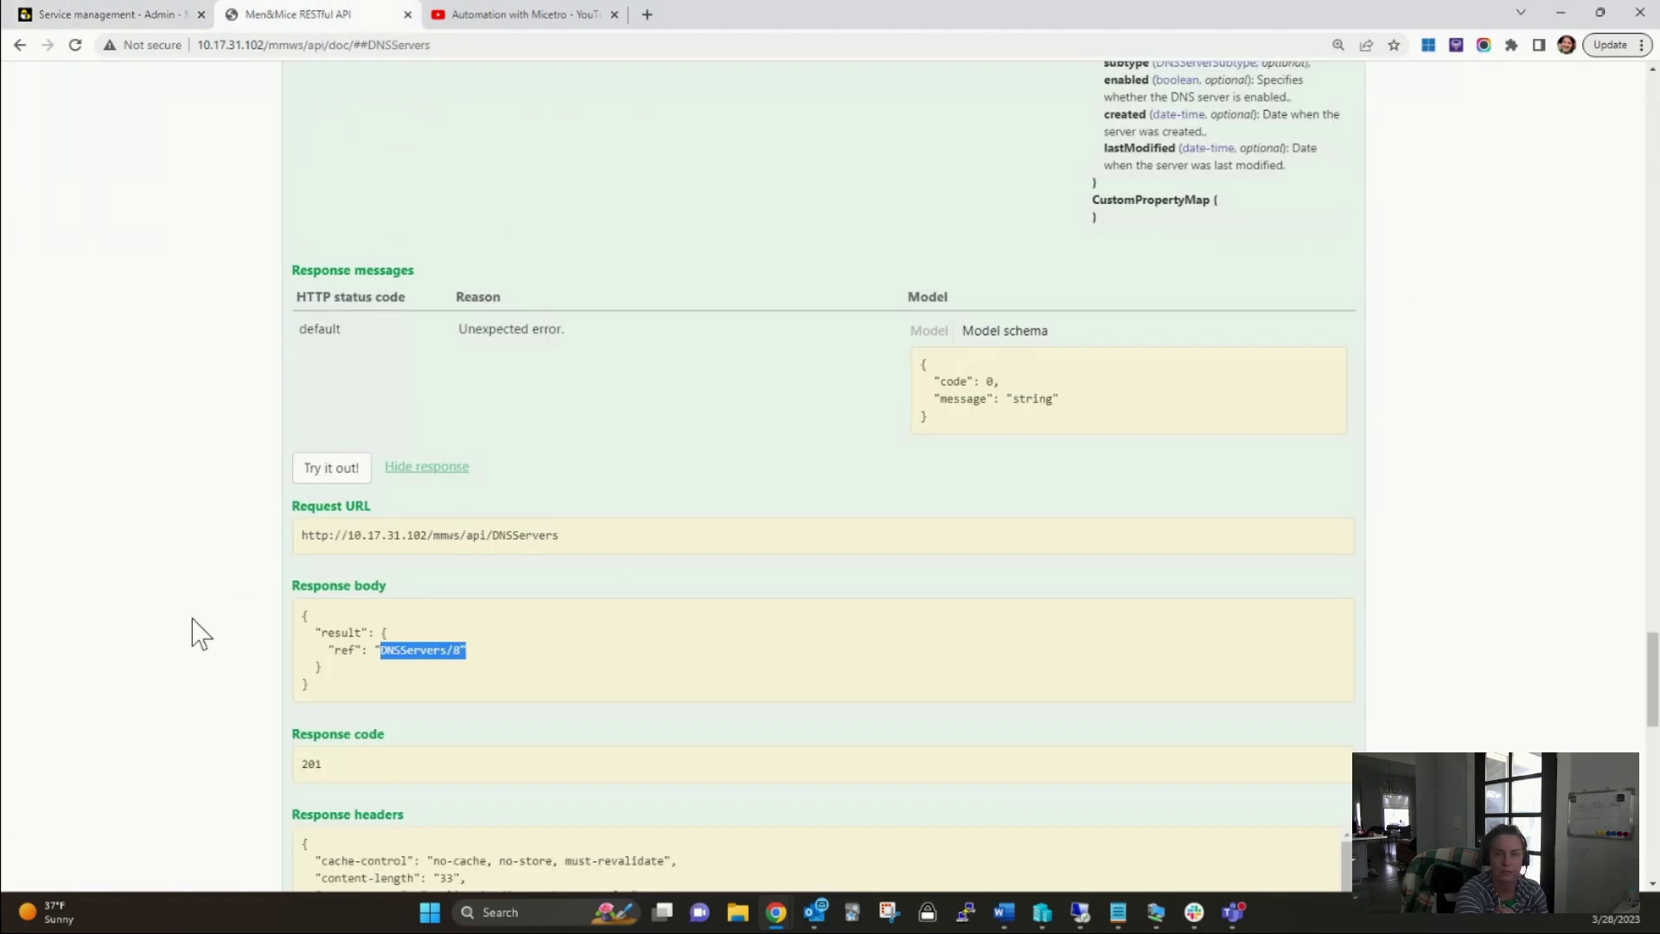
scroll(201, 637, down, 10)
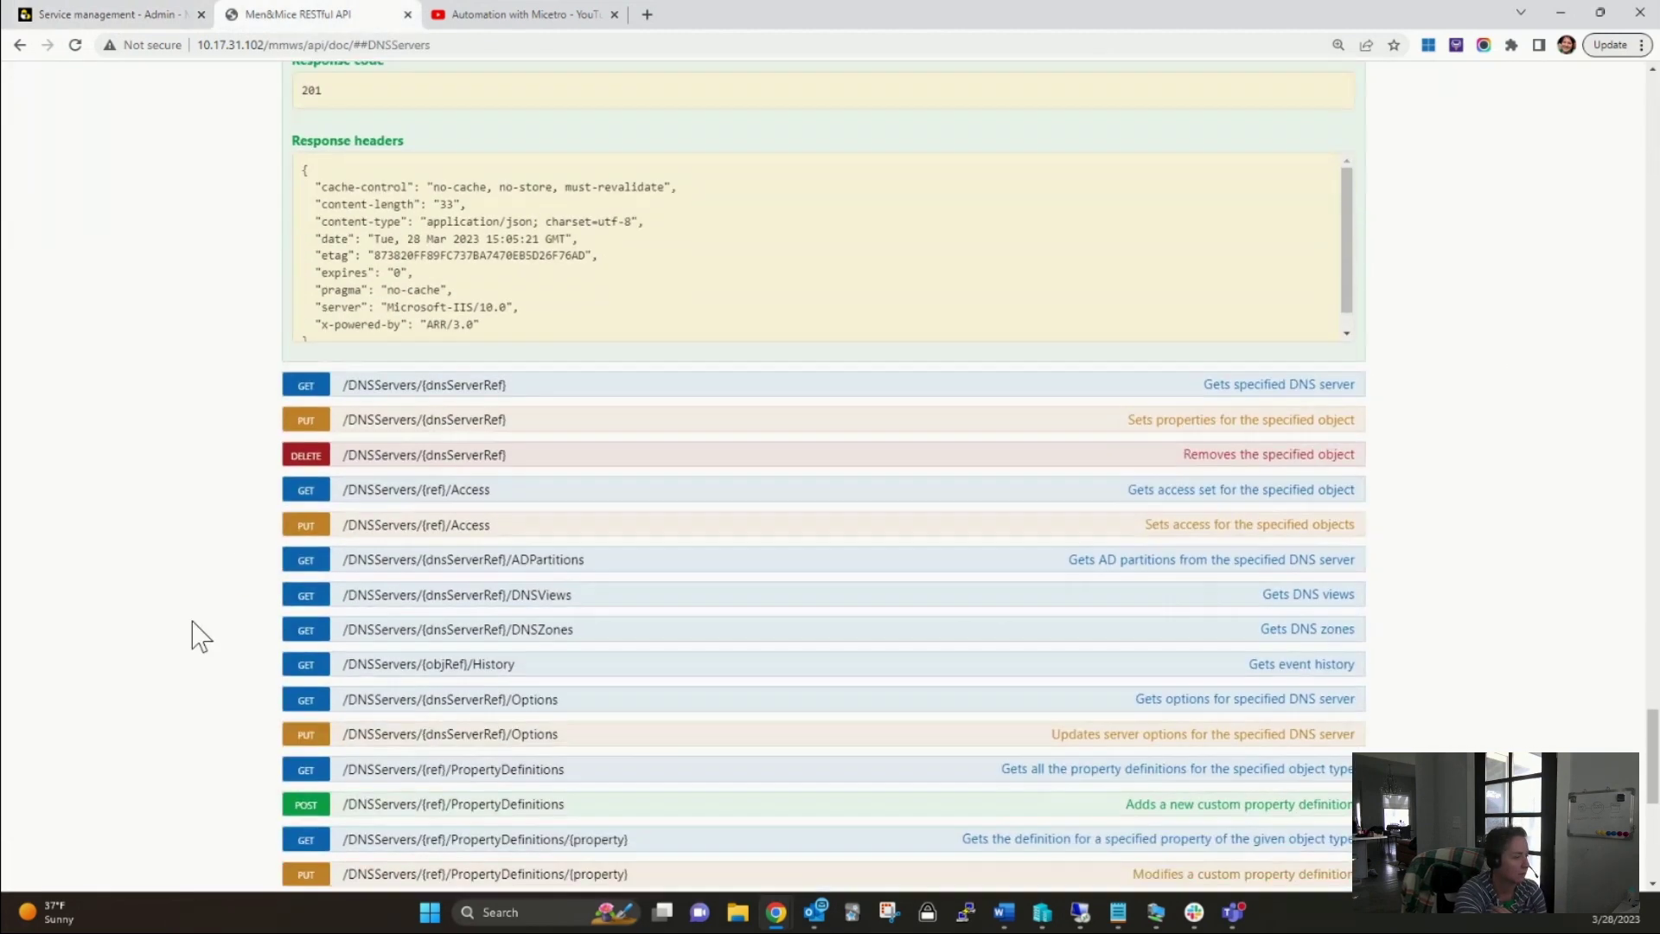
scroll(200, 638, down, 5)
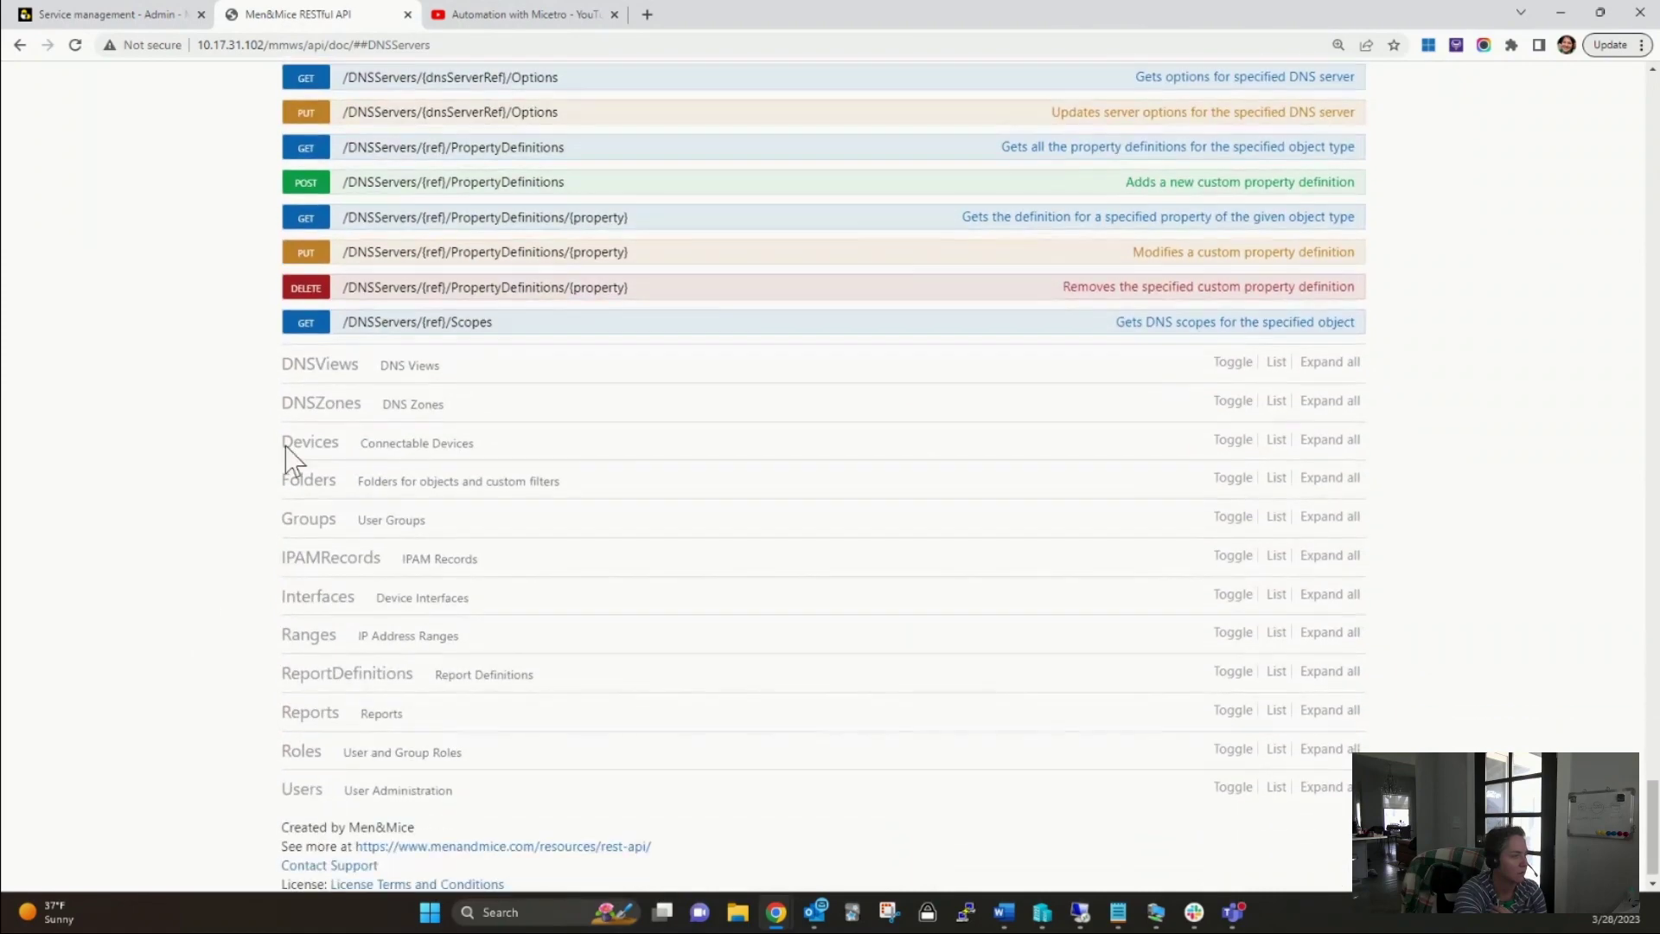
click(332, 412)
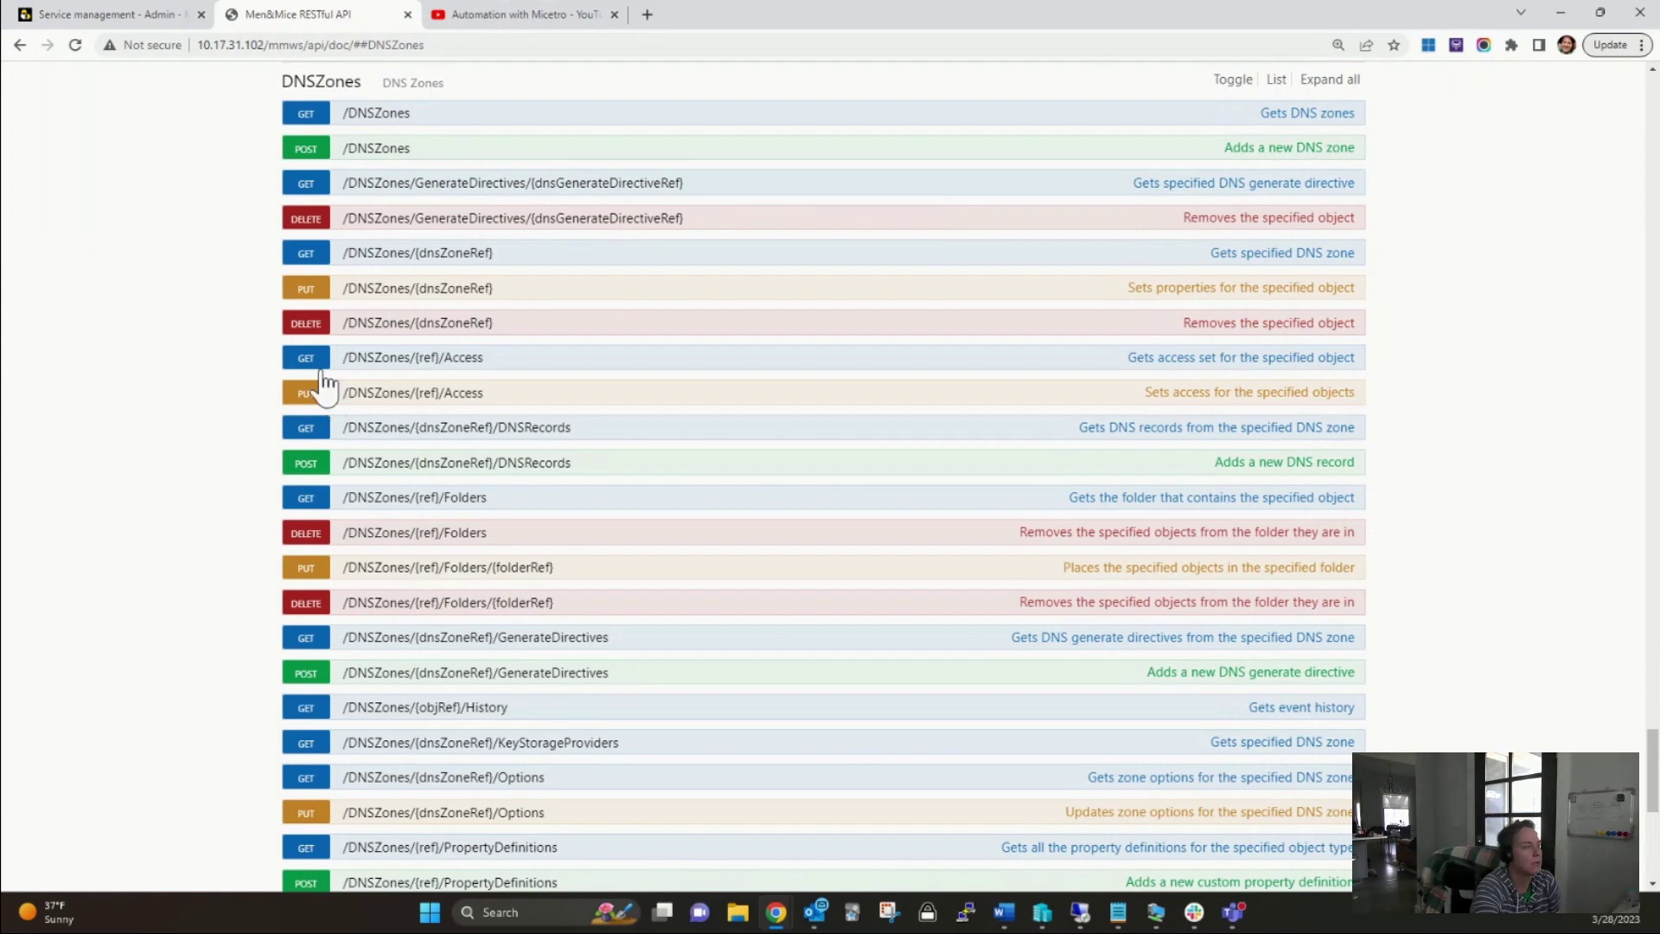
click(375, 114)
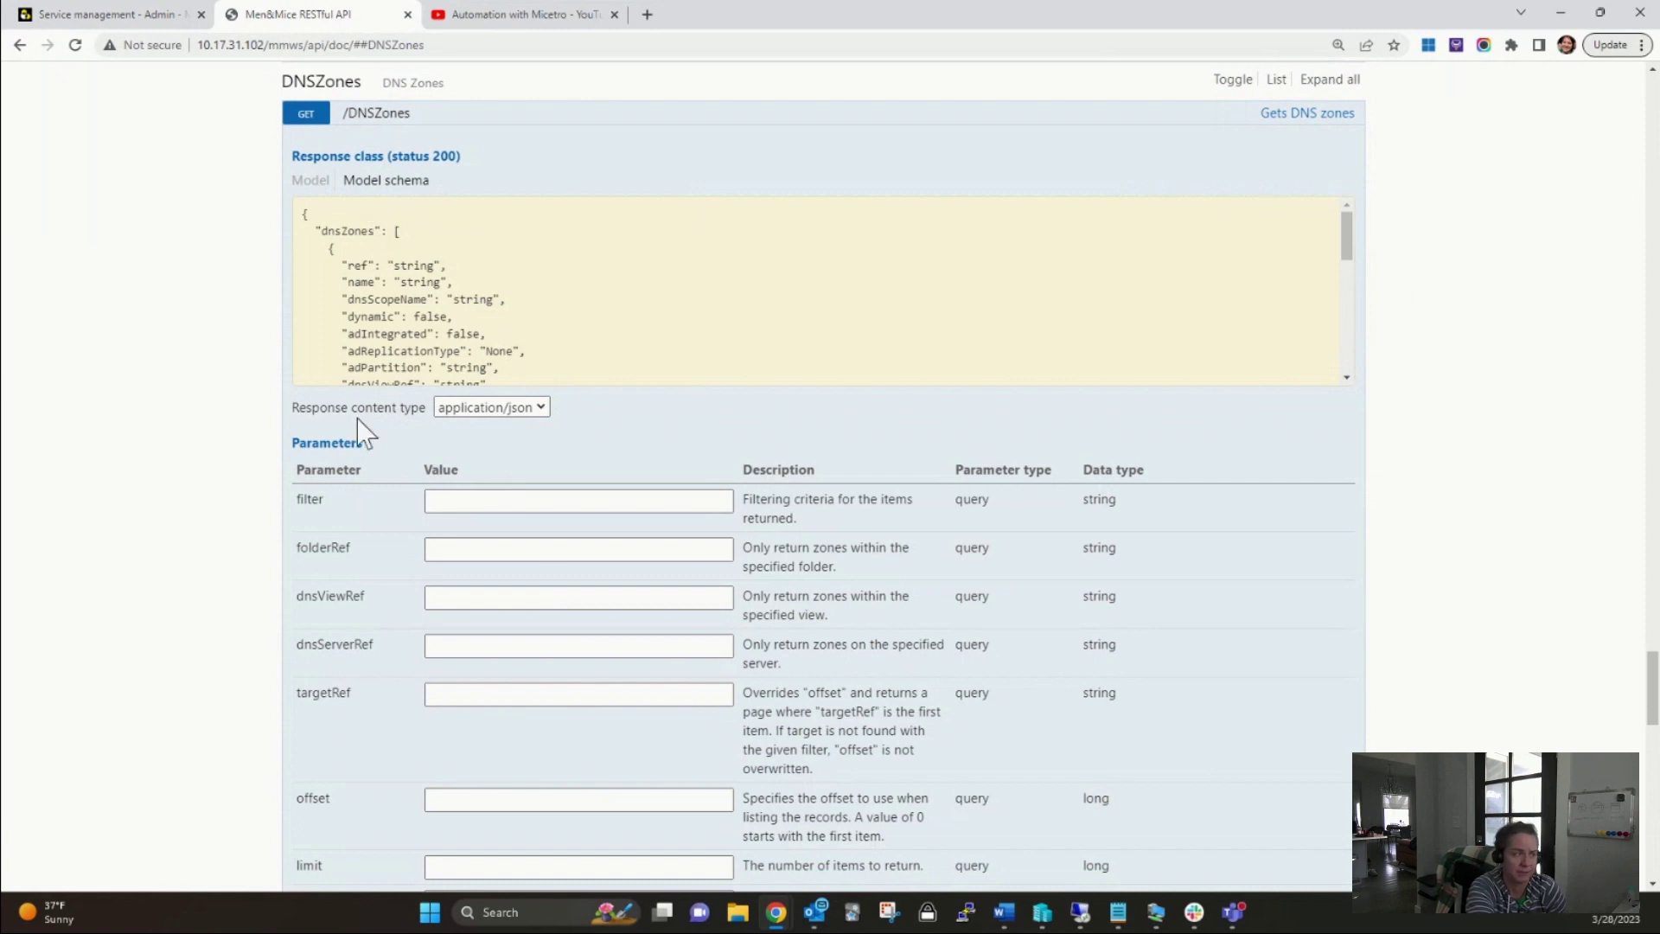
scroll(204, 452, down, 3)
scroll(288, 608, down, 3)
- Run GET /DNSZones and review the returned zones, such as bronx.micetro.com and brooklyn.micetro.com
click(350, 650)
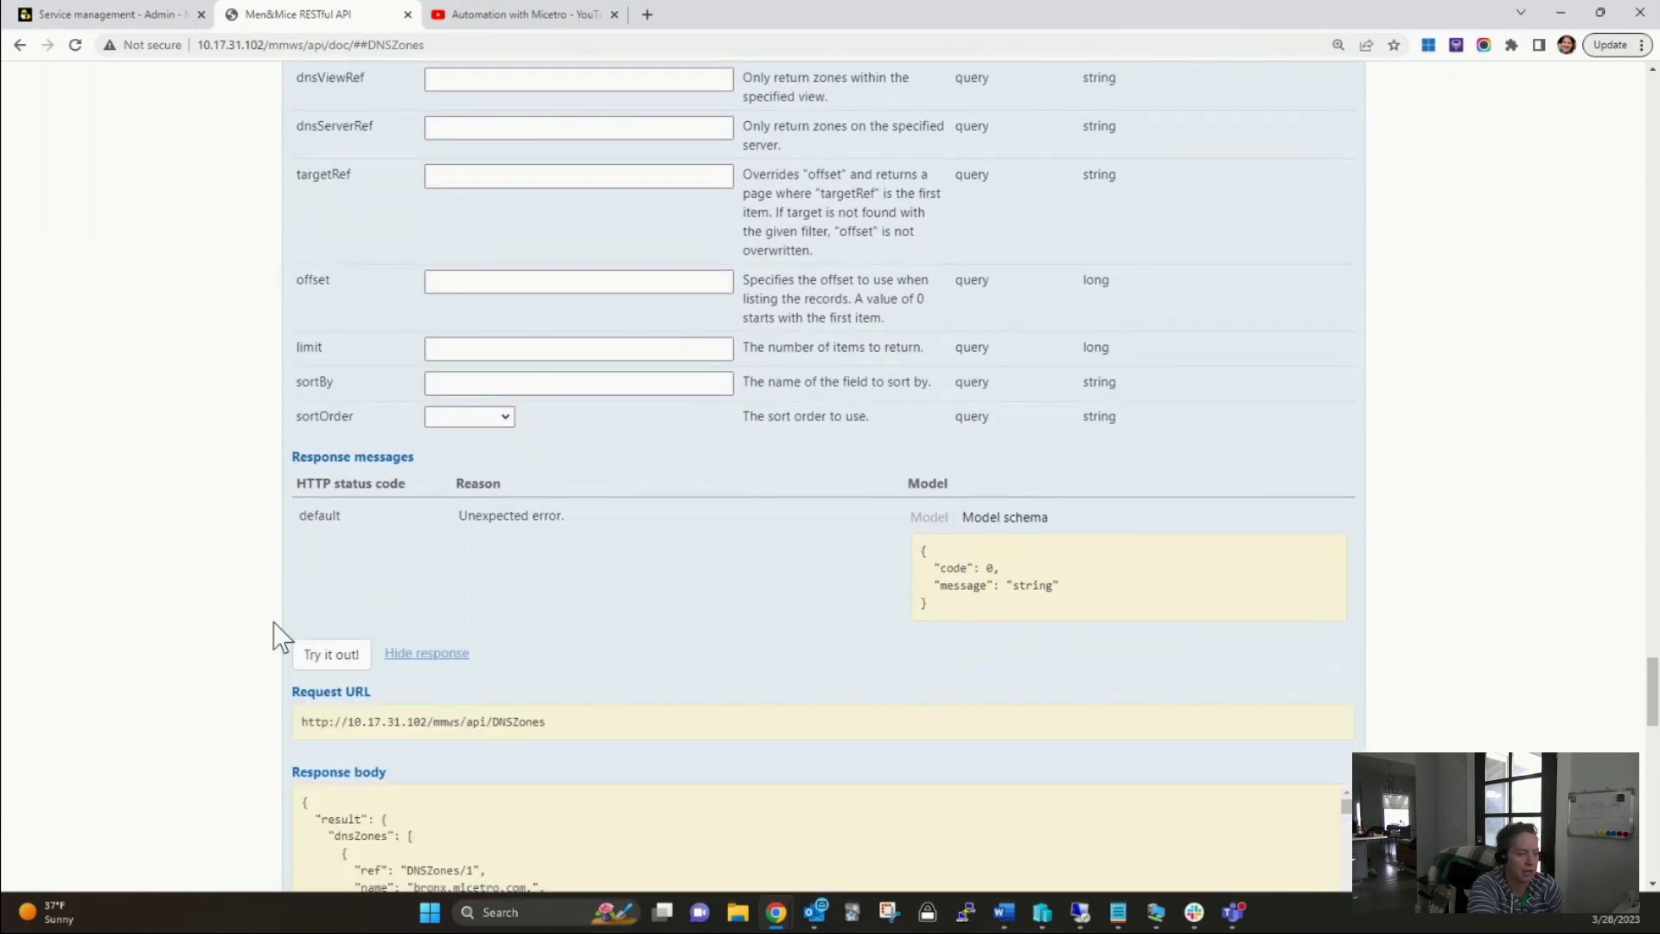
scroll(685, 775, down, 2)
scroll(562, 718, down, 2)
scroll(562, 720, down, 5)
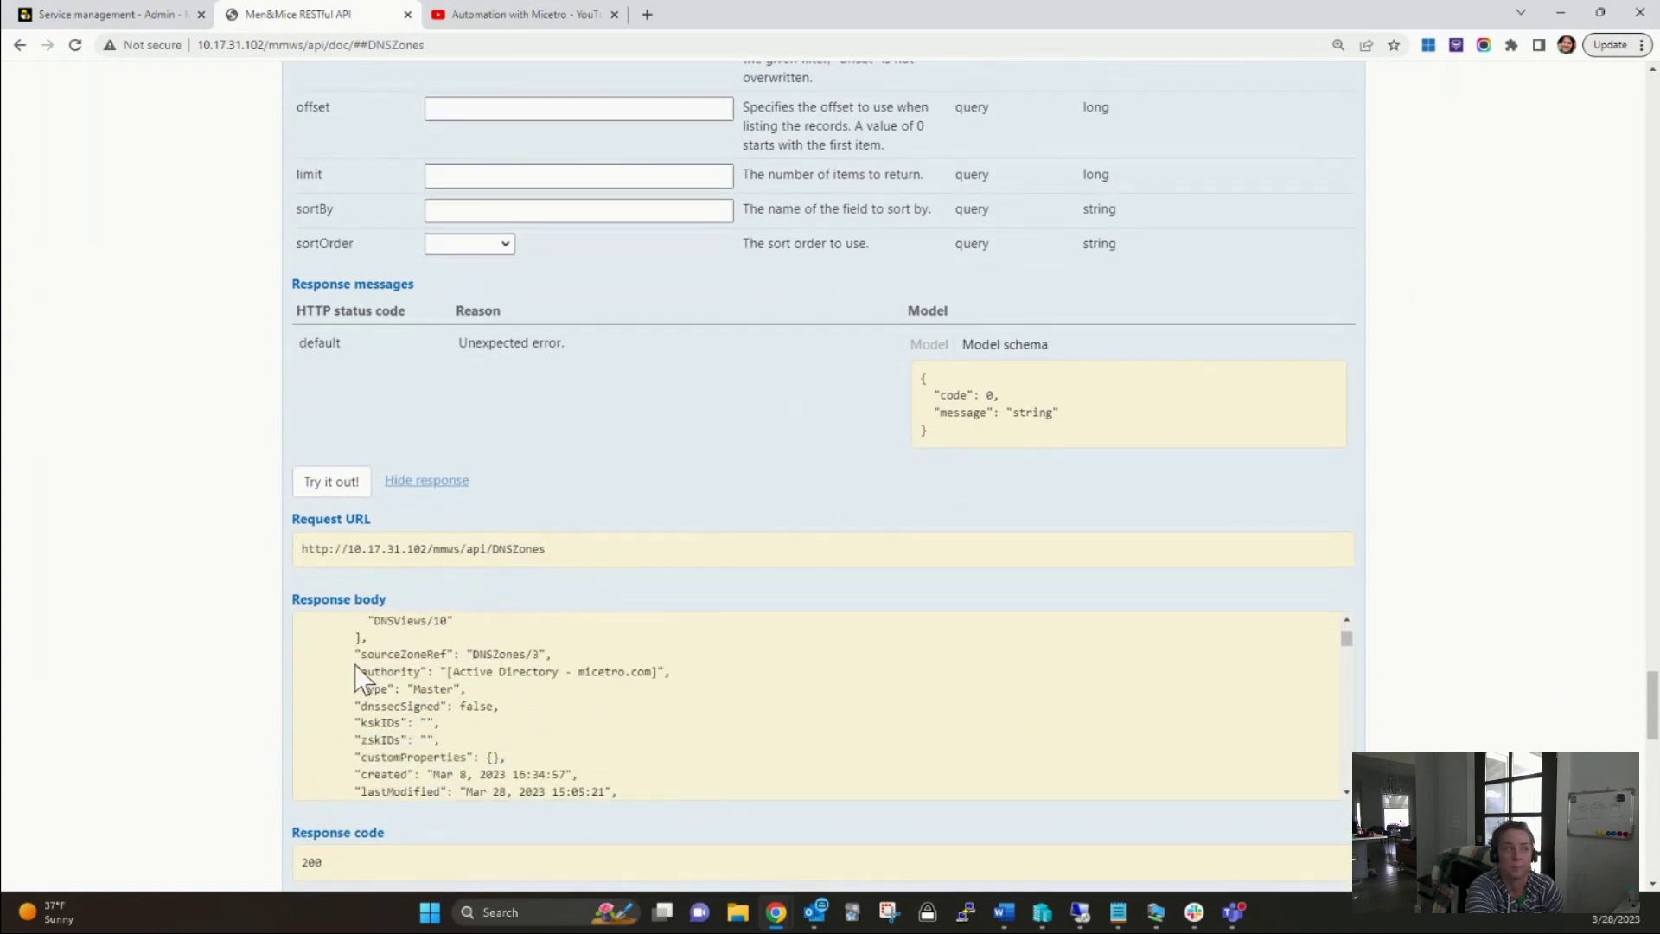
scroll(260, 630, up, 6)
click(483, 327)
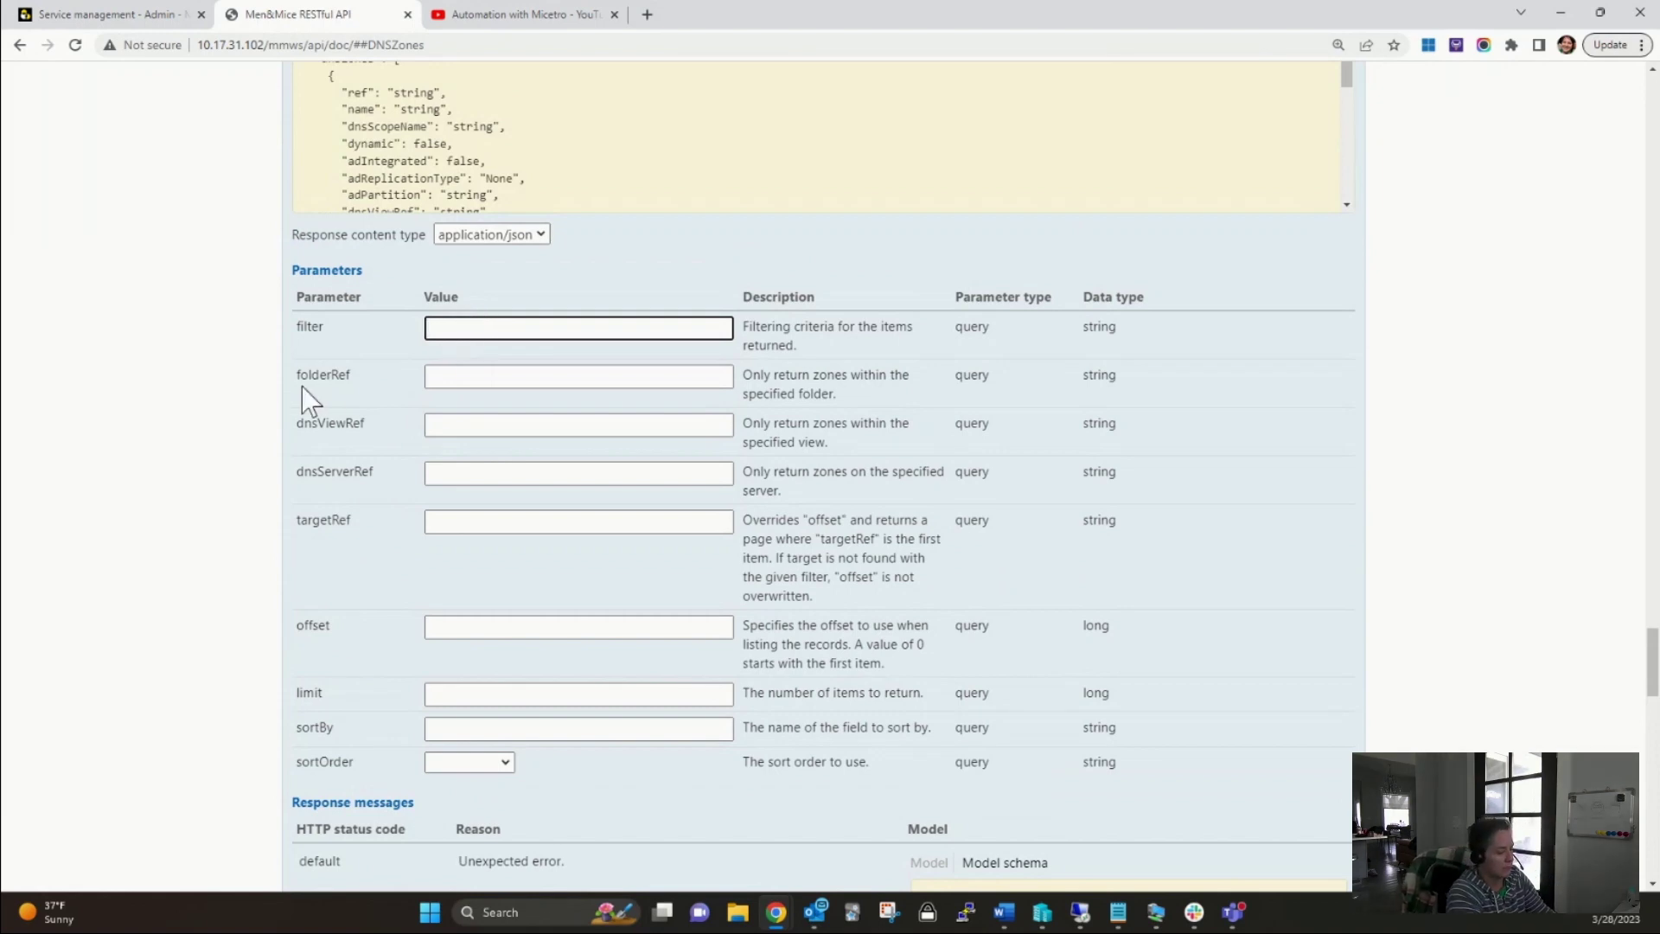
- Run GET /DNSZones with filter adIntegrated=true and highlight the zones' Active Directory authority value
text(adIntegrated)
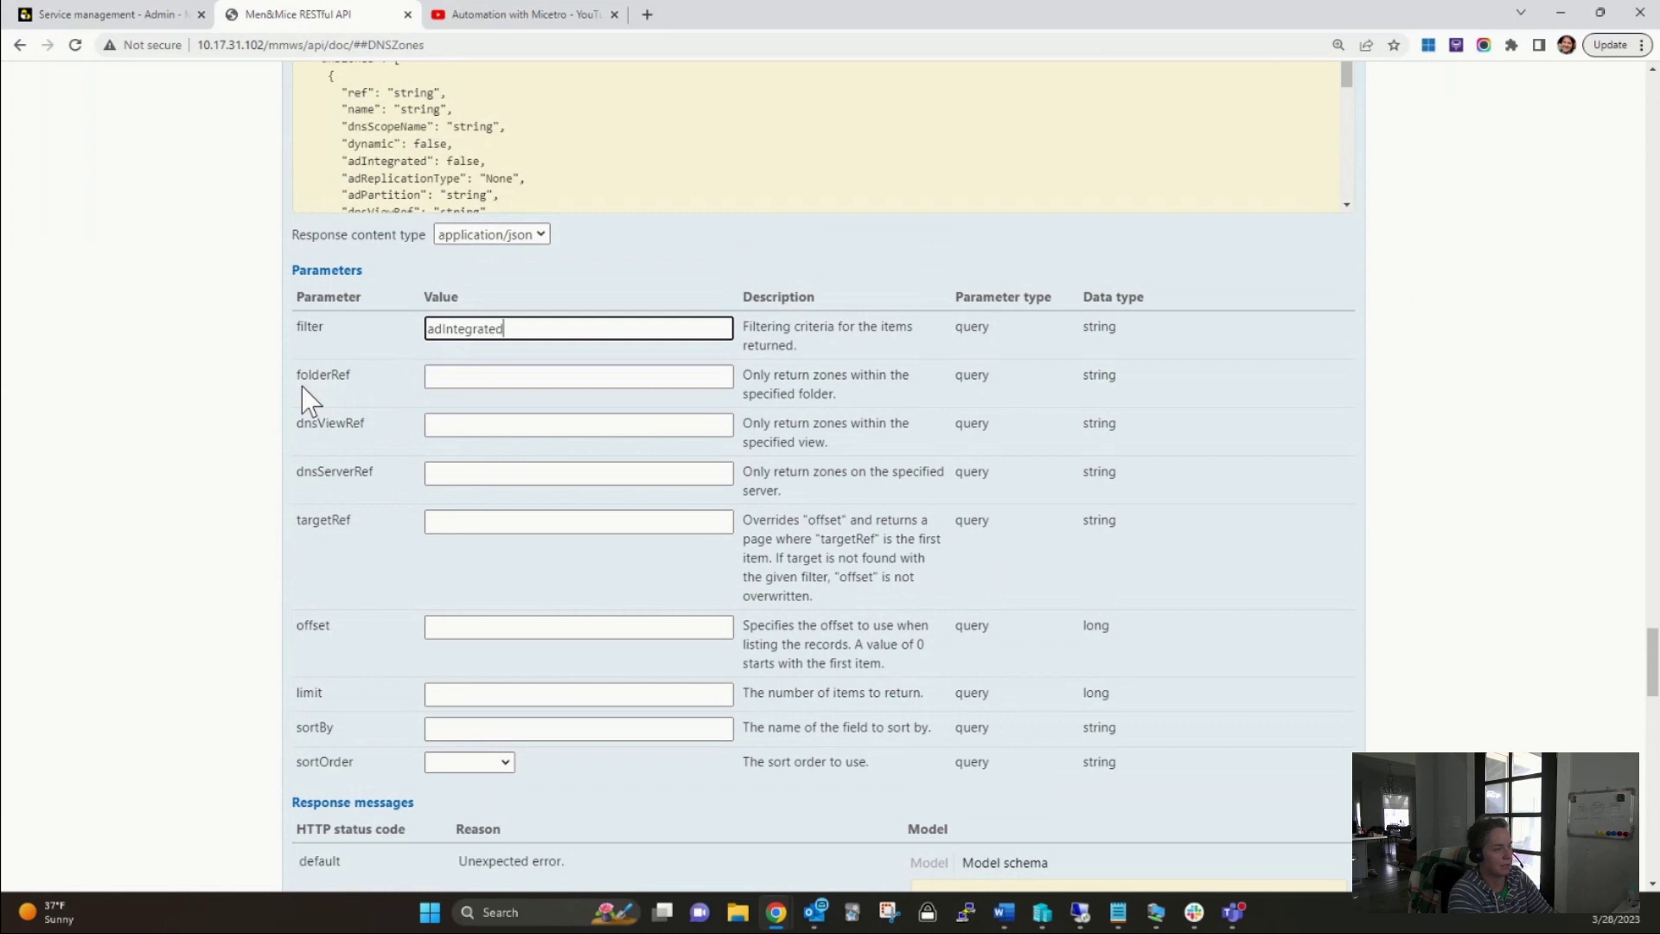
text(=true)
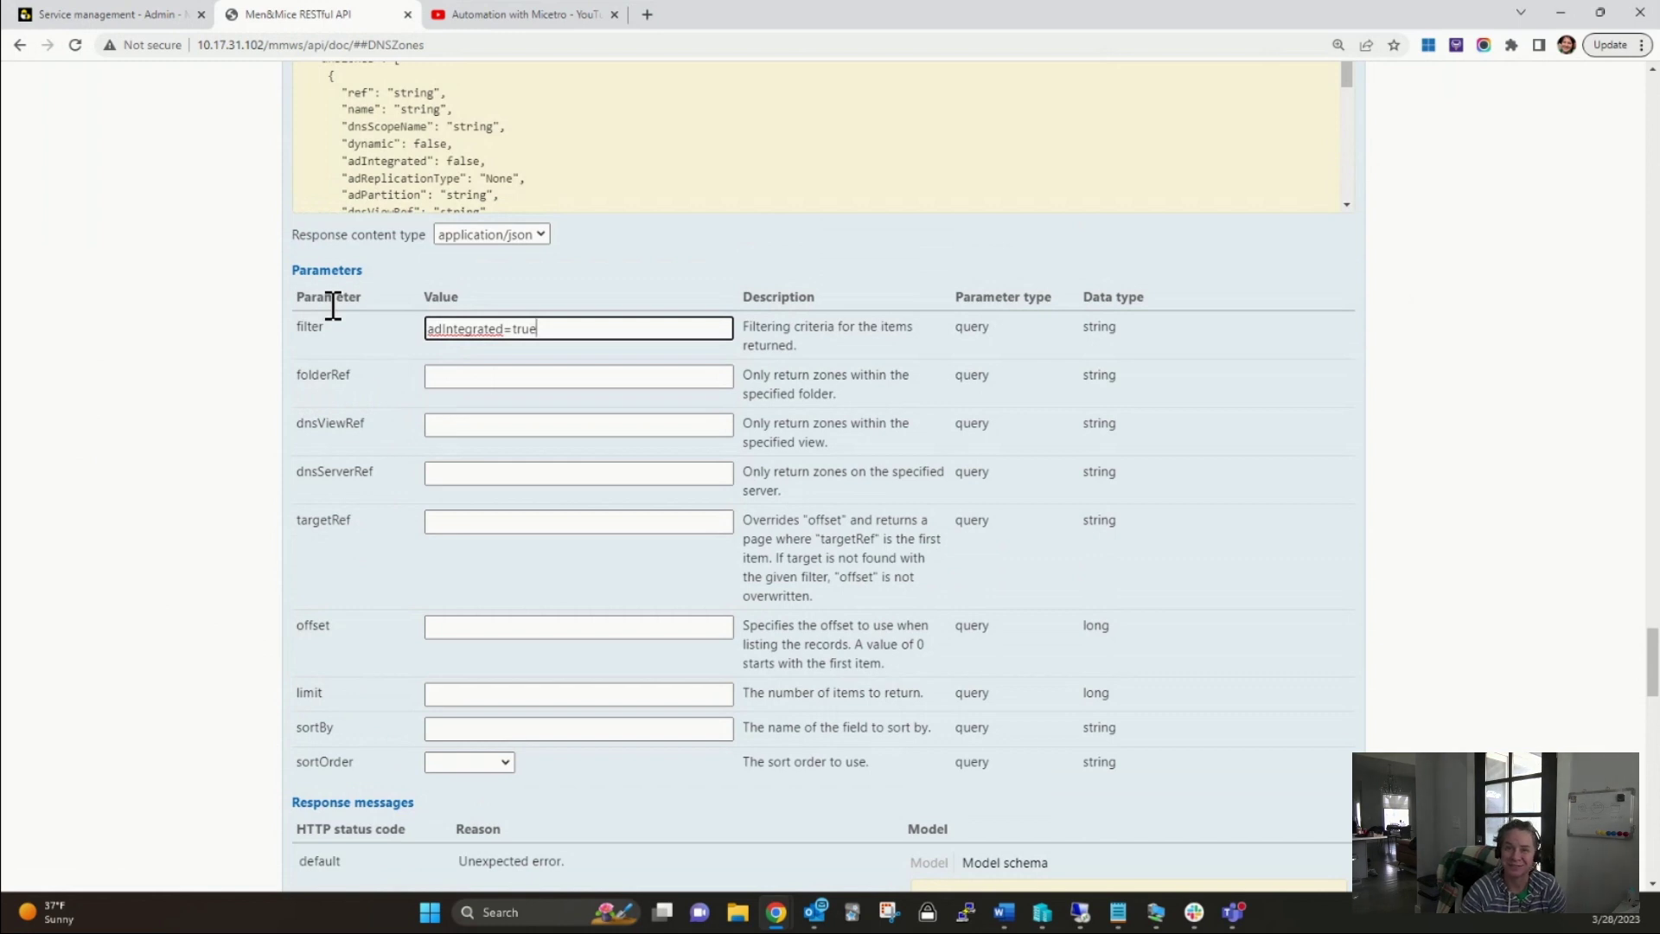
scroll(248, 502, down, 3)
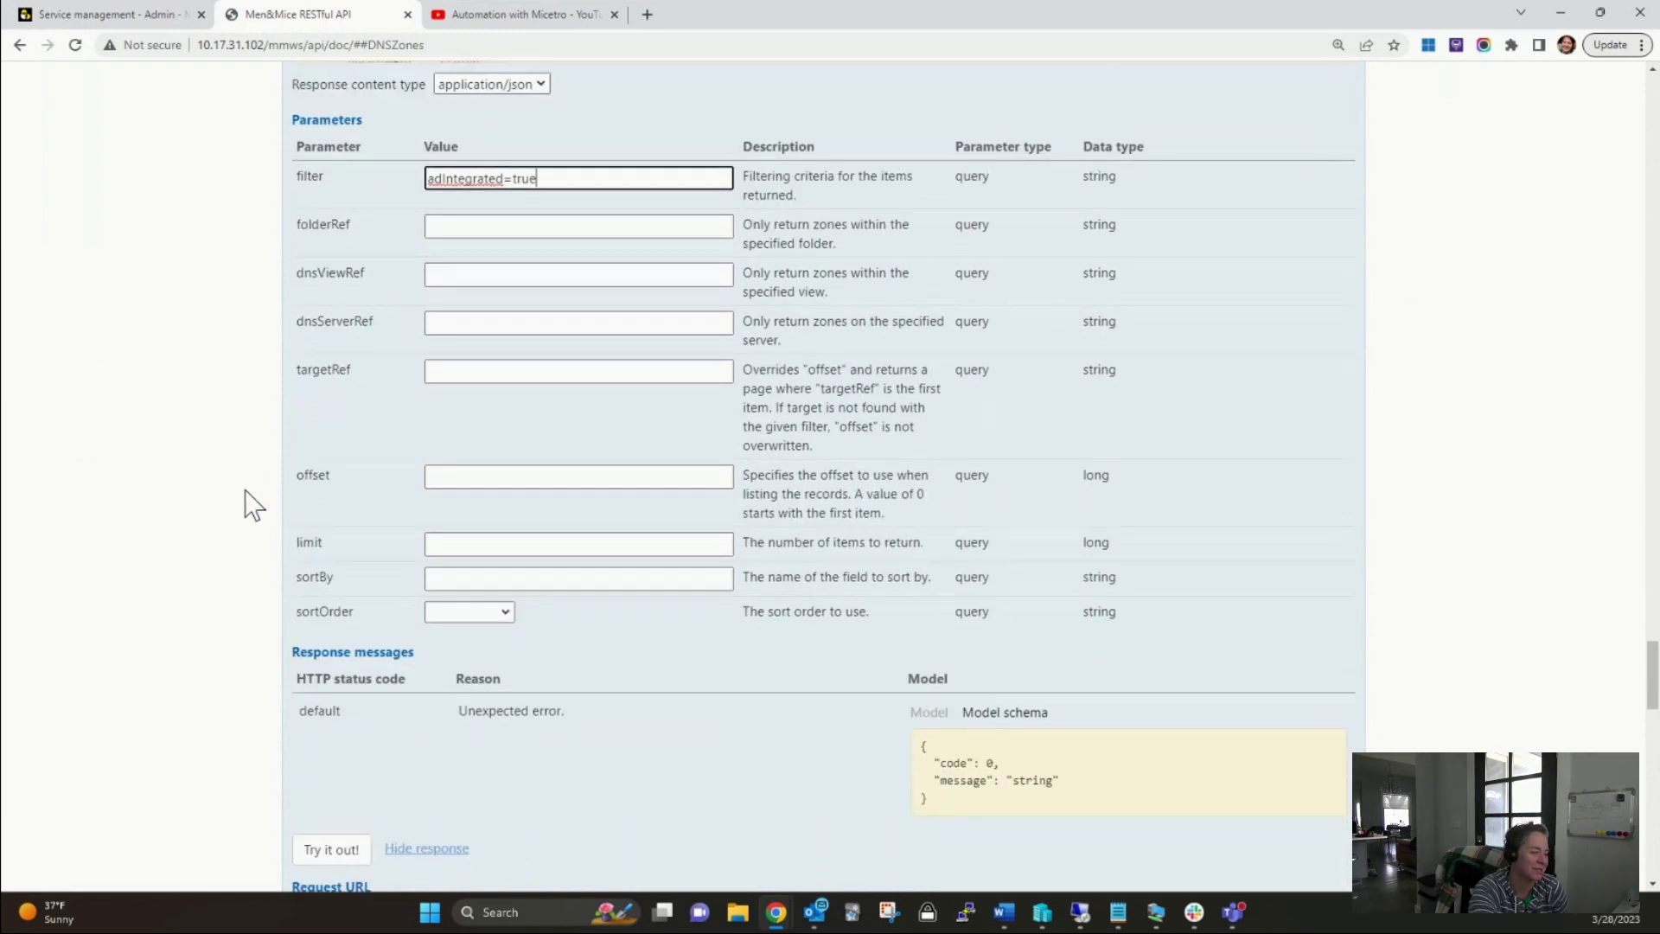
click(316, 743)
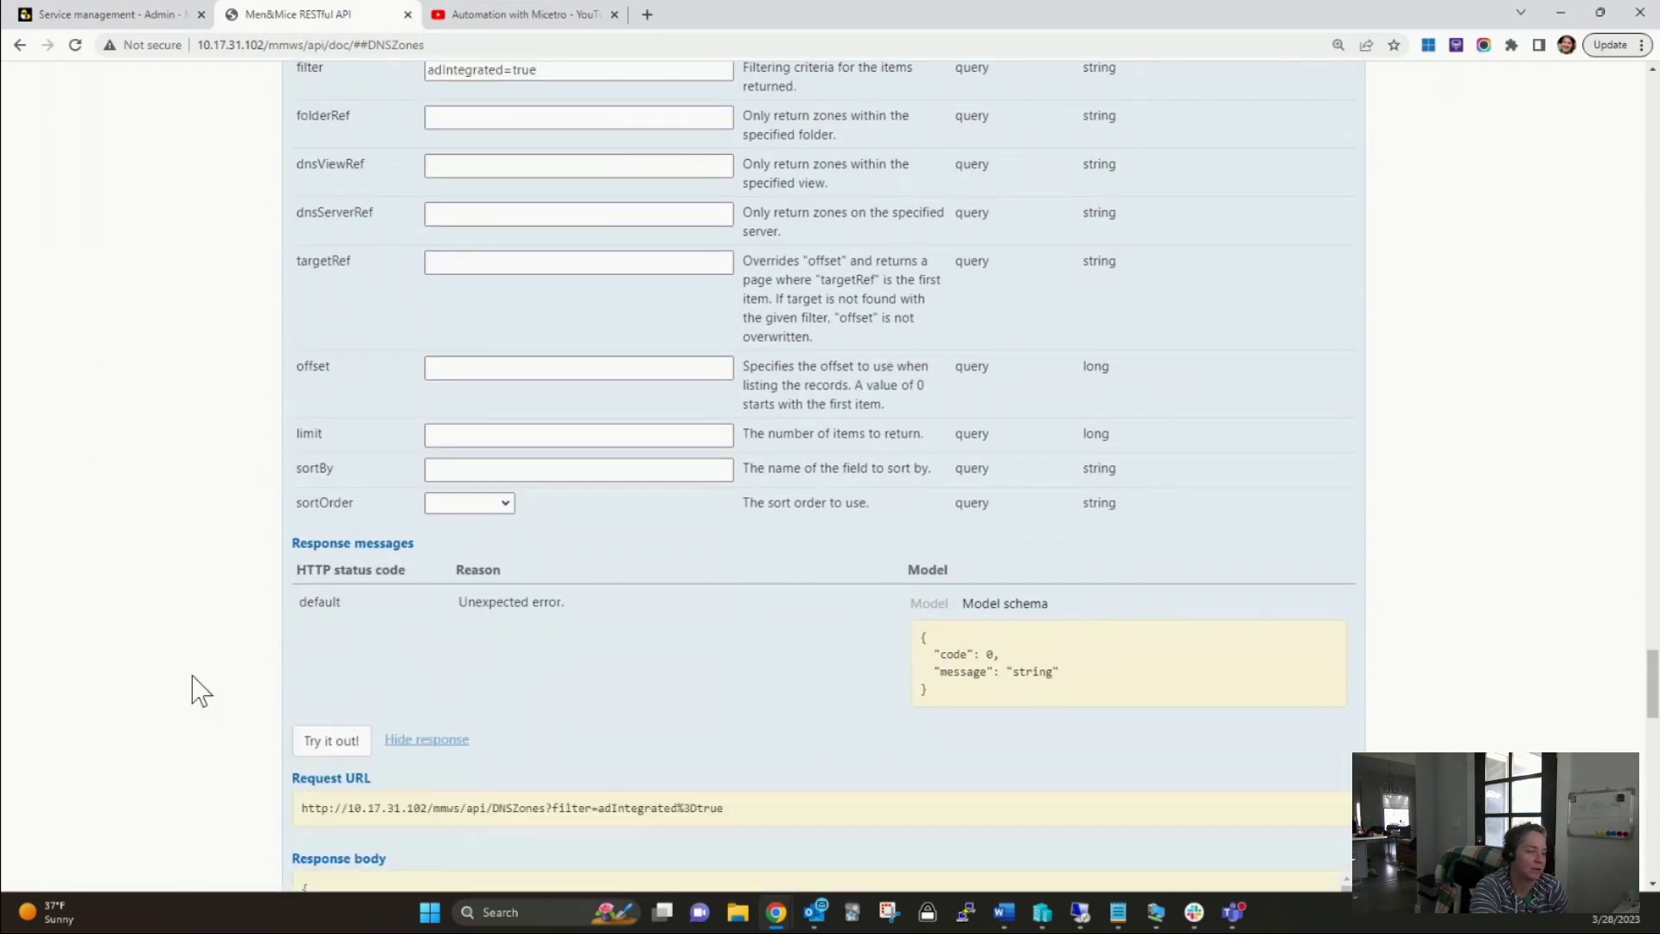
scroll(197, 690, down, 4)
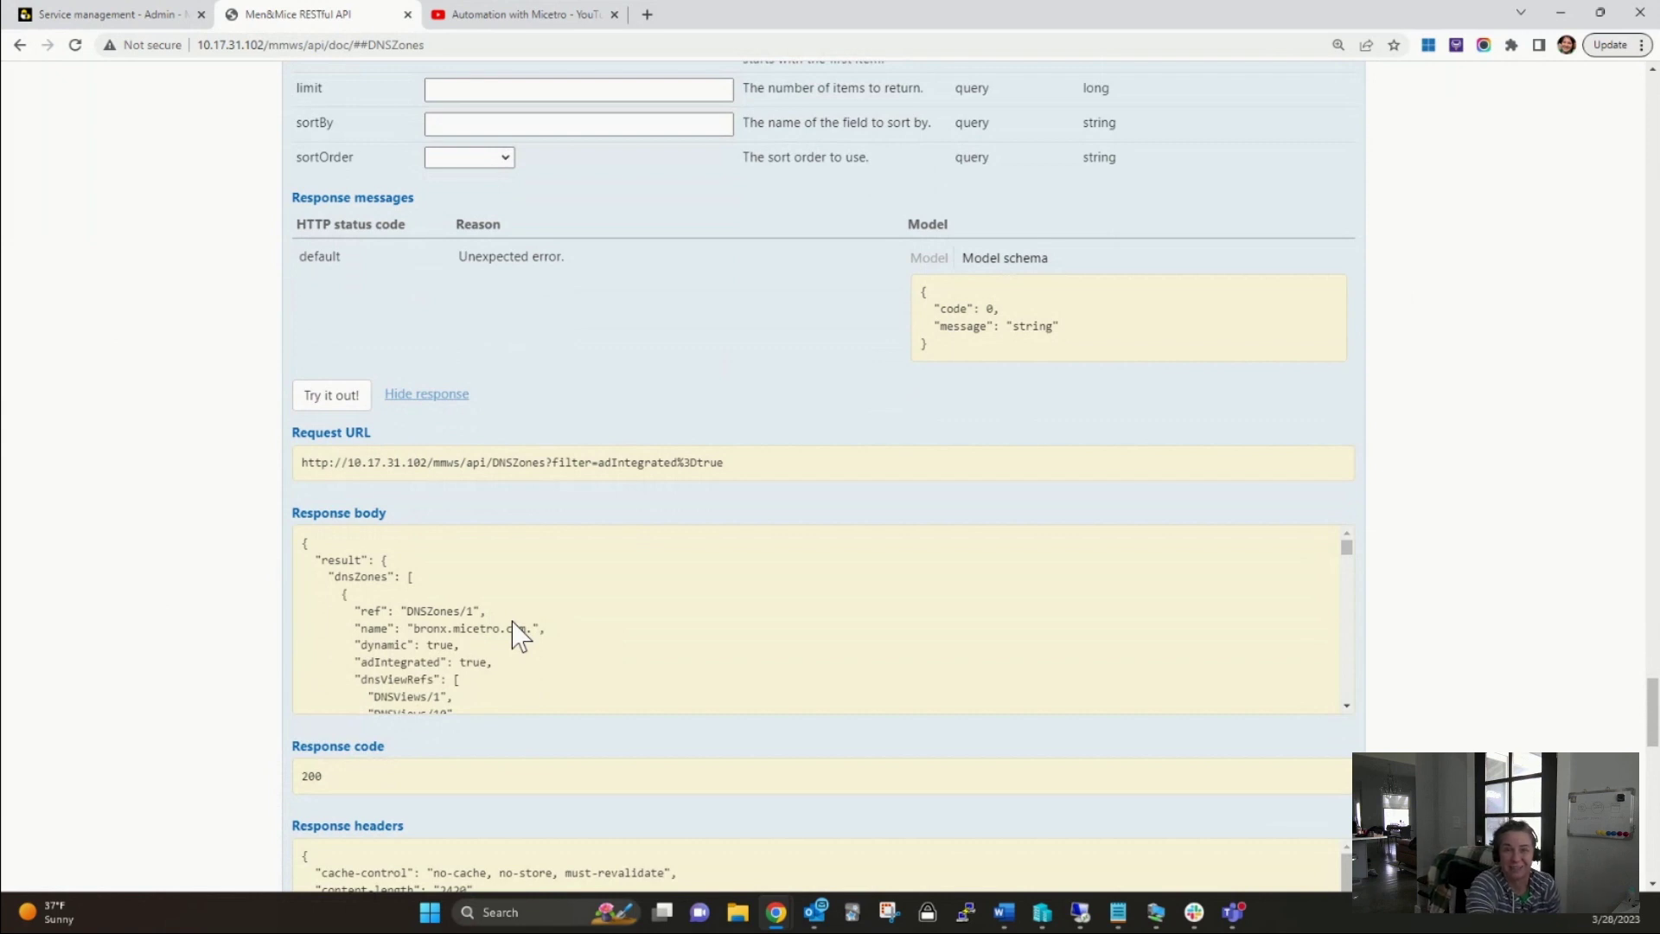
scroll(609, 678, down, 1)
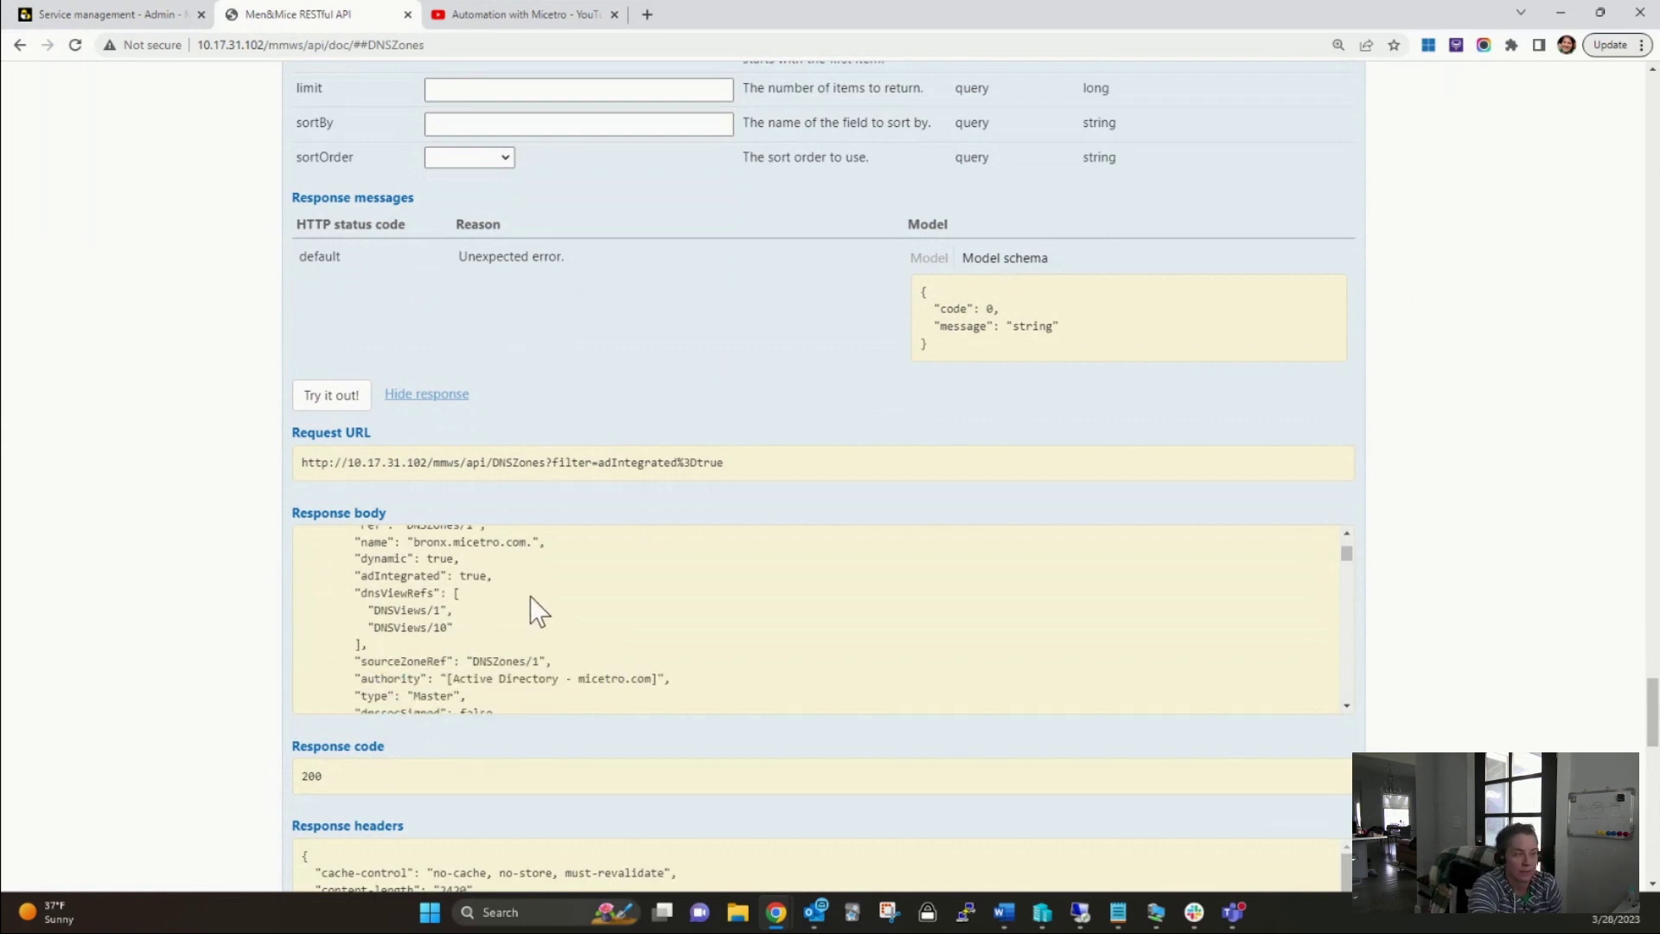
scroll(548, 582, down, 3)
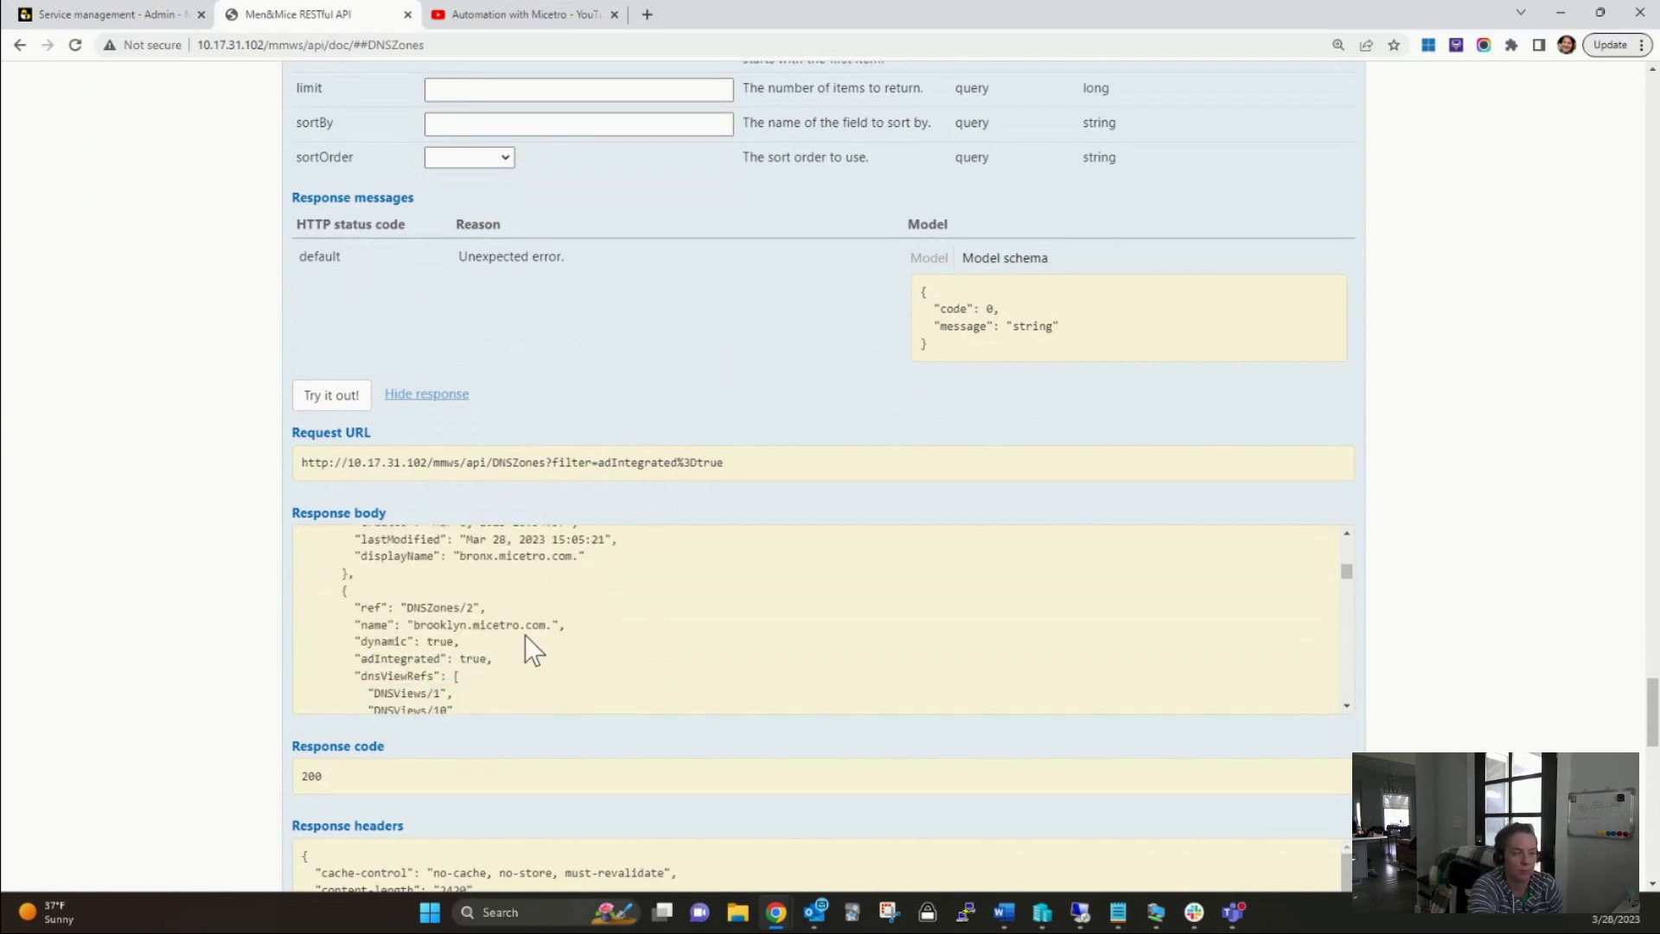
scroll(530, 648, down, 3)
scroll(530, 653, down, 1)
scroll(545, 637, up, 2)
drag(651, 589, 422, 606)
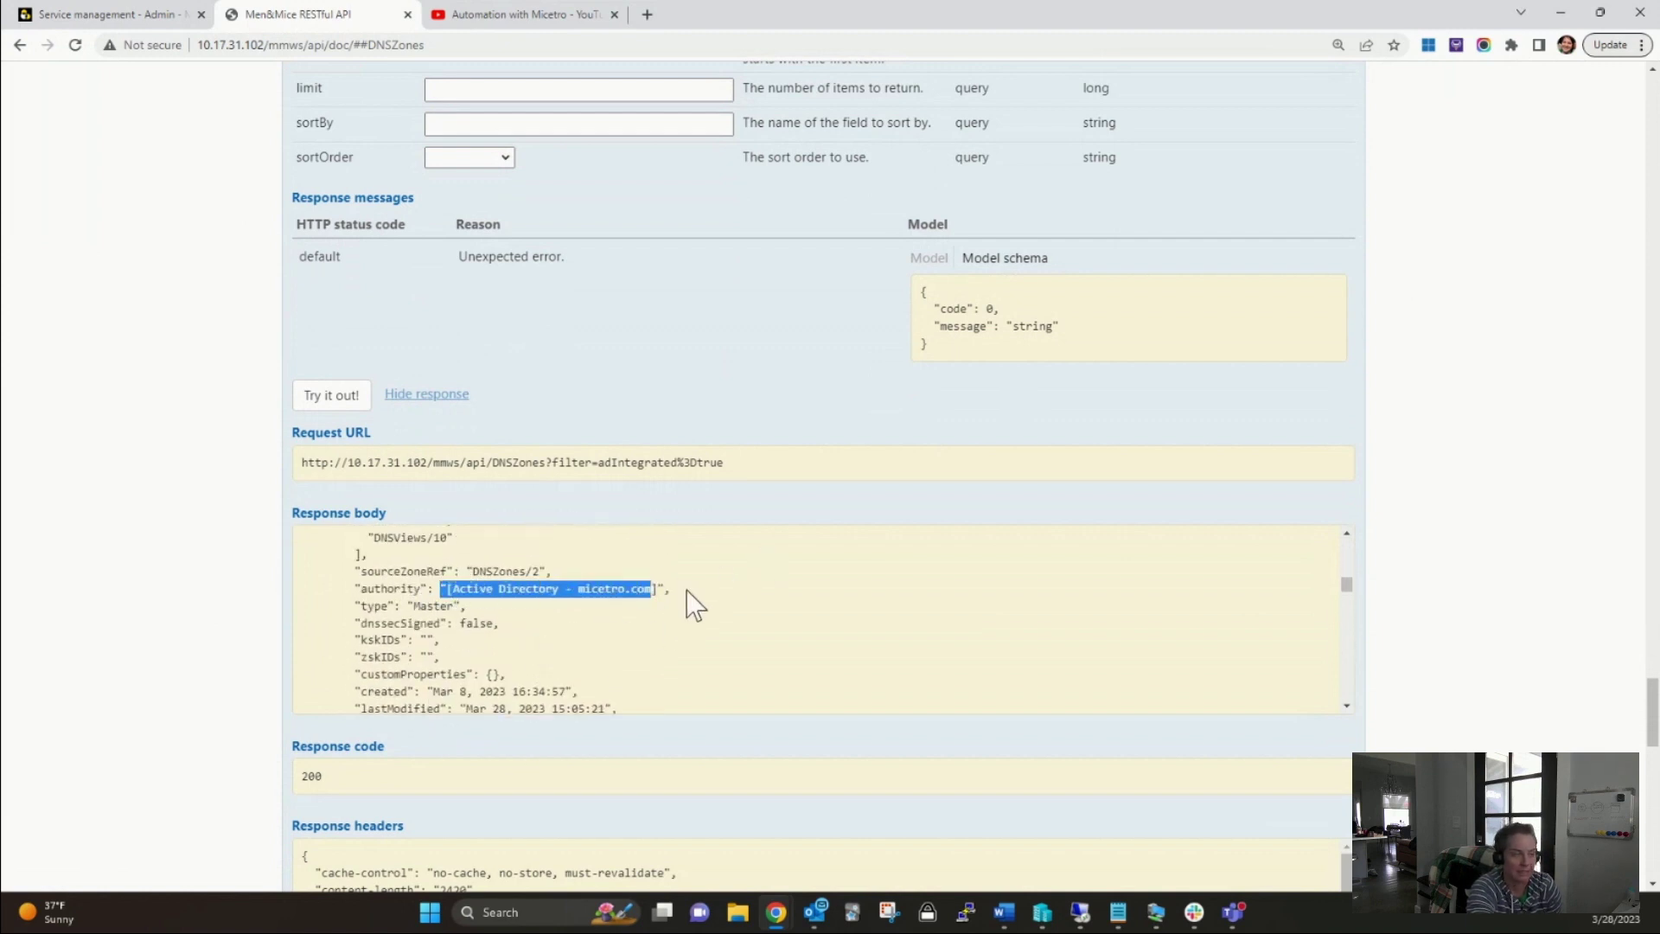
- In Service management DNS, select bronx.micetro.com and list AD Integrated zones, then return to the API docs
click(99, 15)
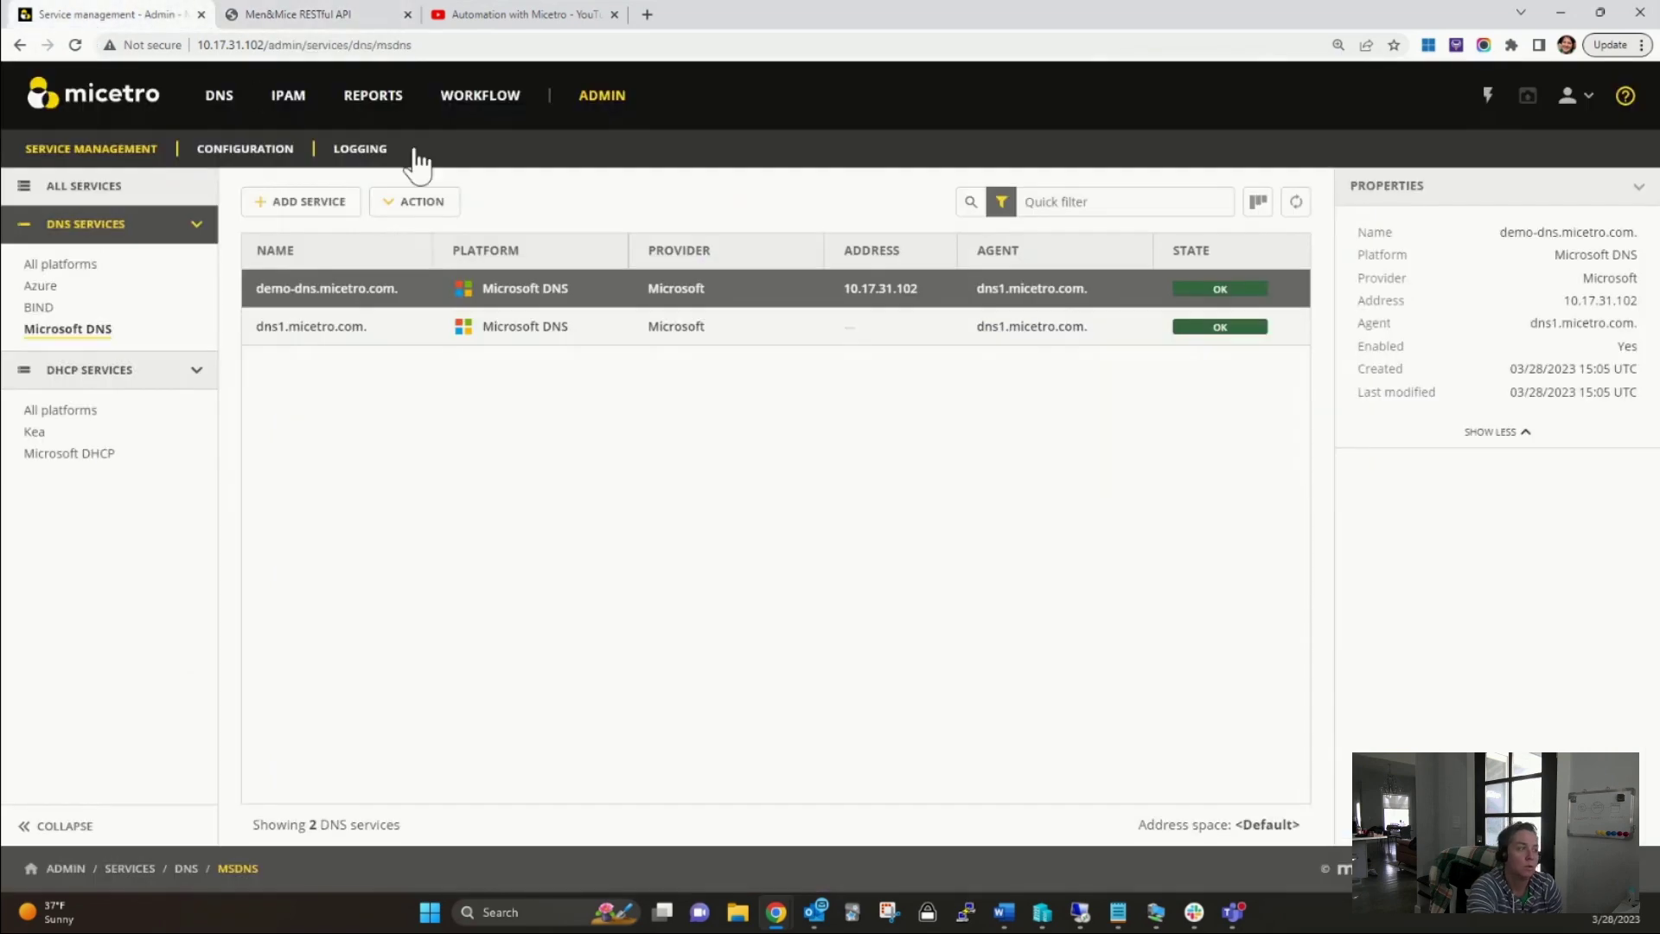
click(221, 95)
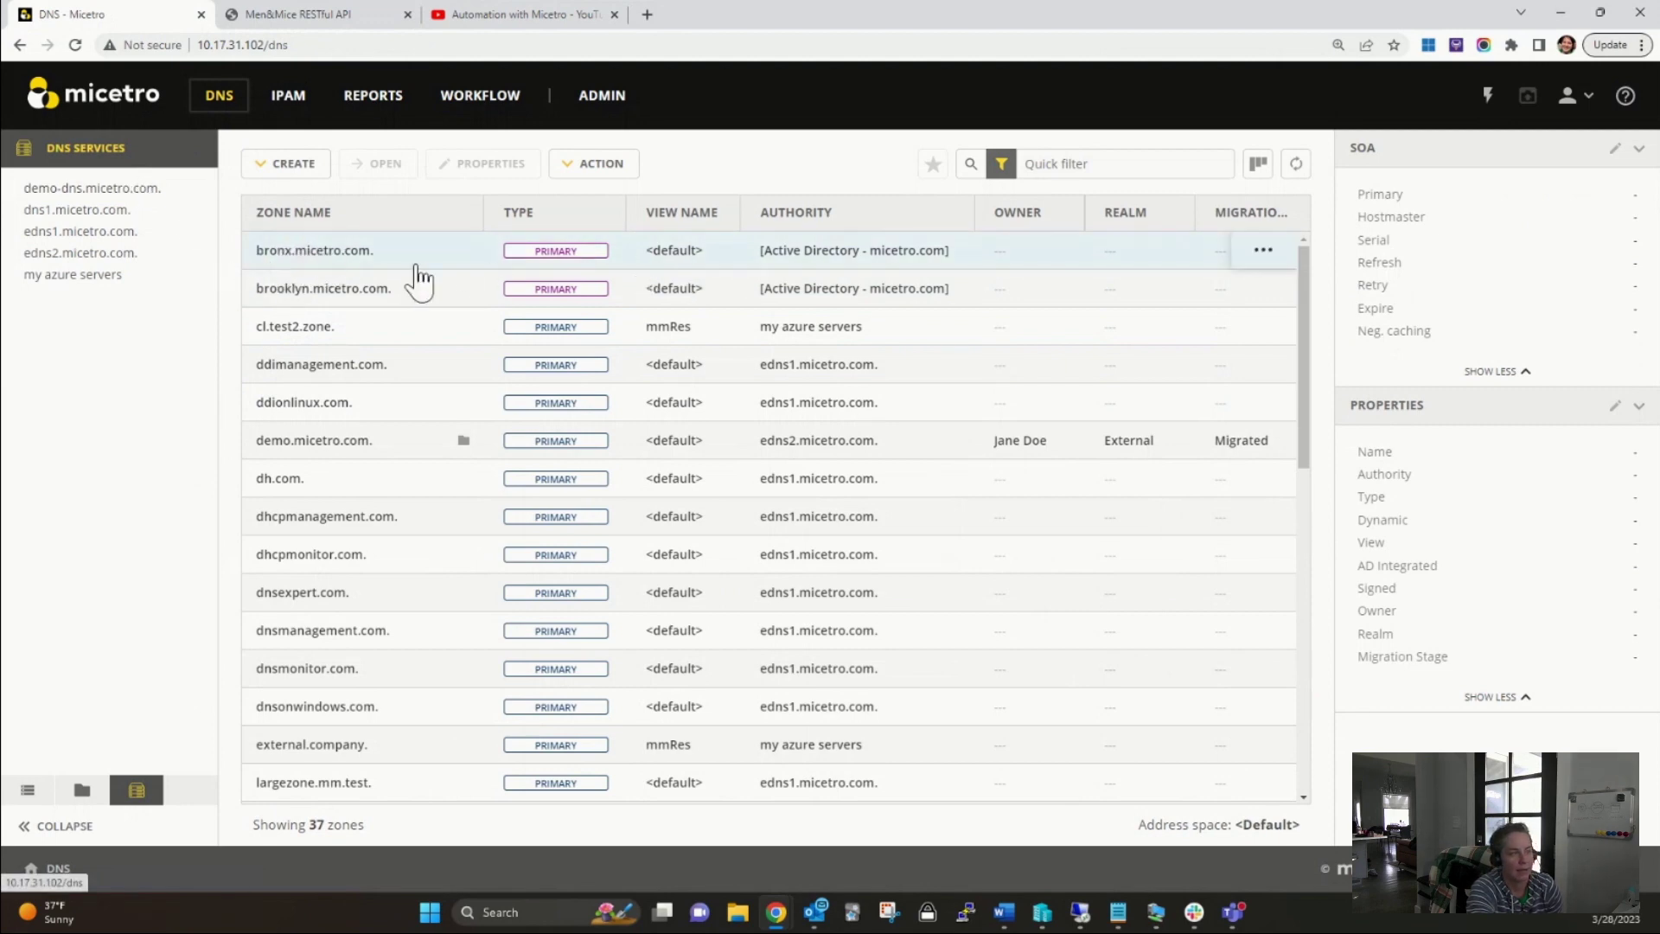
click(545, 258)
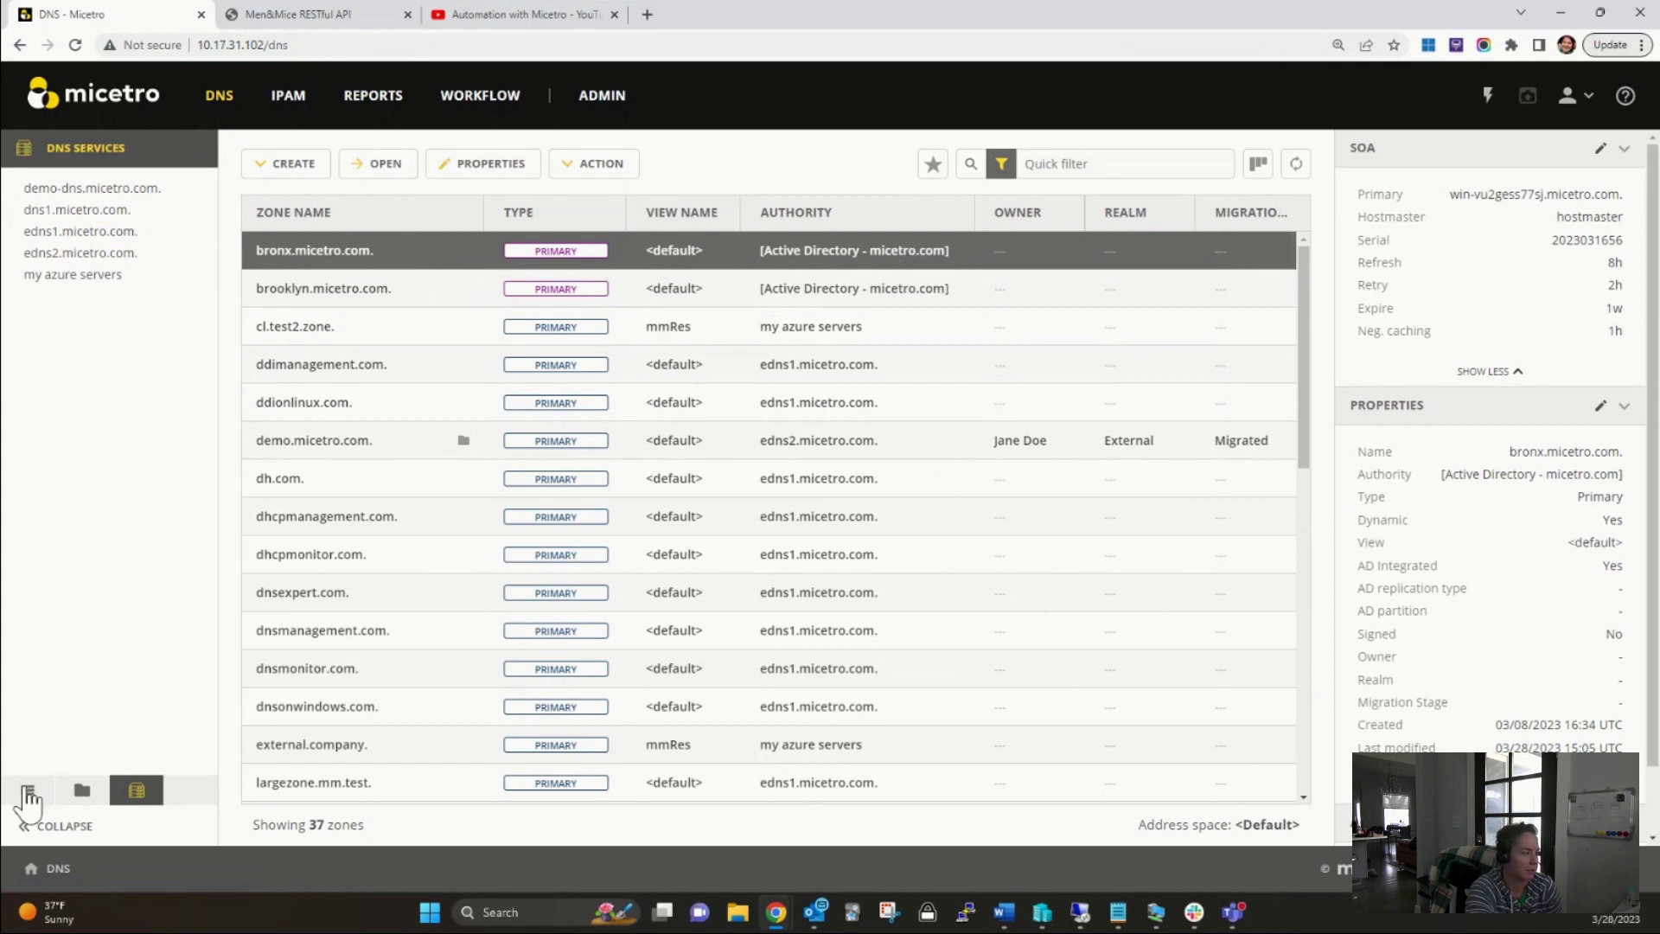
click(28, 792)
click(87, 414)
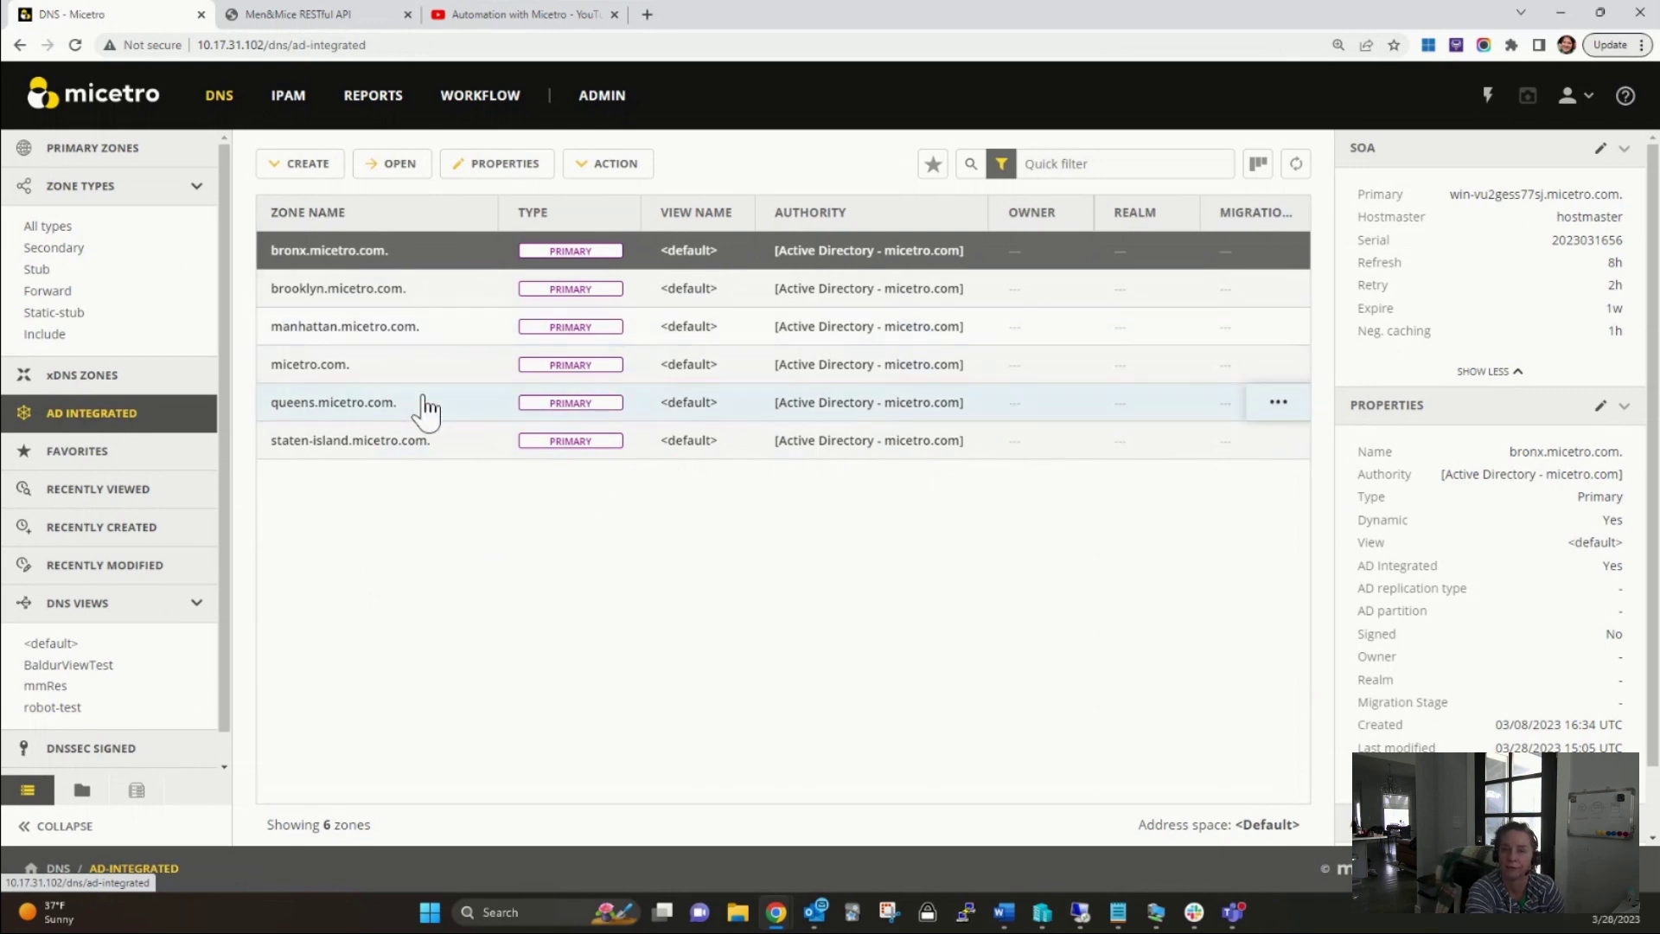
click(343, 18)
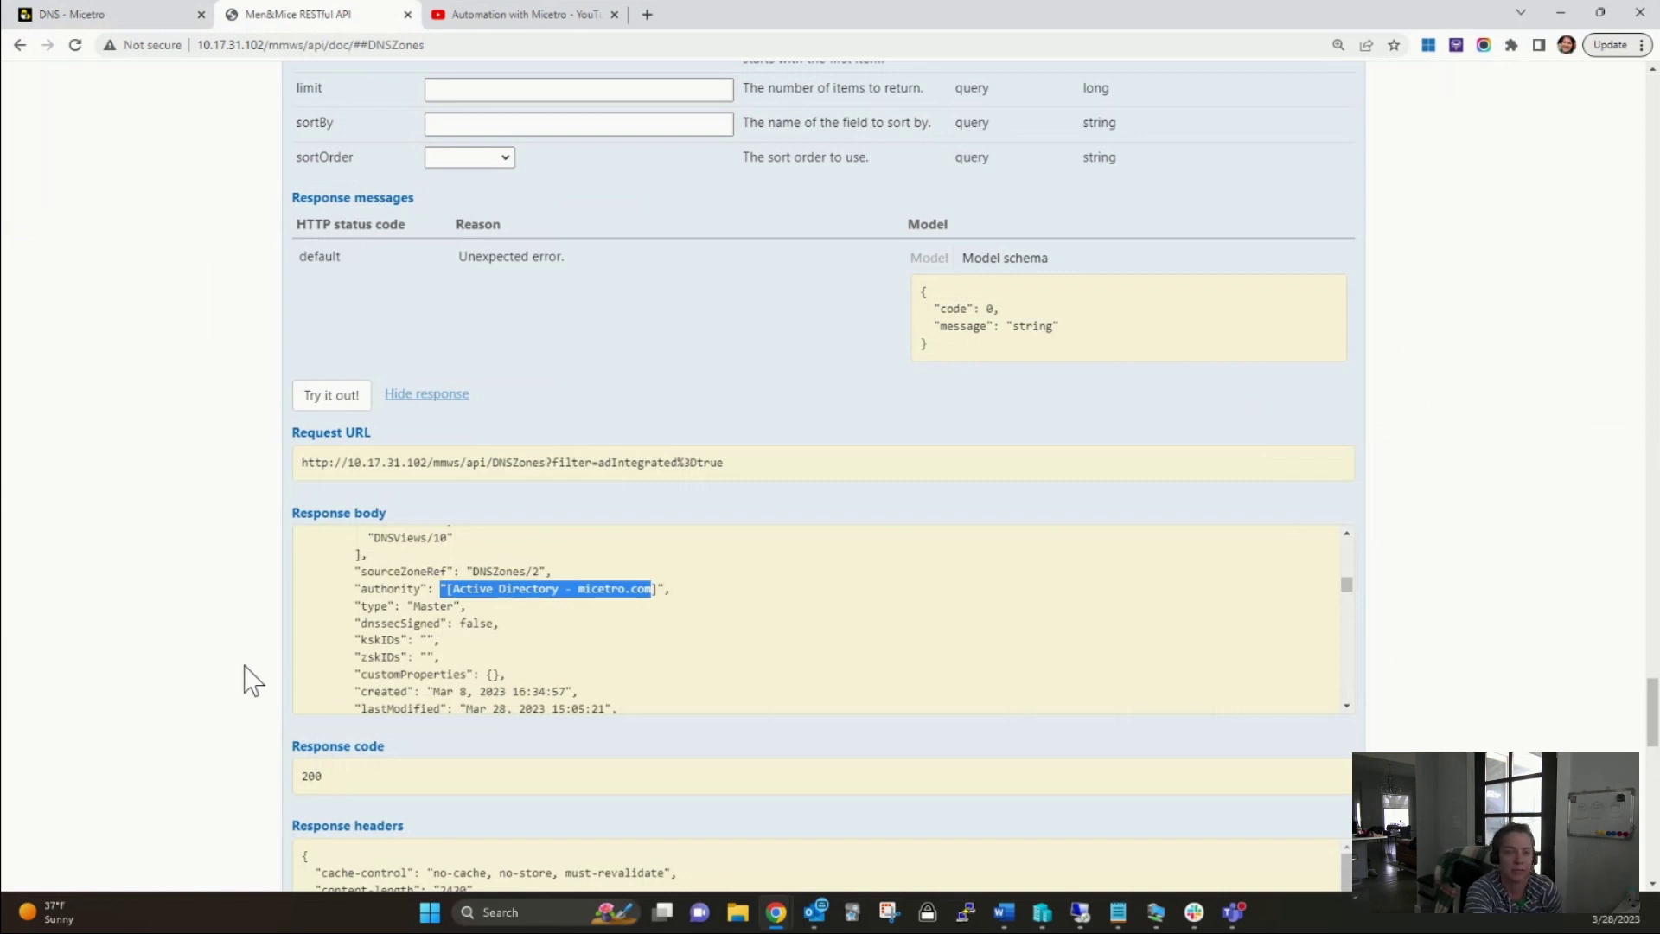
- Scroll up to the POST /DNSRecords operation under DNSRecords
scroll(234, 664, up, 6)
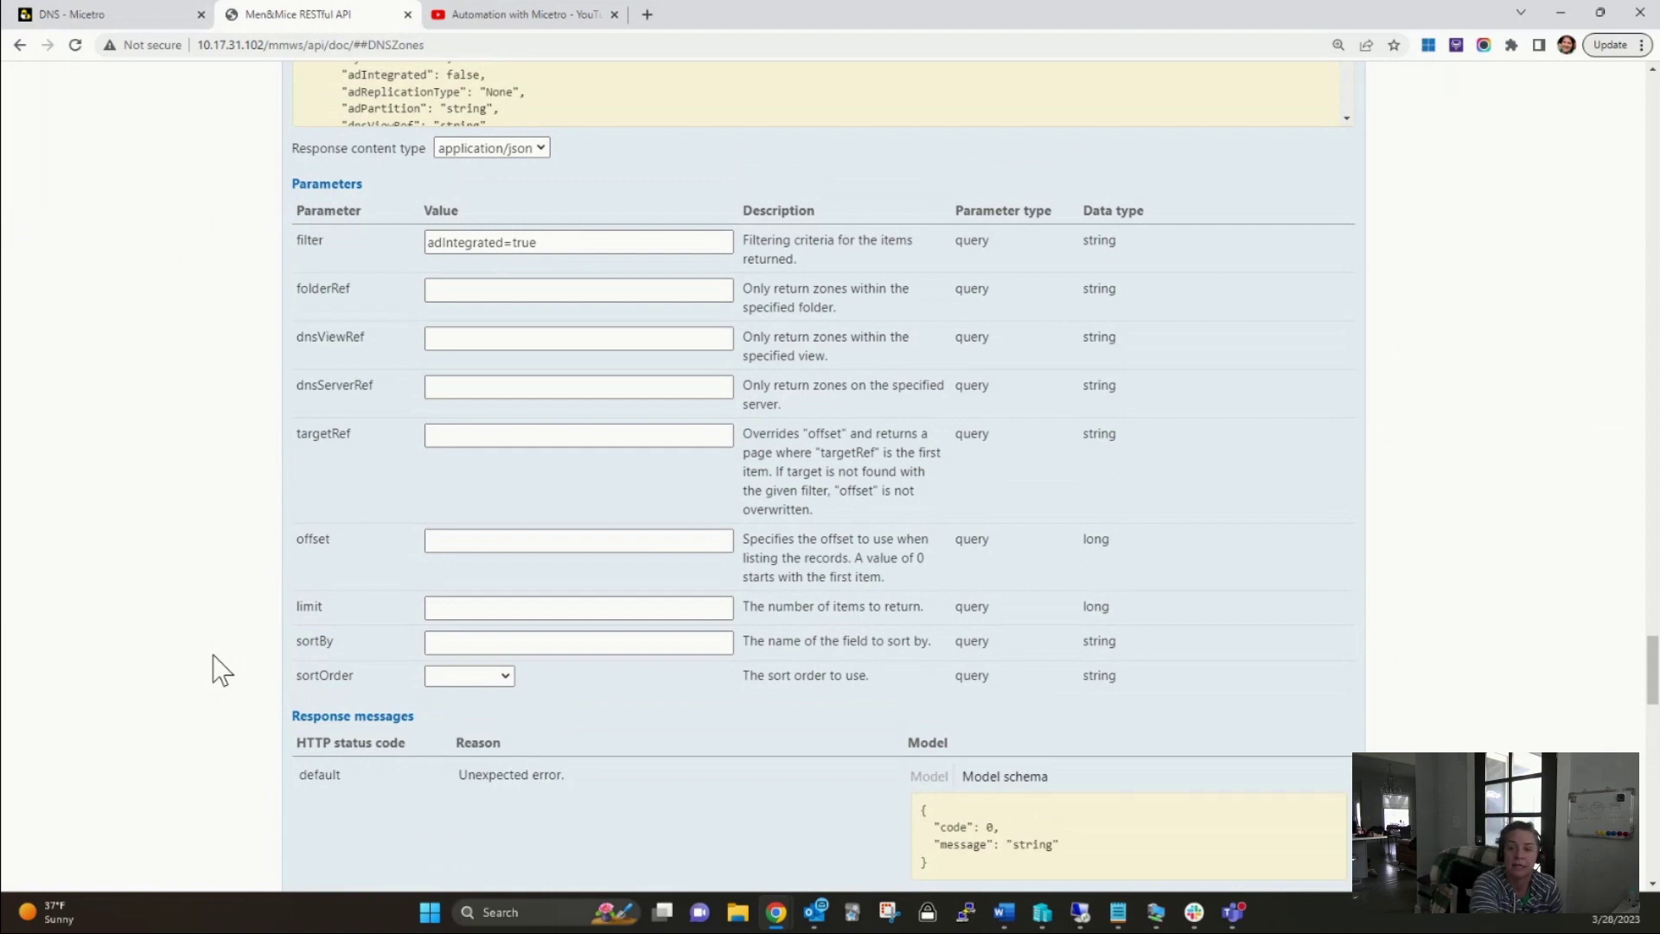
scroll(232, 709, up, 7)
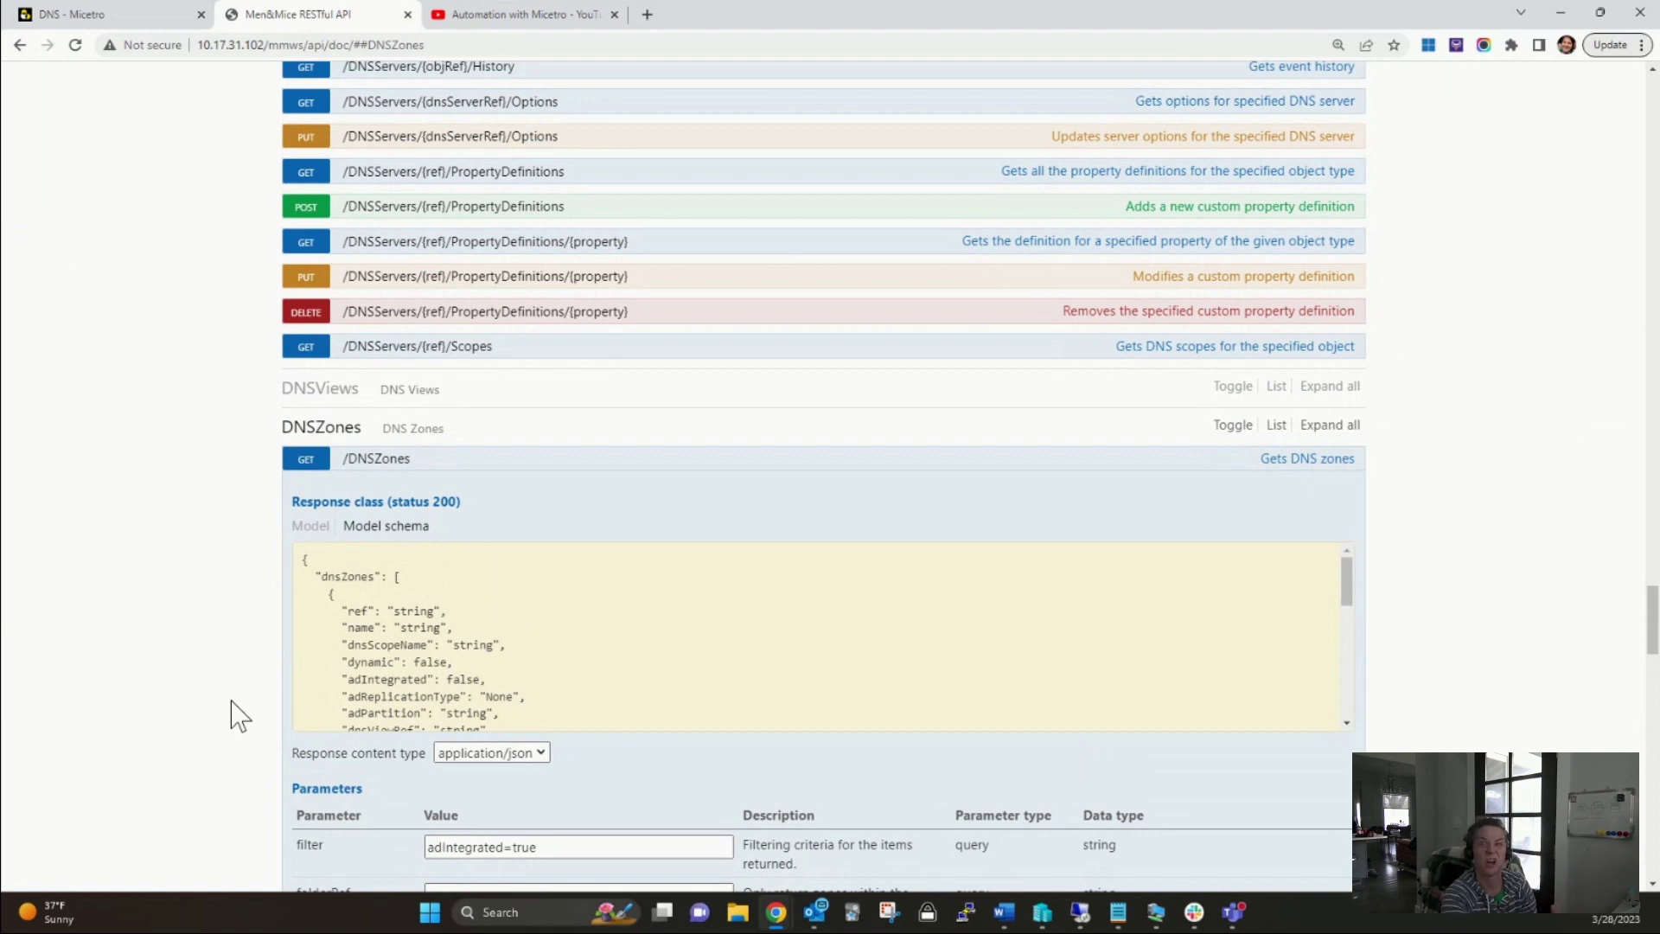
scroll(185, 783, up, 4)
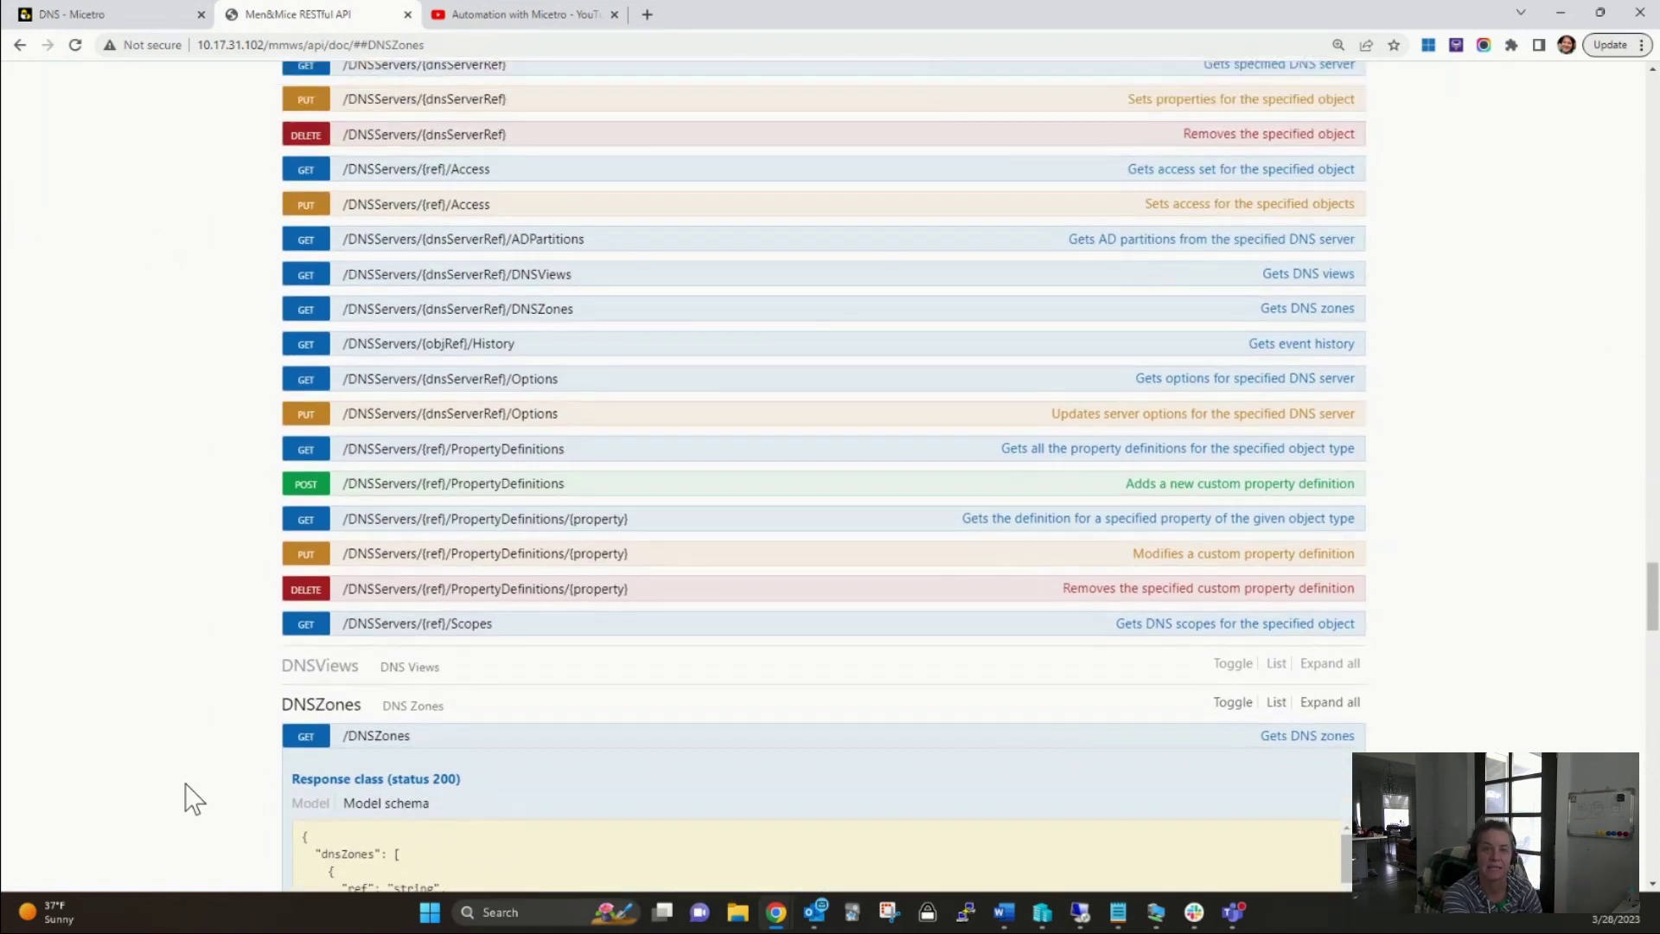
scroll(185, 784, up, 6)
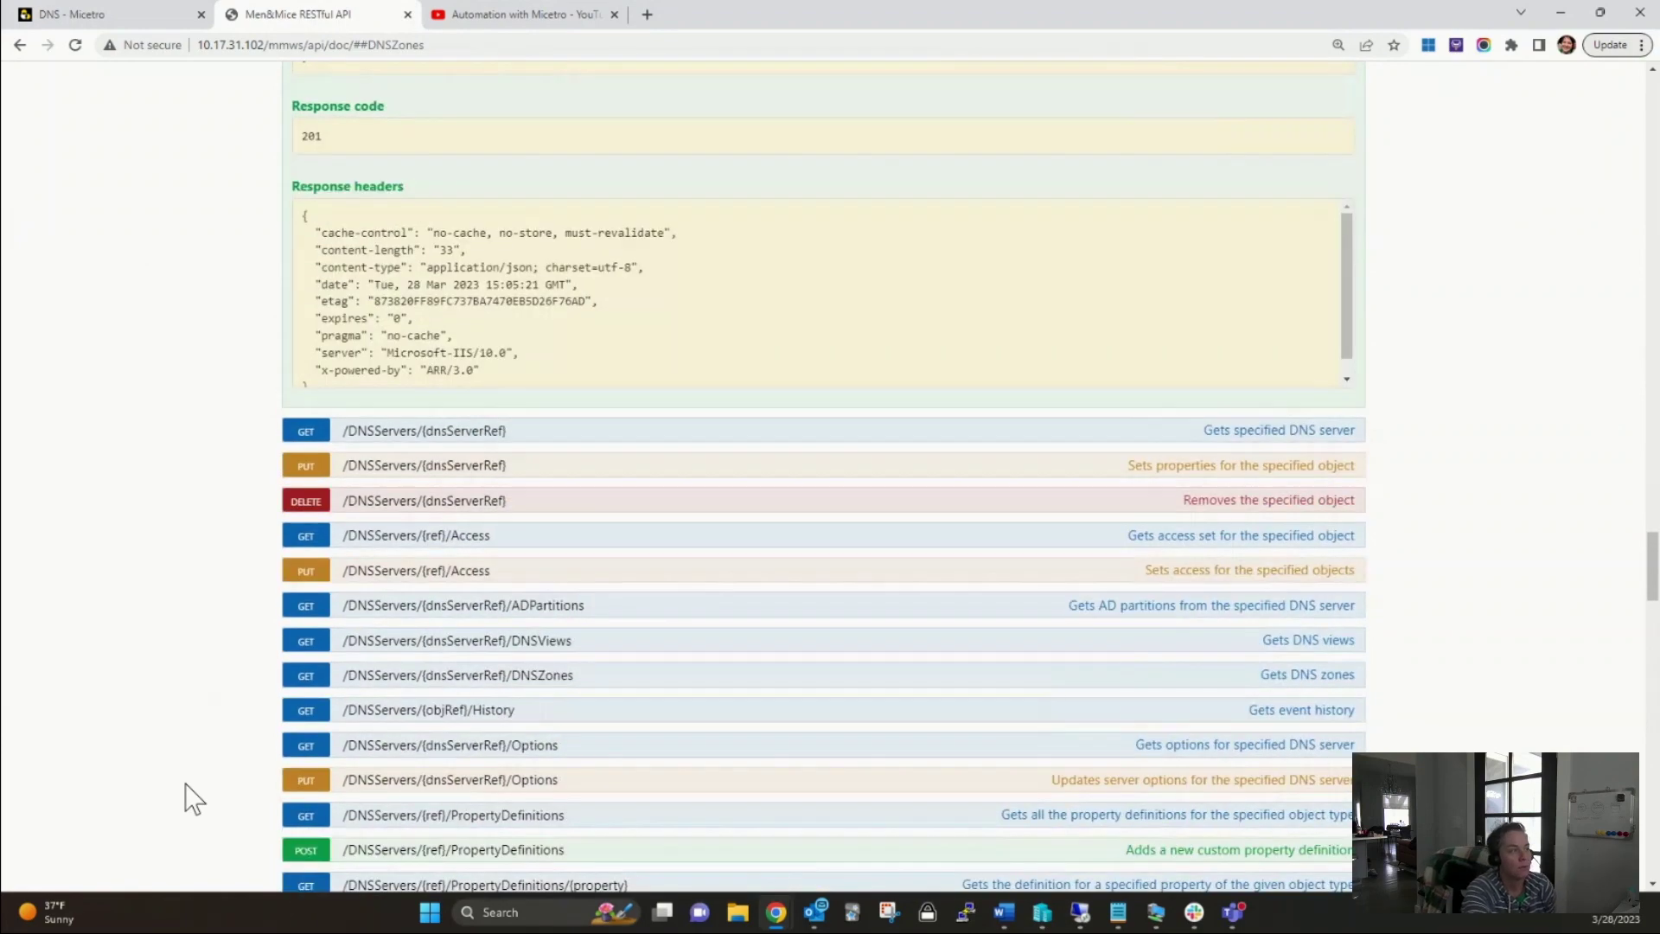
scroll(185, 783, up, 20)
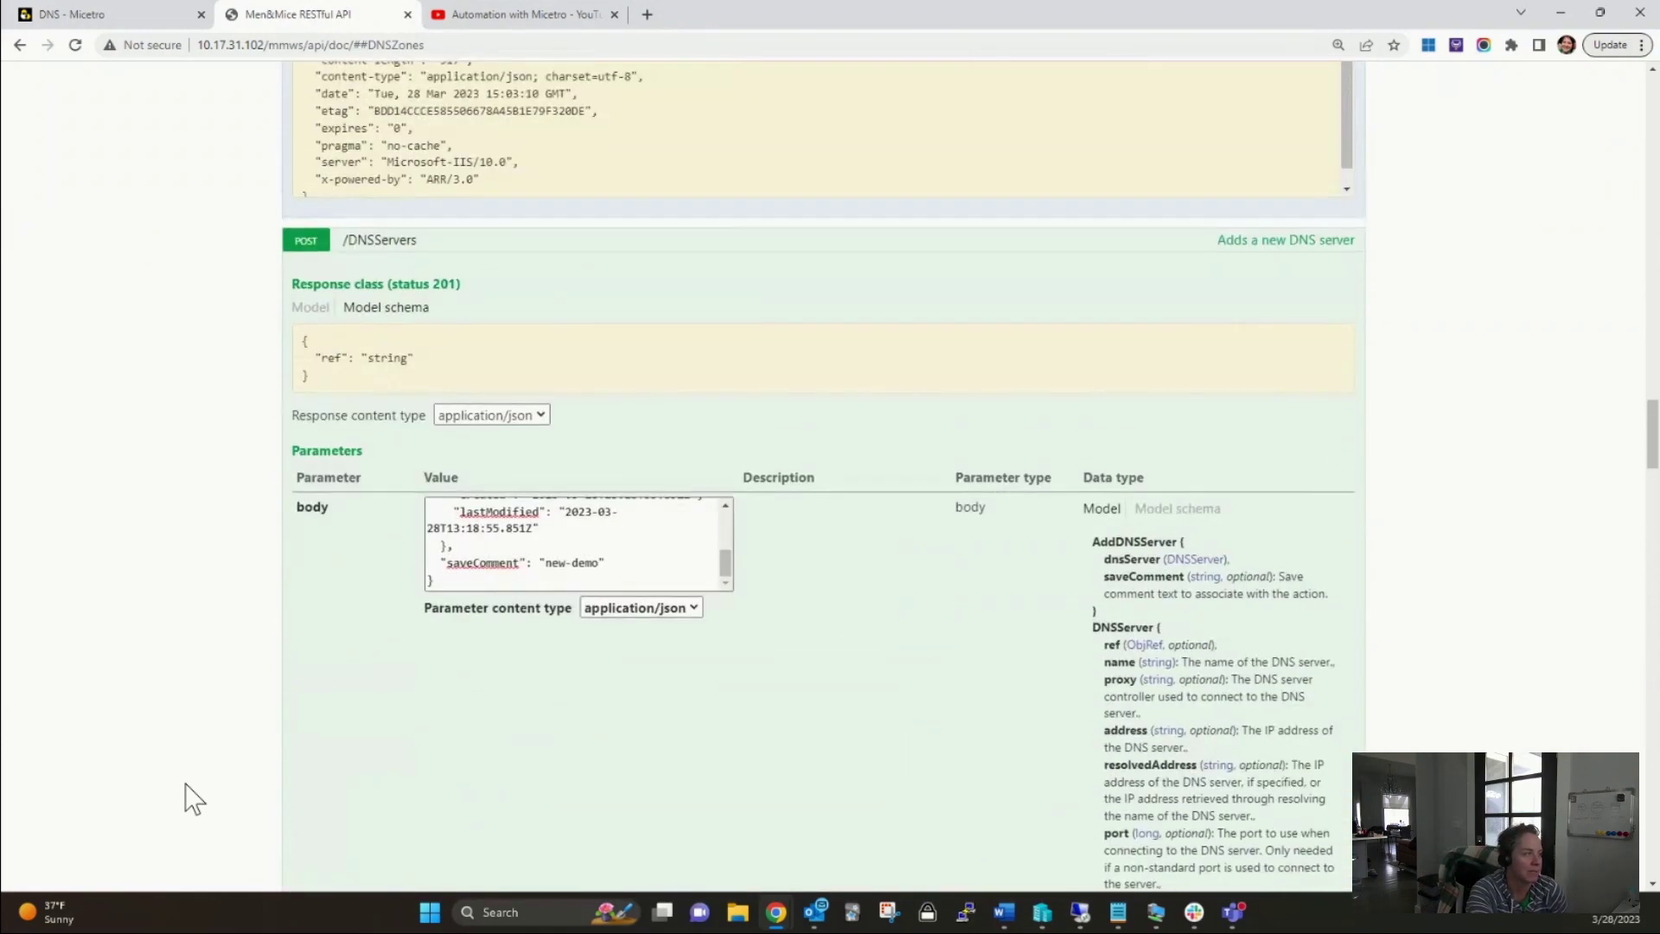
scroll(185, 785, up, 15)
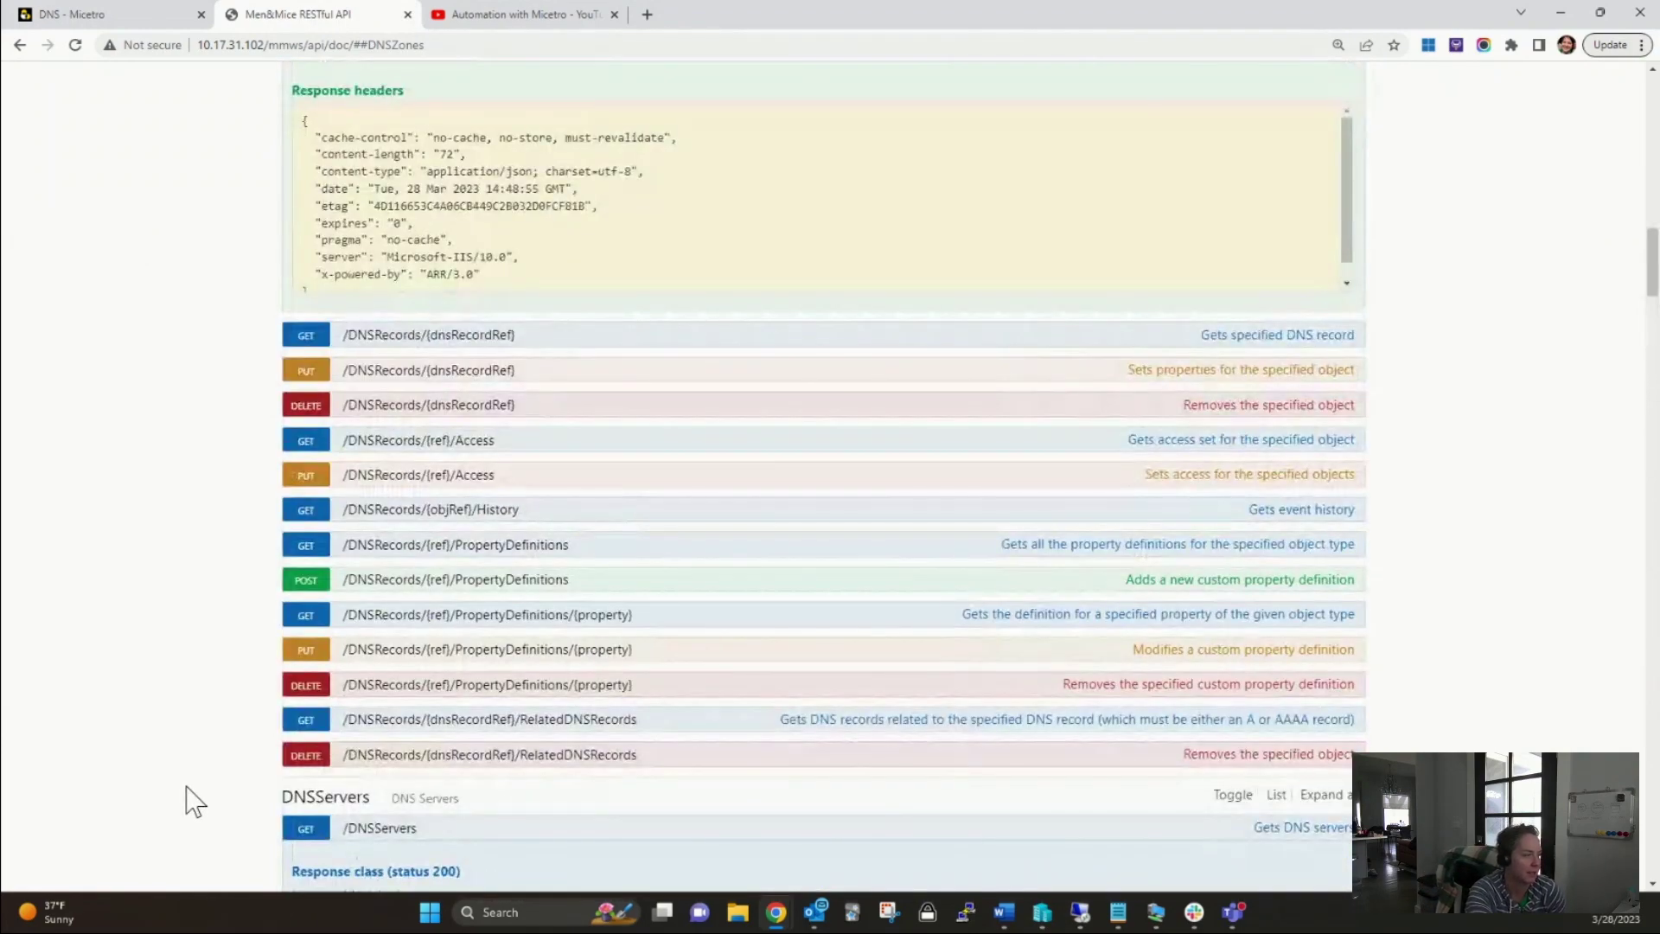
scroll(186, 786, up, 20)
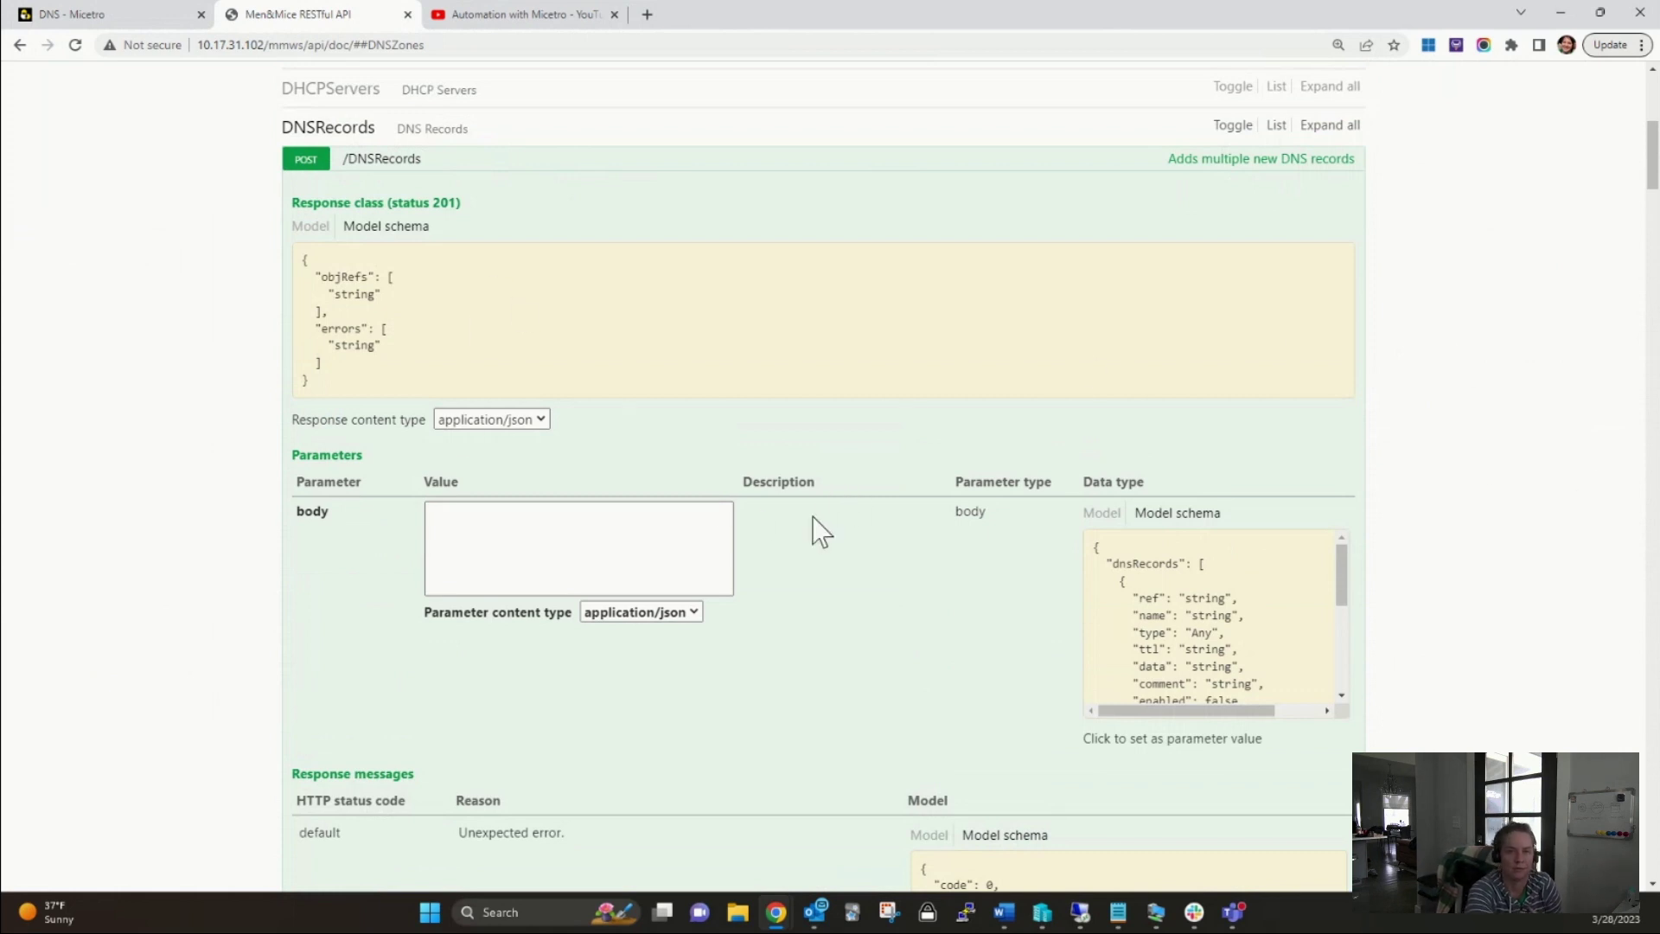
- Load the template JSON into the POST /DNSRecords body, check the field descriptions, then clear it
scroll(819, 532, down, 1)
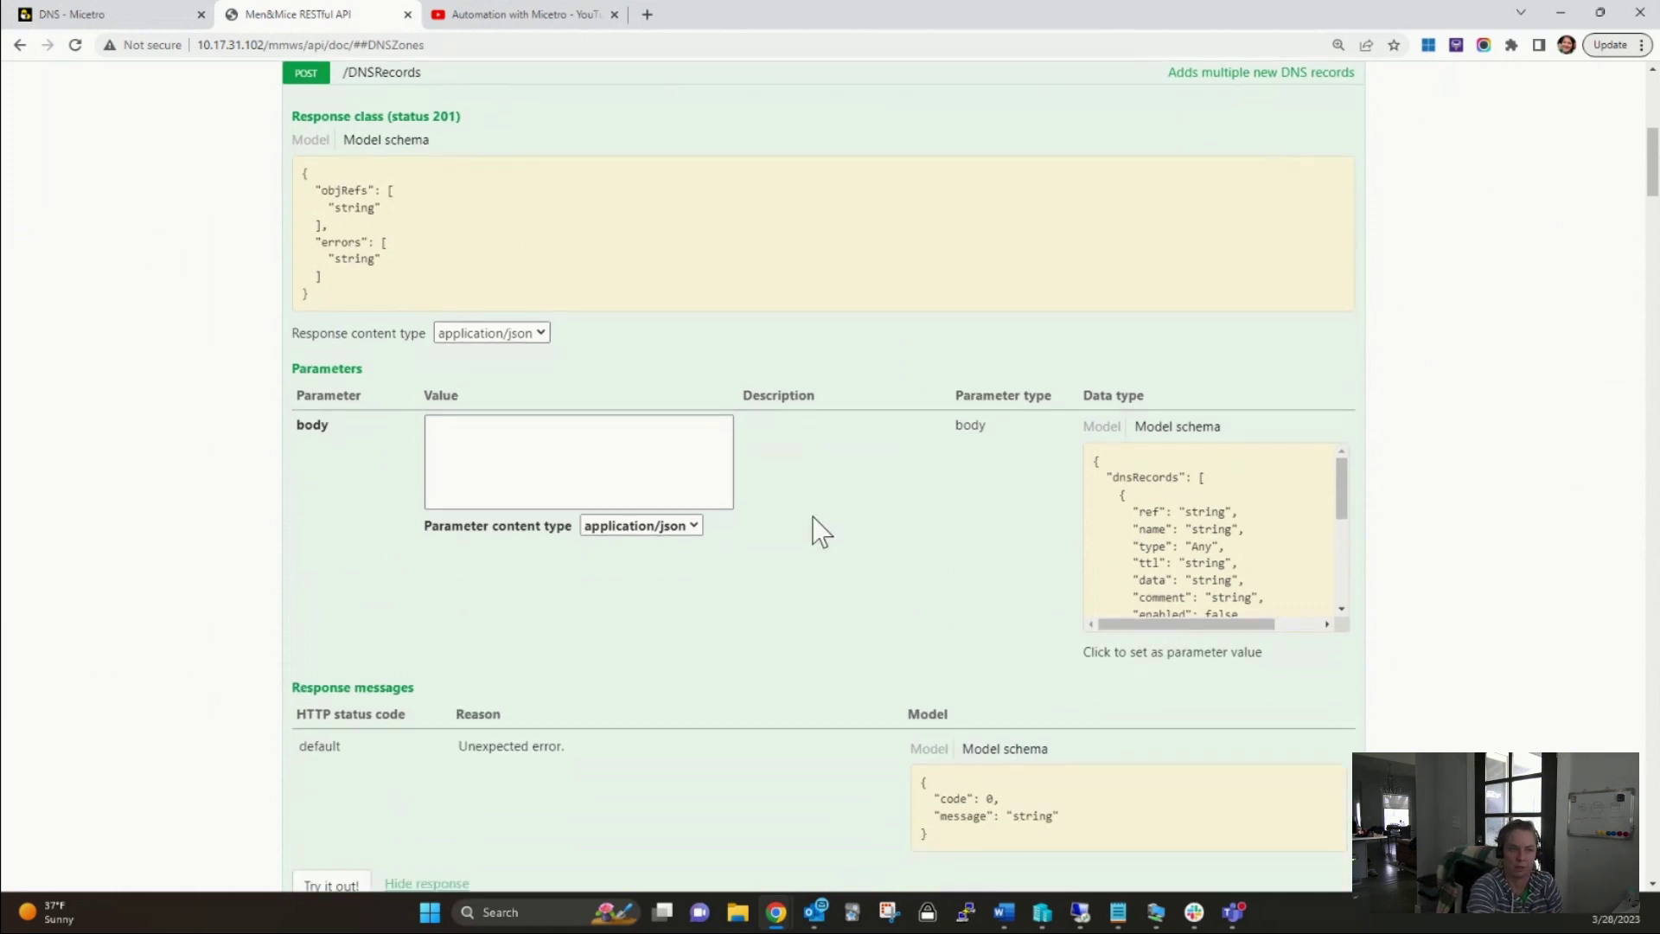
scroll(1264, 553, down, 2)
click(1261, 556)
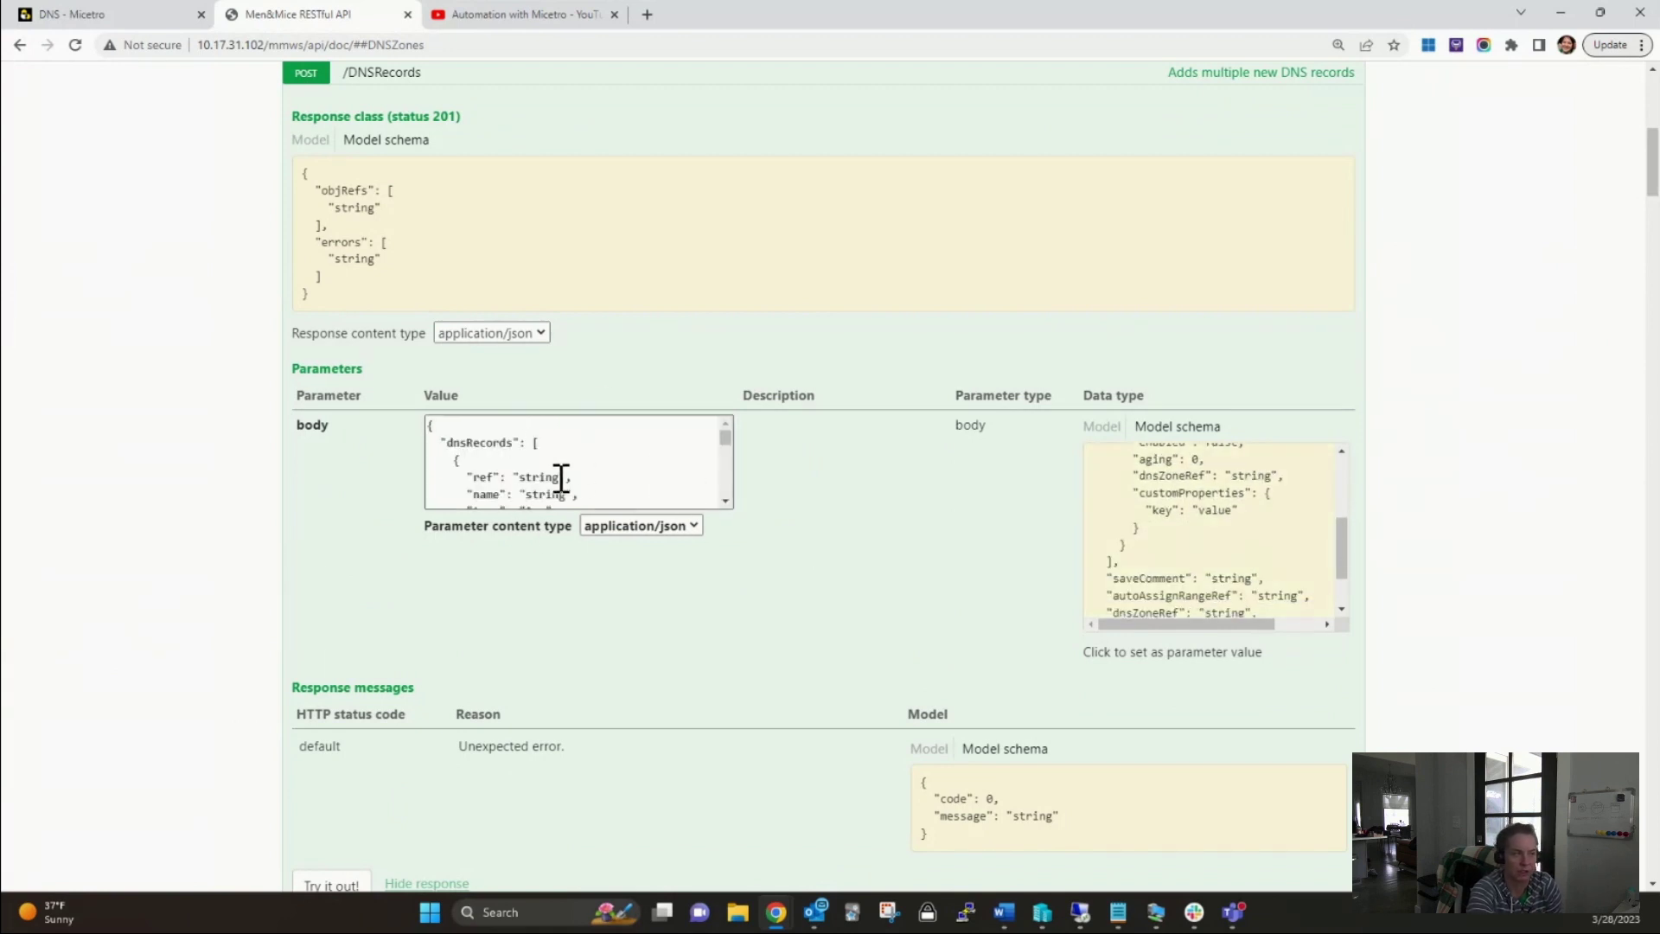
click(1101, 427)
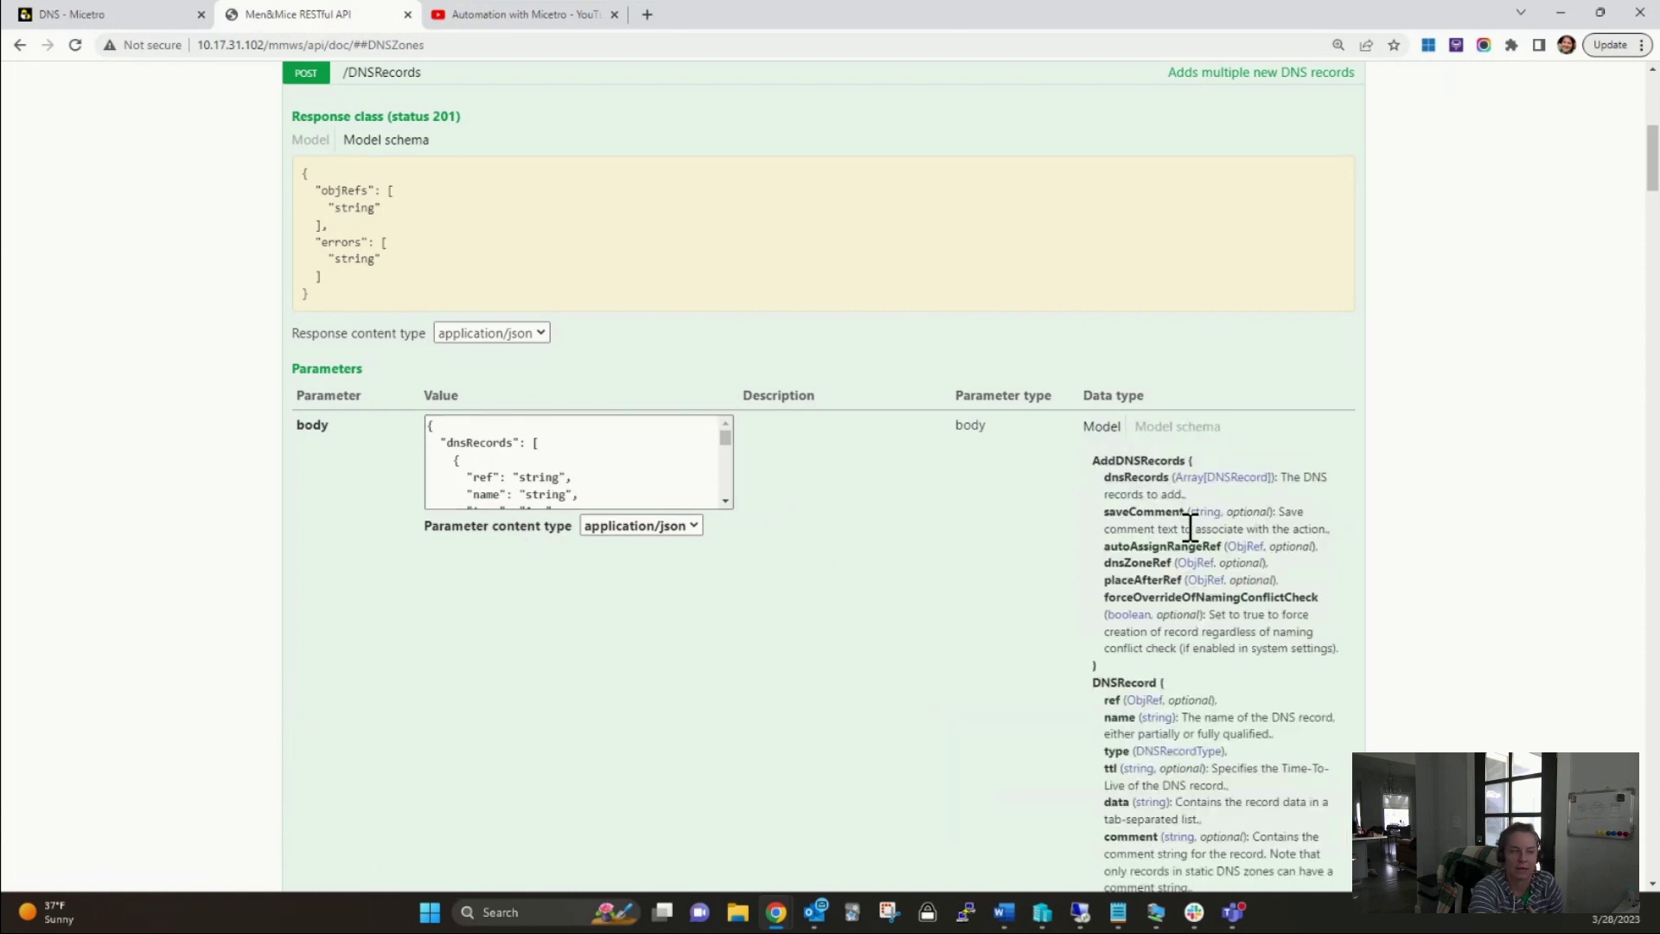
scroll(1189, 543, down, 2)
scroll(1186, 529, up, 1)
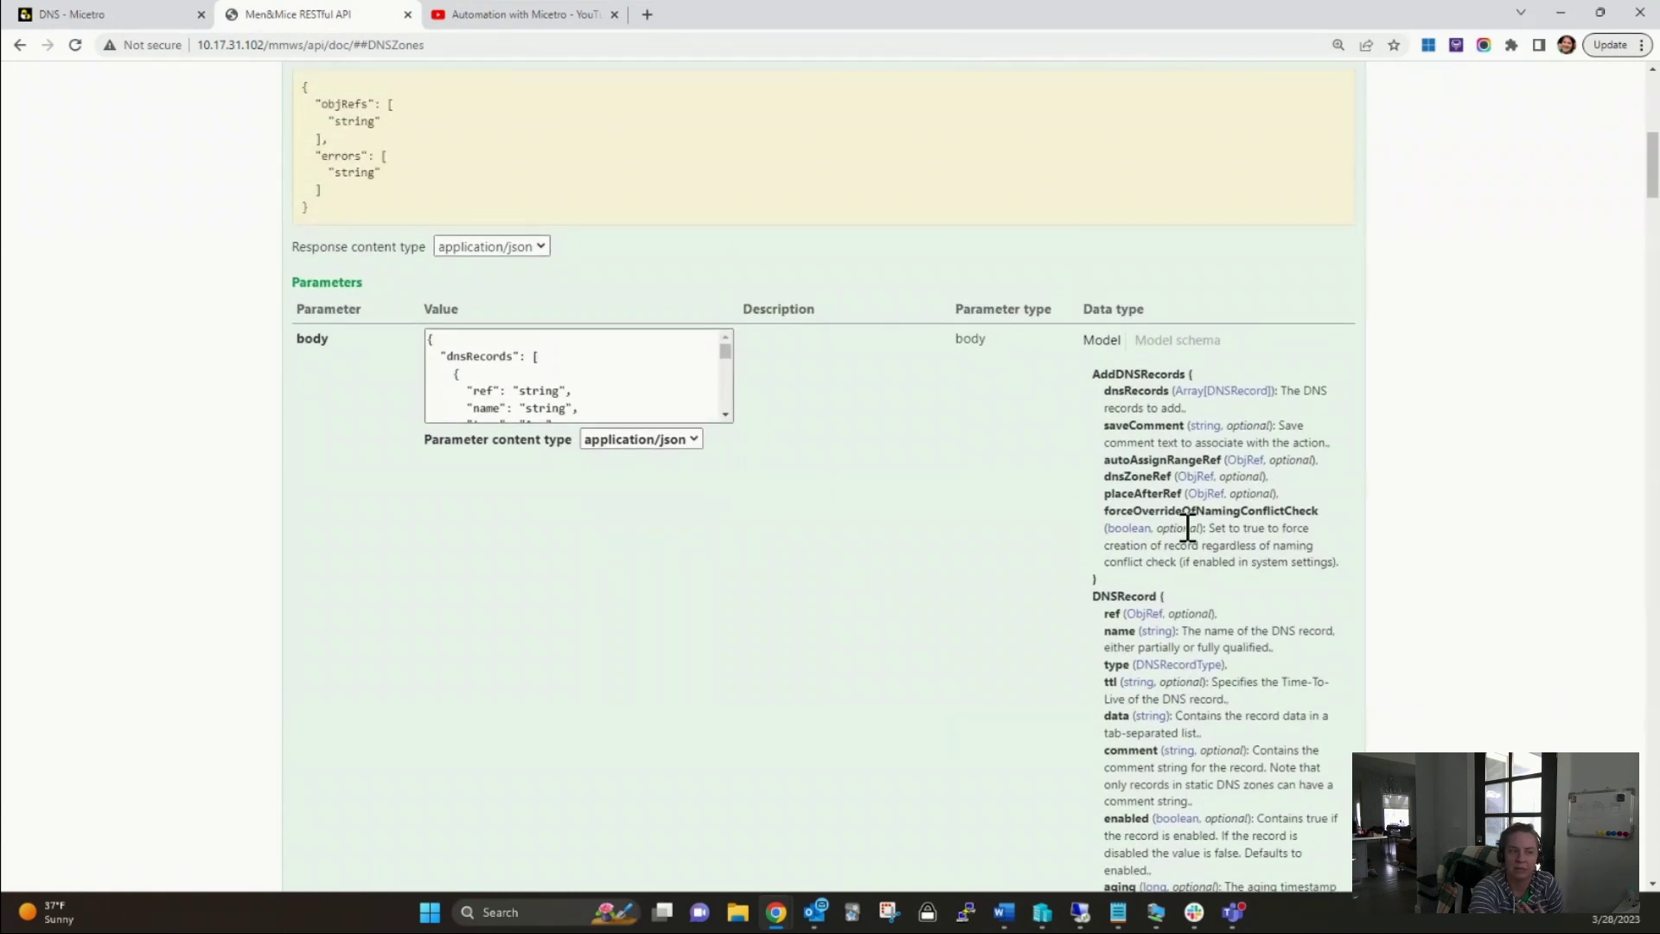
drag(430, 340, 598, 474)
key(BackSpace)
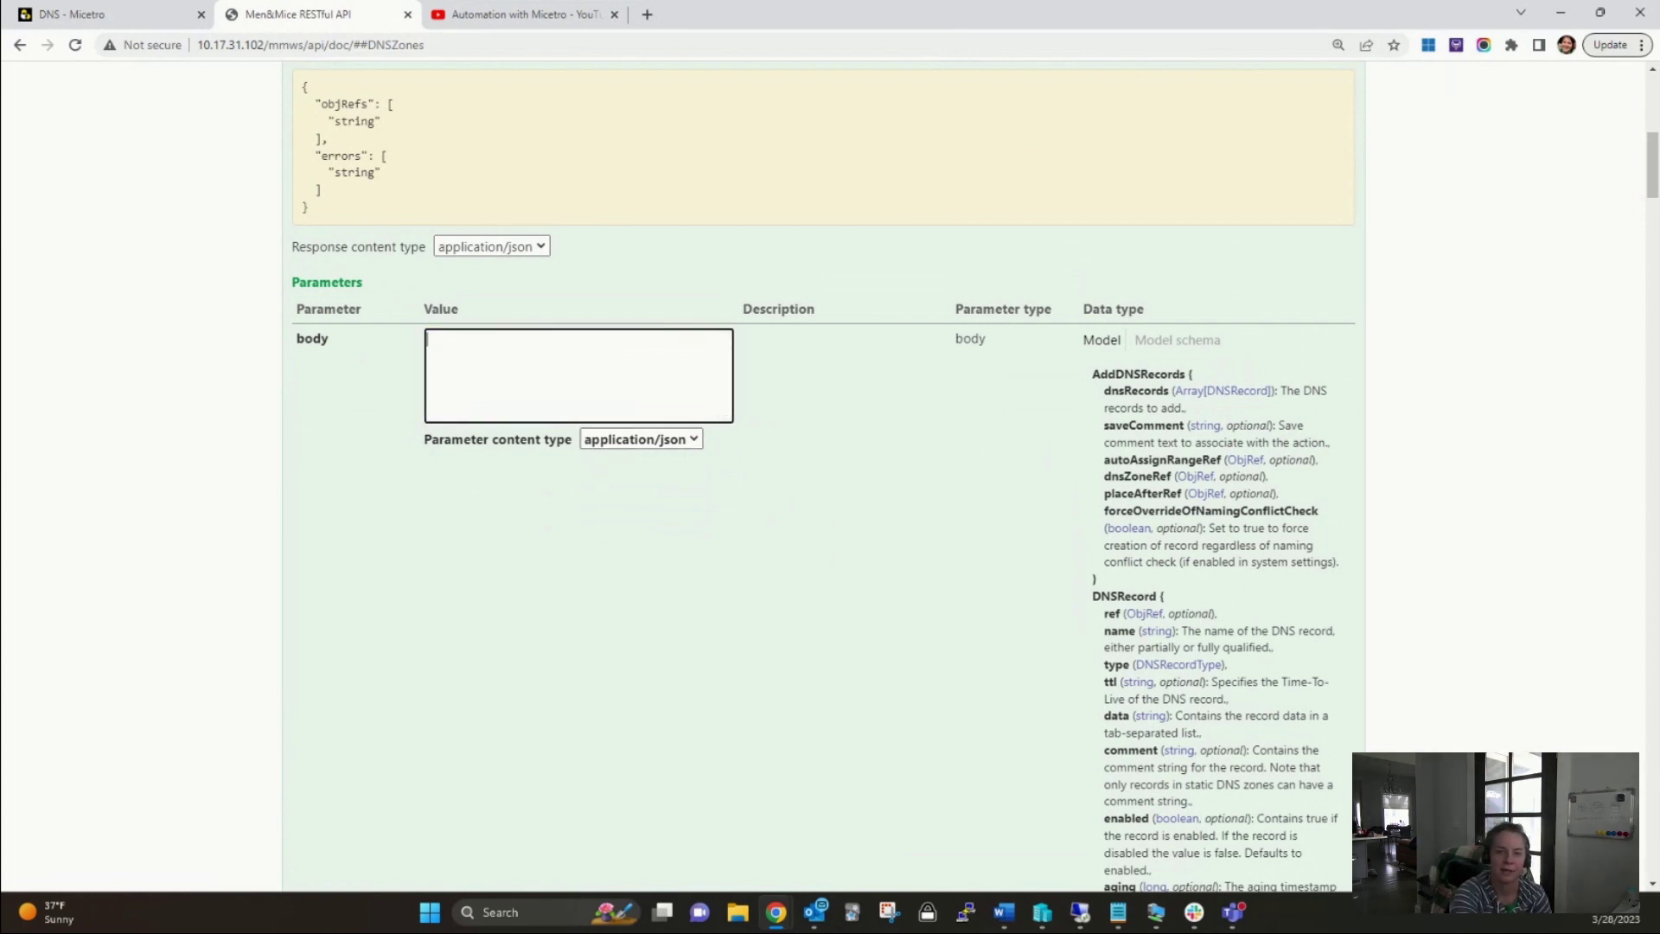
- Paste the A-record JSON for zone DNSZones/1 from Notepad into the request body
key(alt+Tab)
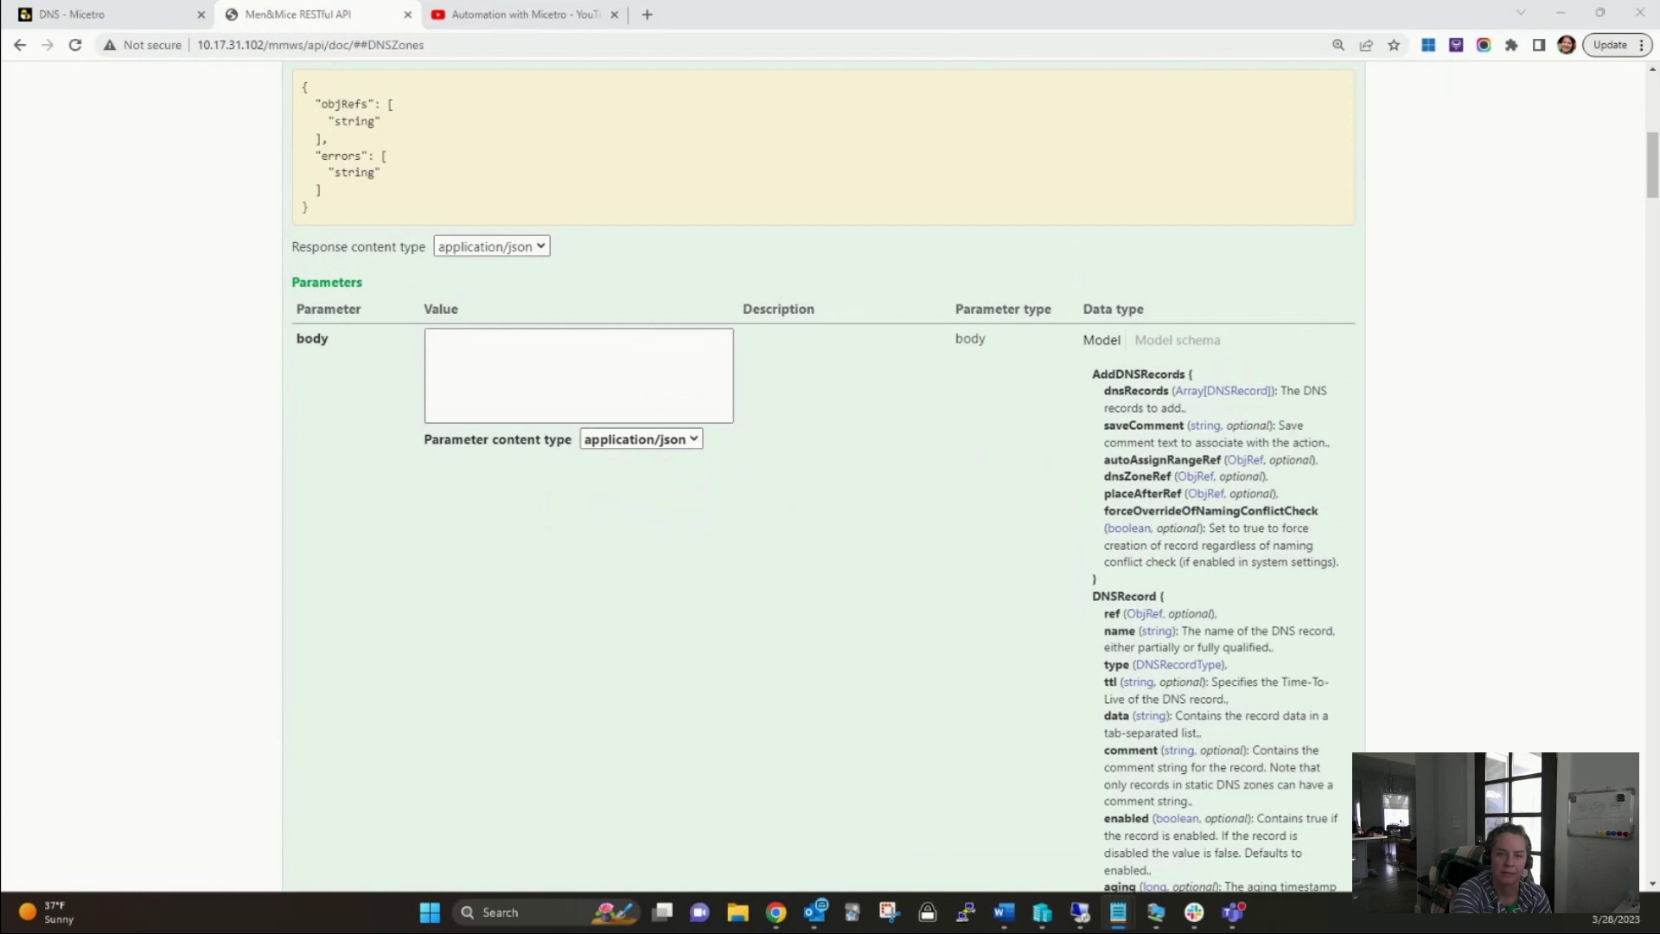
click(515, 406)
key(ctrl+v)
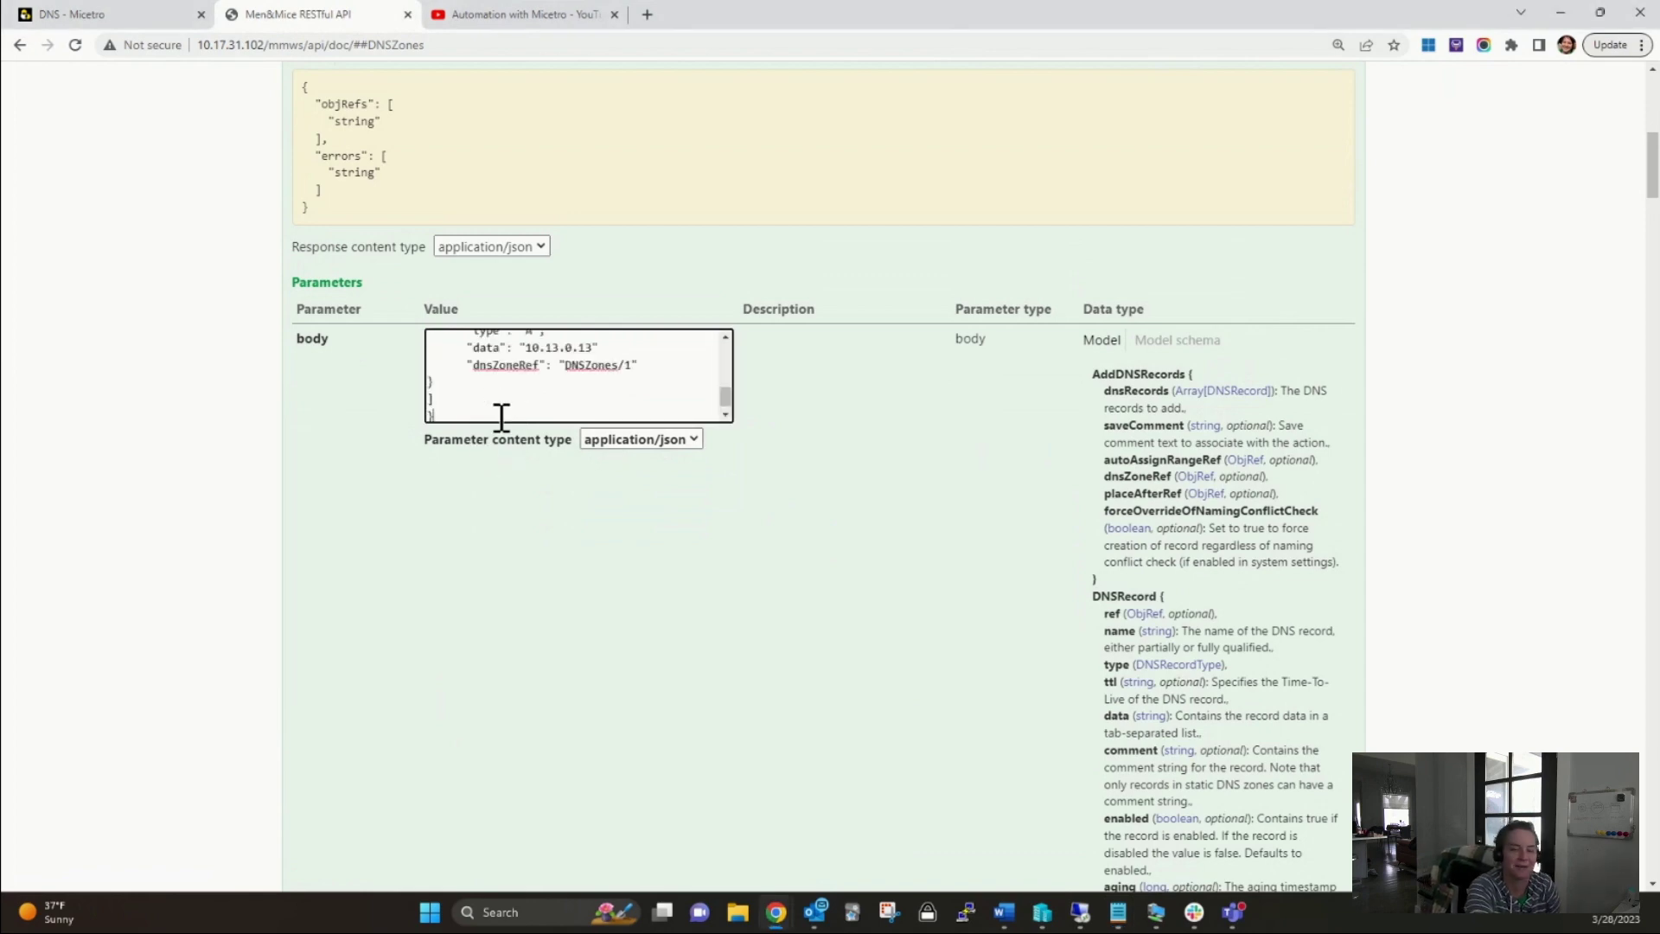
scroll(493, 441, down, 4)
scroll(304, 462, down, 5)
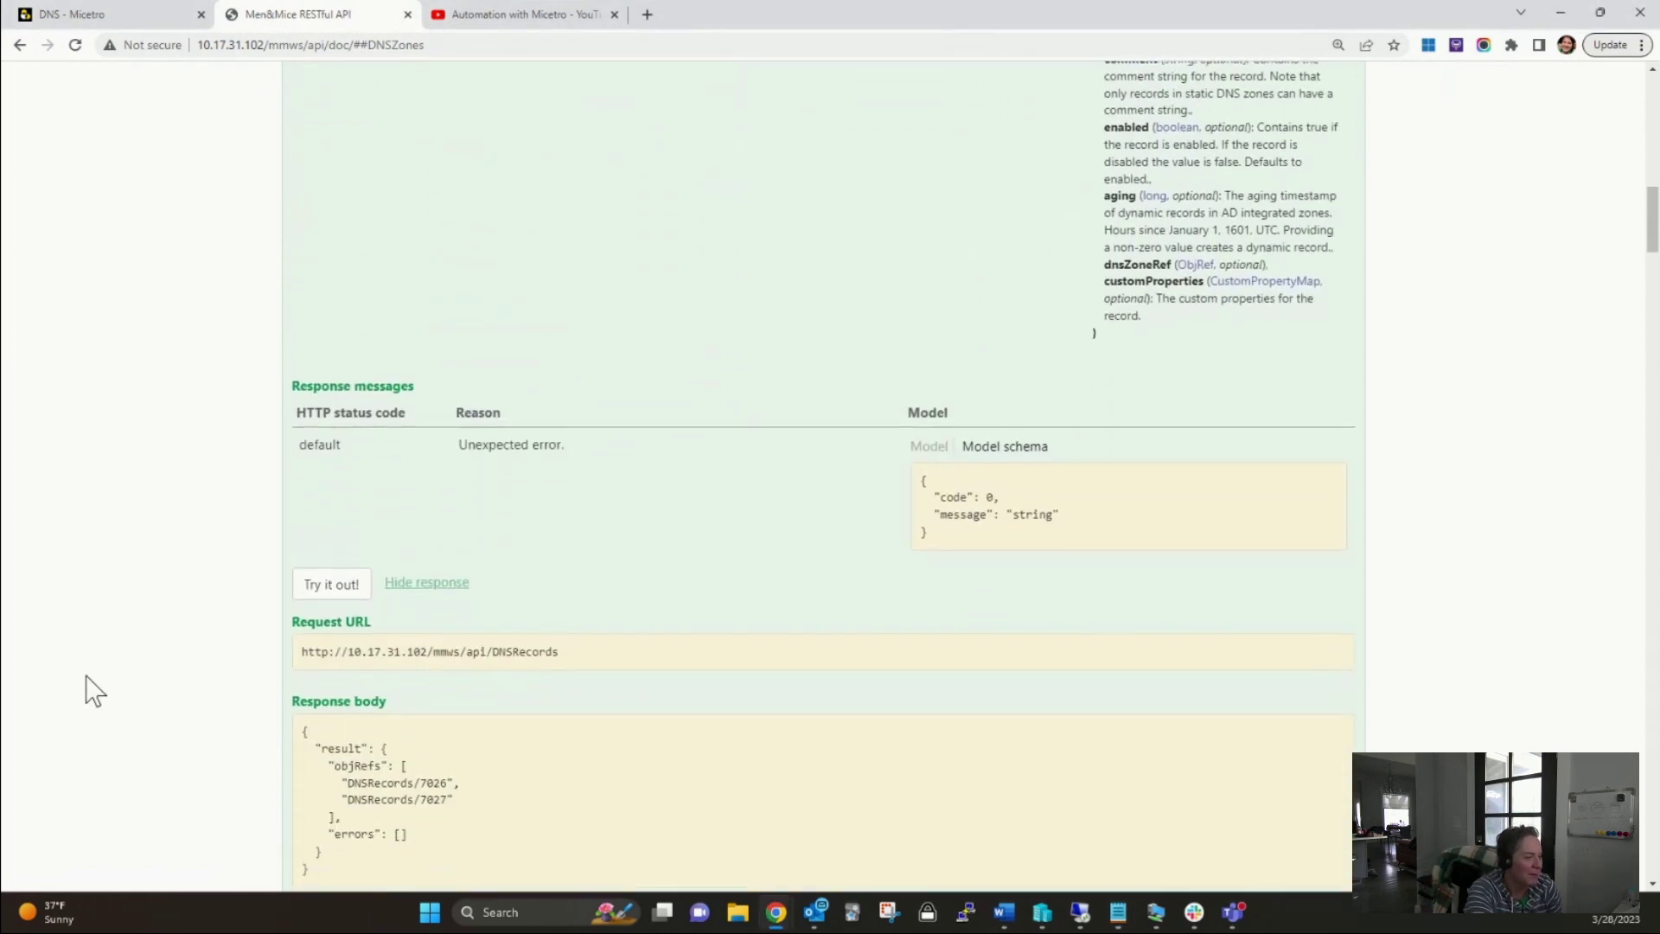
- Send the POST /DNSRecords request and check the errors field in the response
click(313, 591)
scroll(260, 621, down, 3)
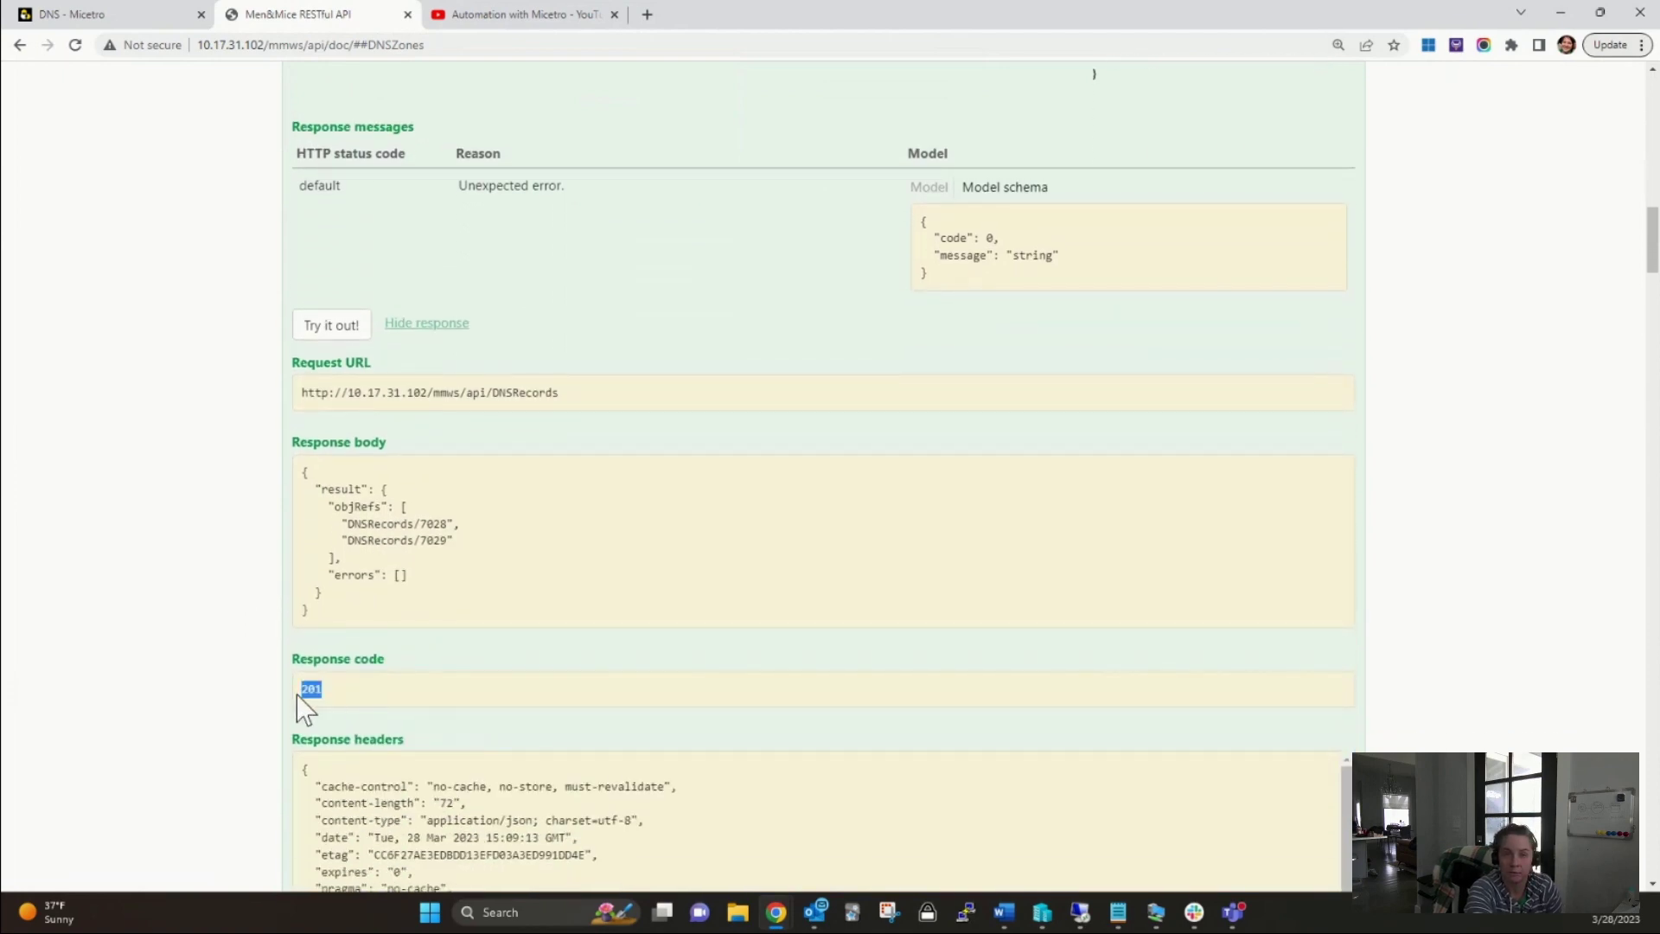
scroll(222, 678, up, 1)
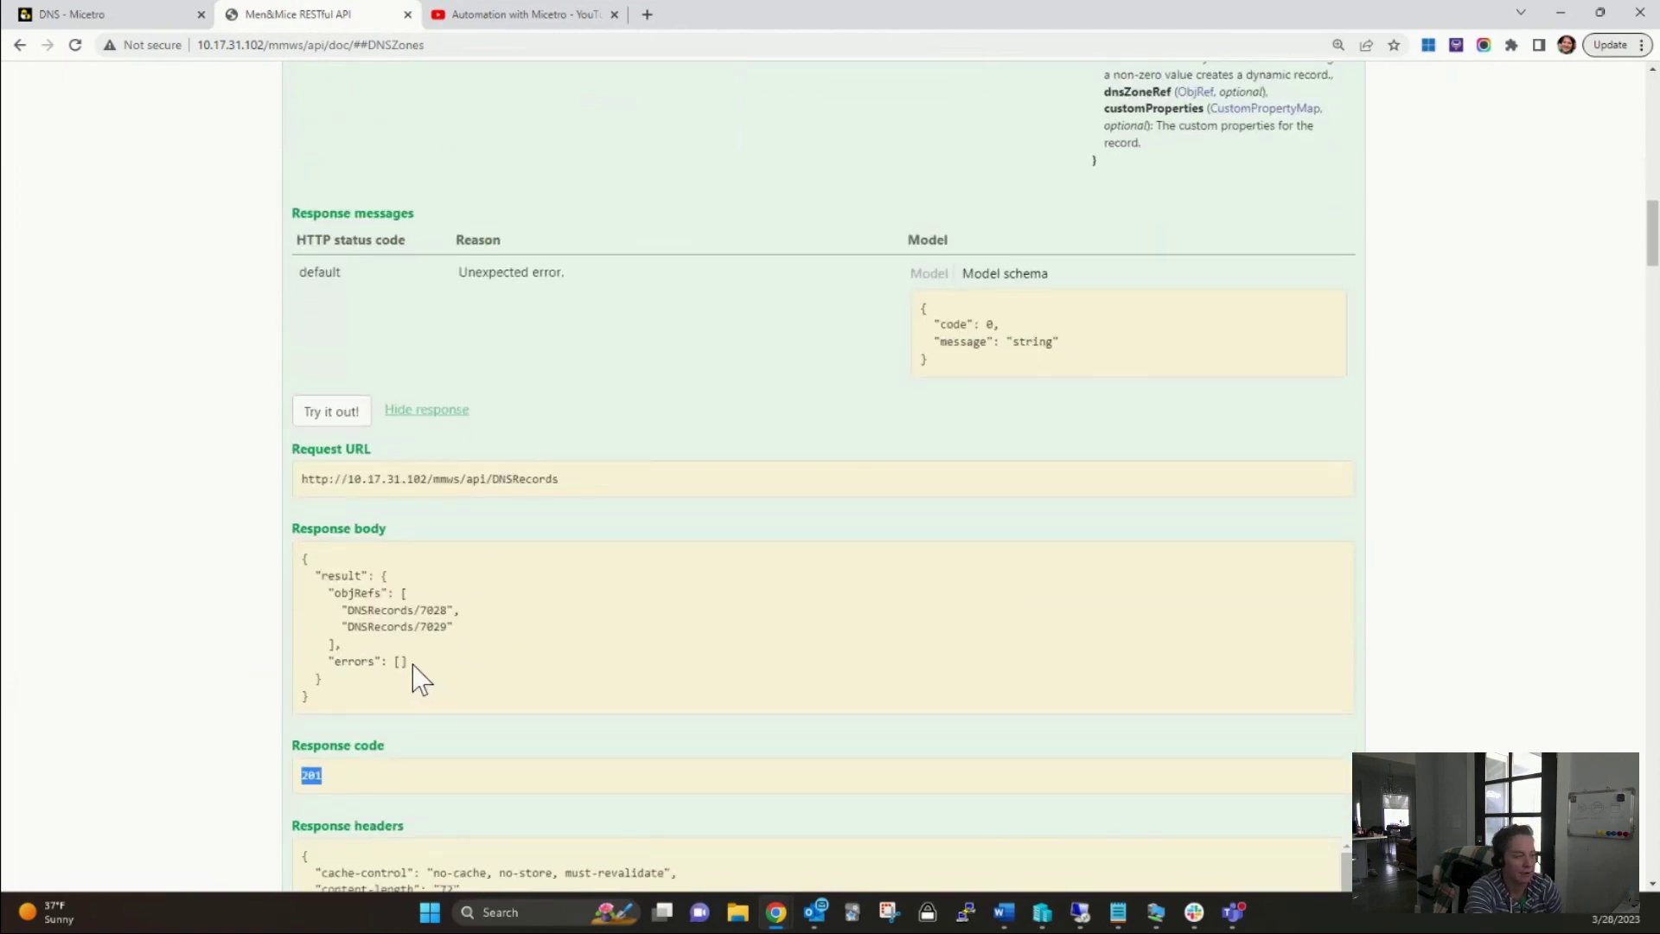
drag(420, 664, 353, 664)
scroll(436, 665, up, 8)
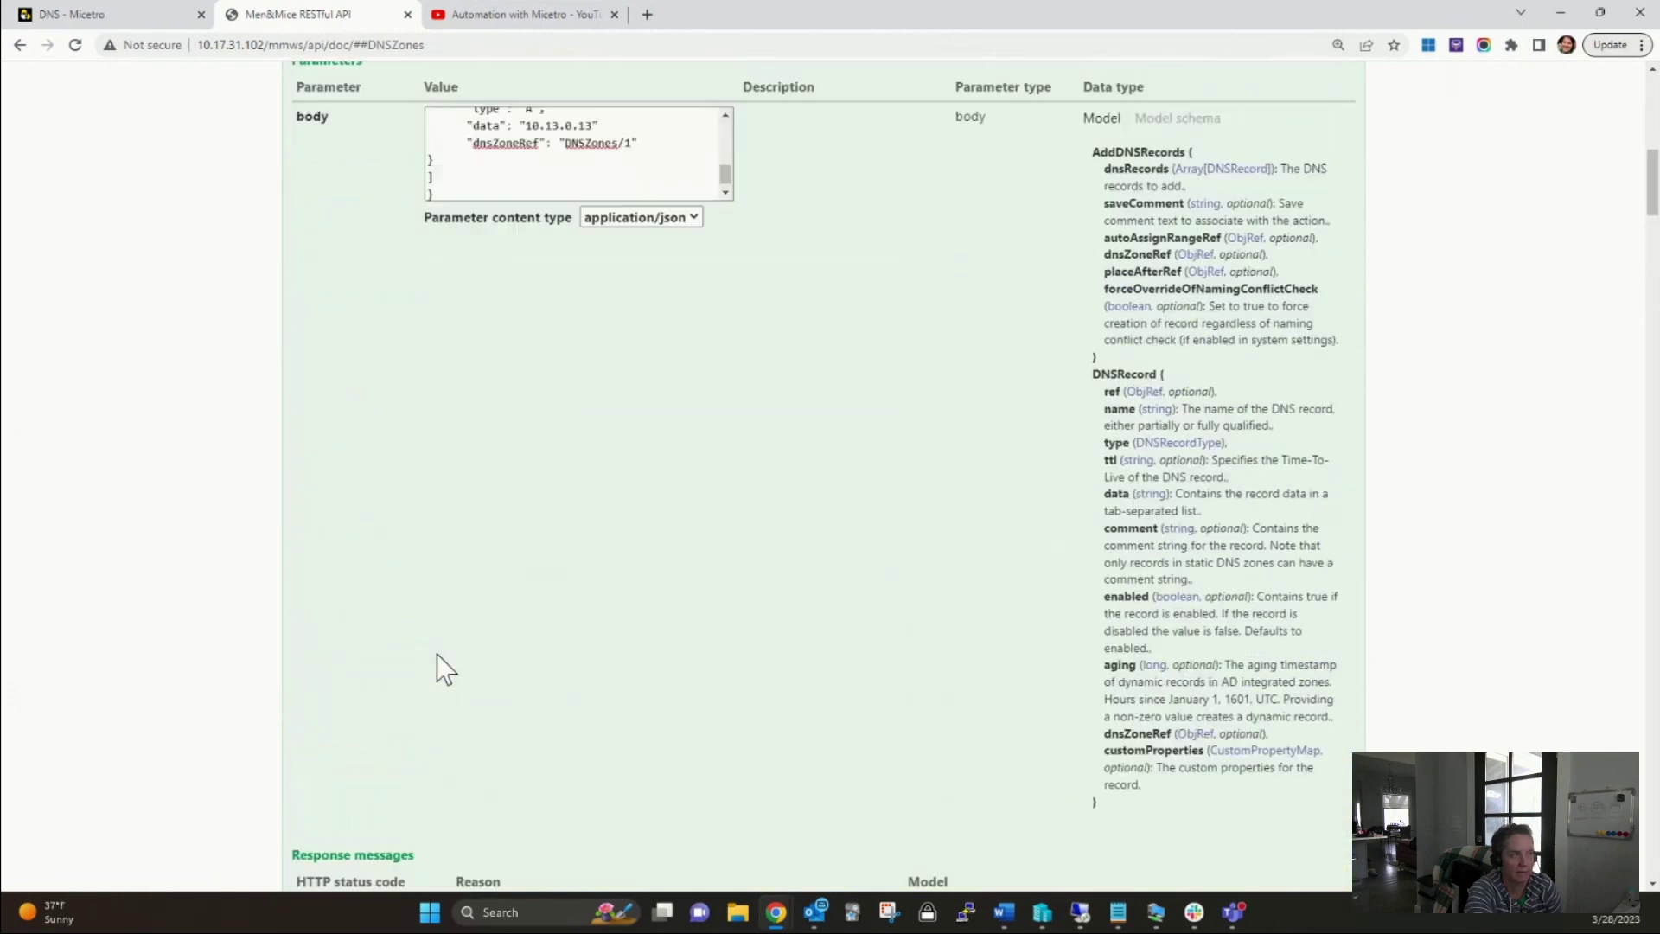
scroll(438, 658, up, 4)
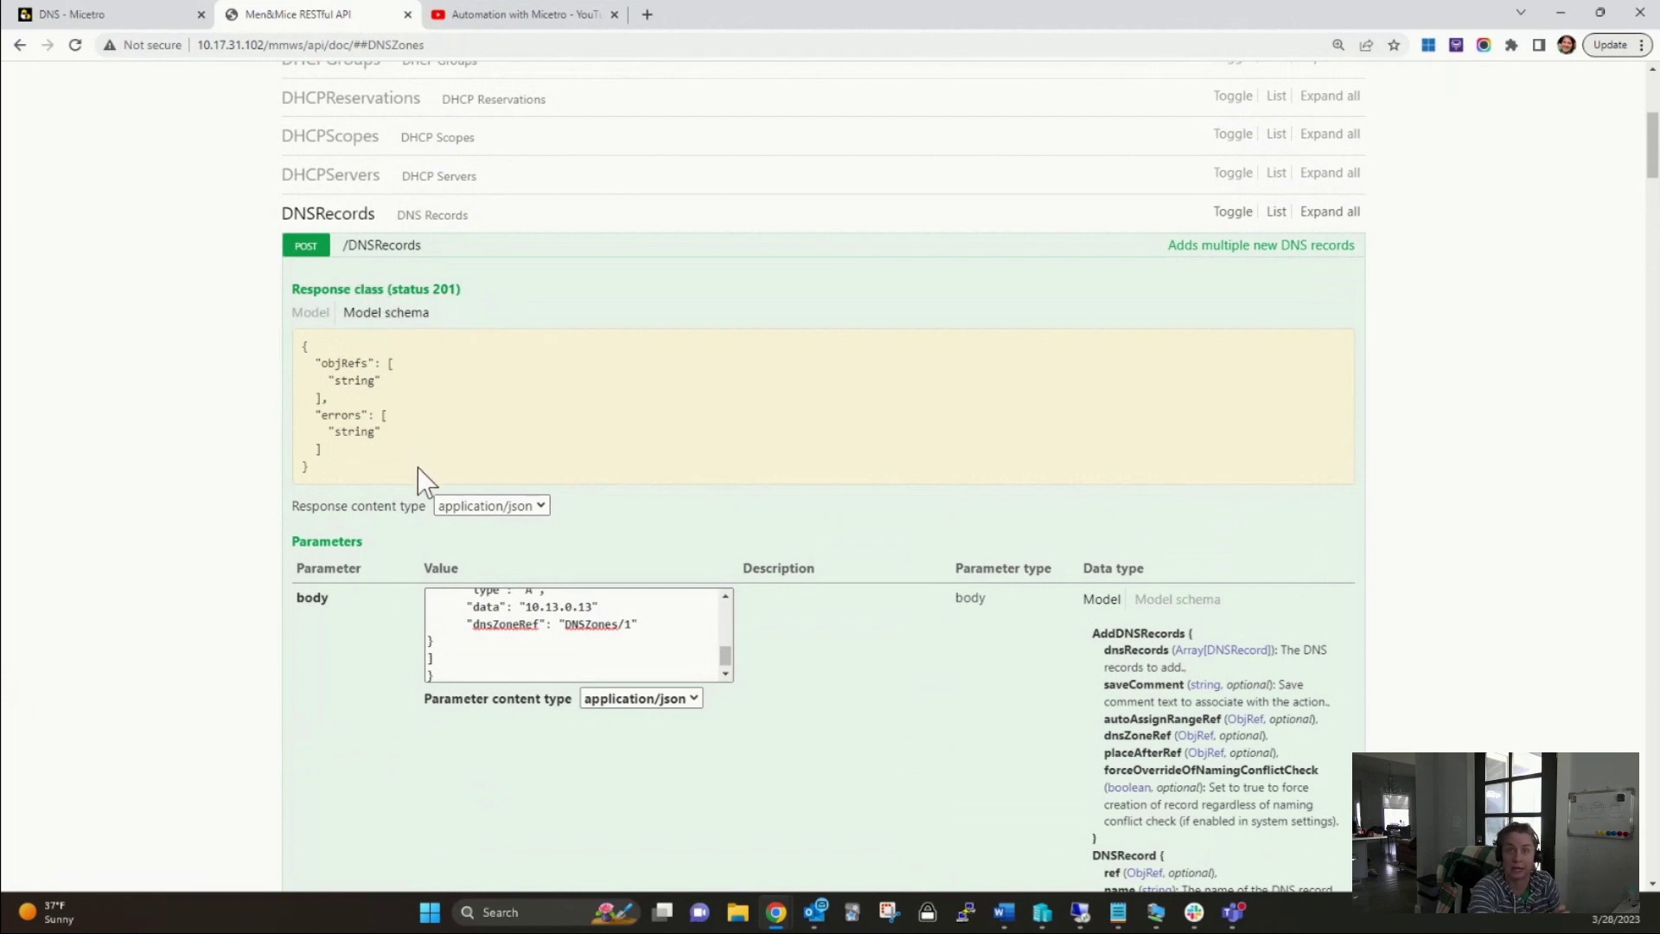
drag(349, 435, 329, 434)
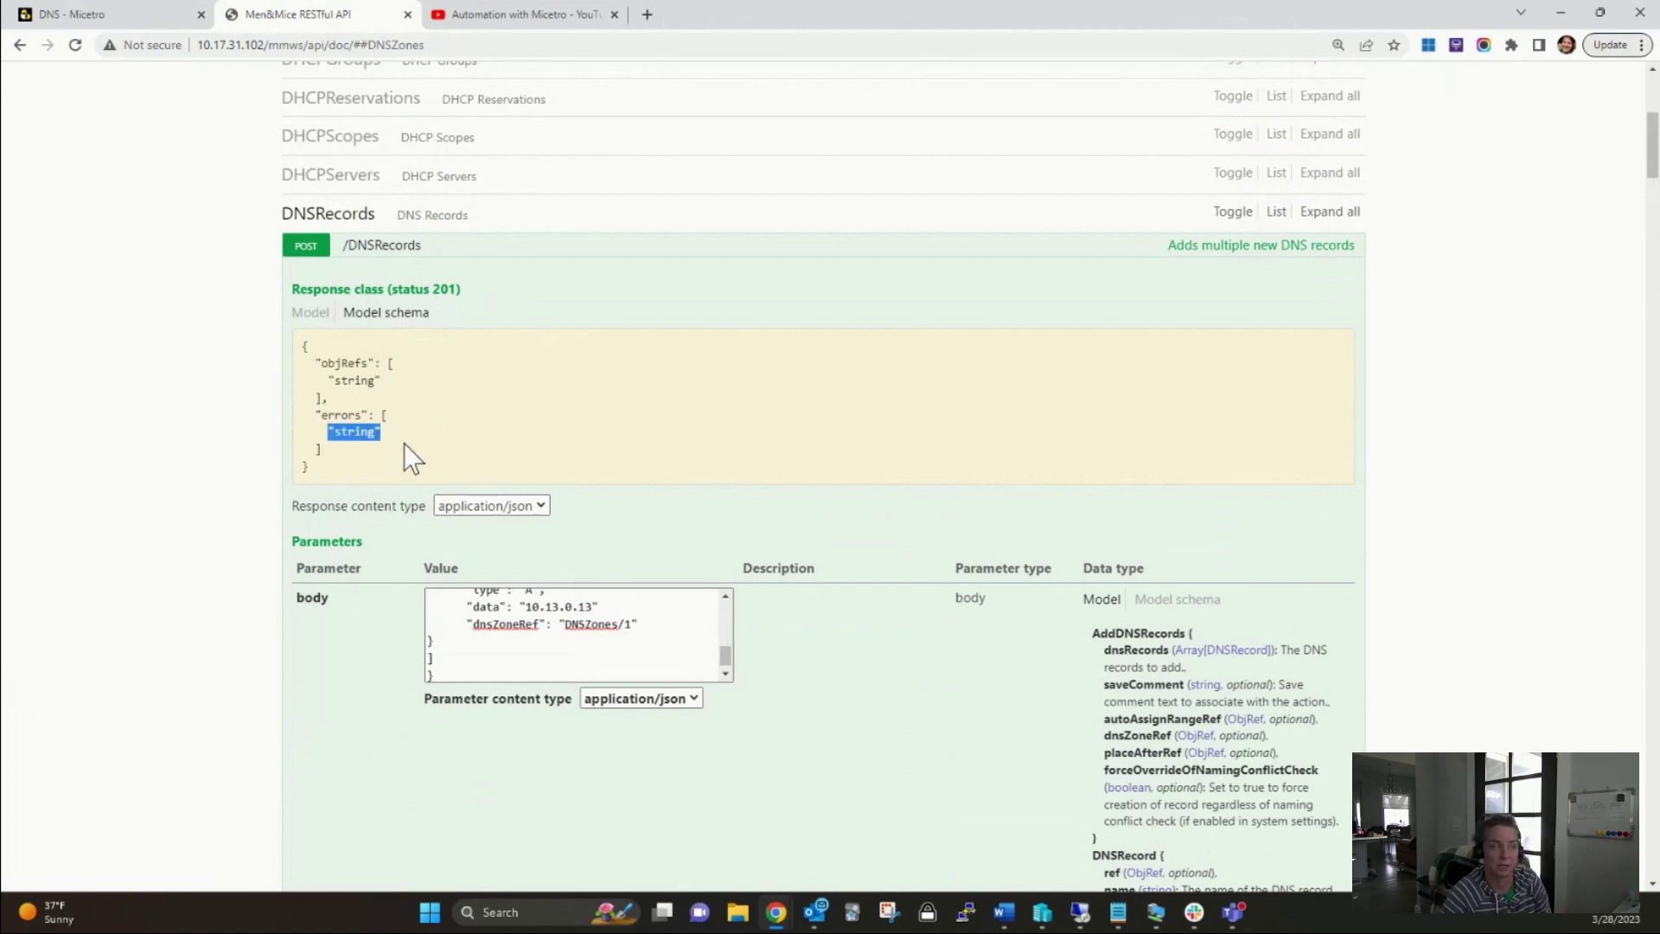
- Confirm the new record DNSRecords/7028 in the response and the DNSZones/1 zone reference
scroll(275, 585, down, 5)
scroll(259, 586, down, 7)
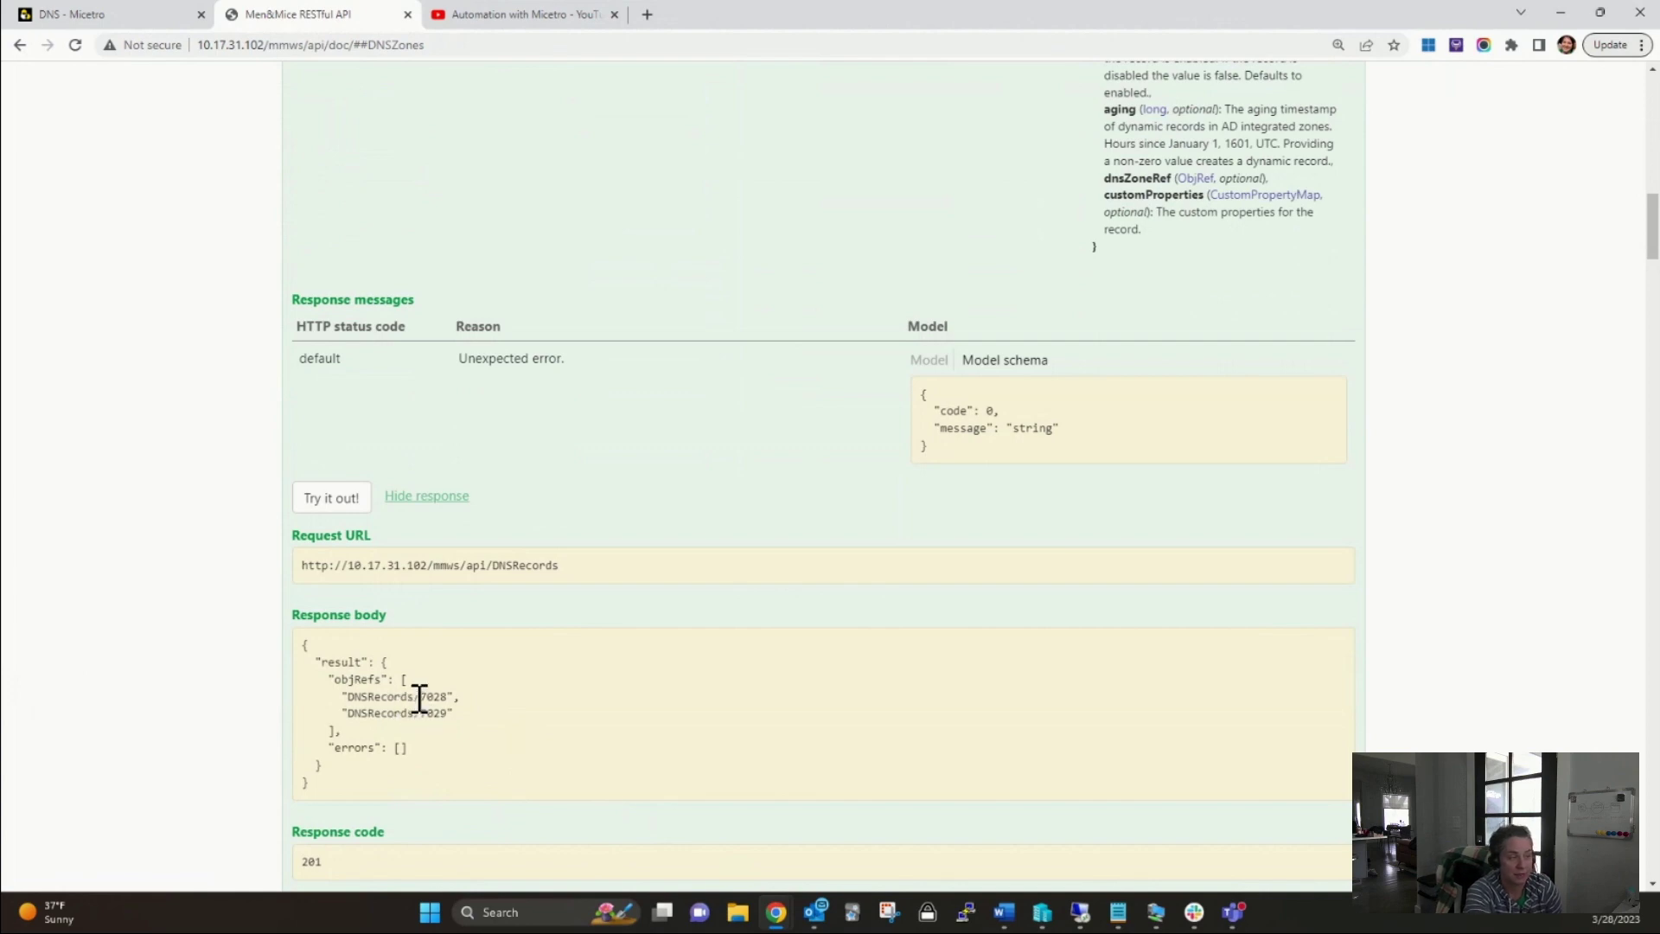
drag(416, 697, 448, 696)
scroll(415, 713, up, 9)
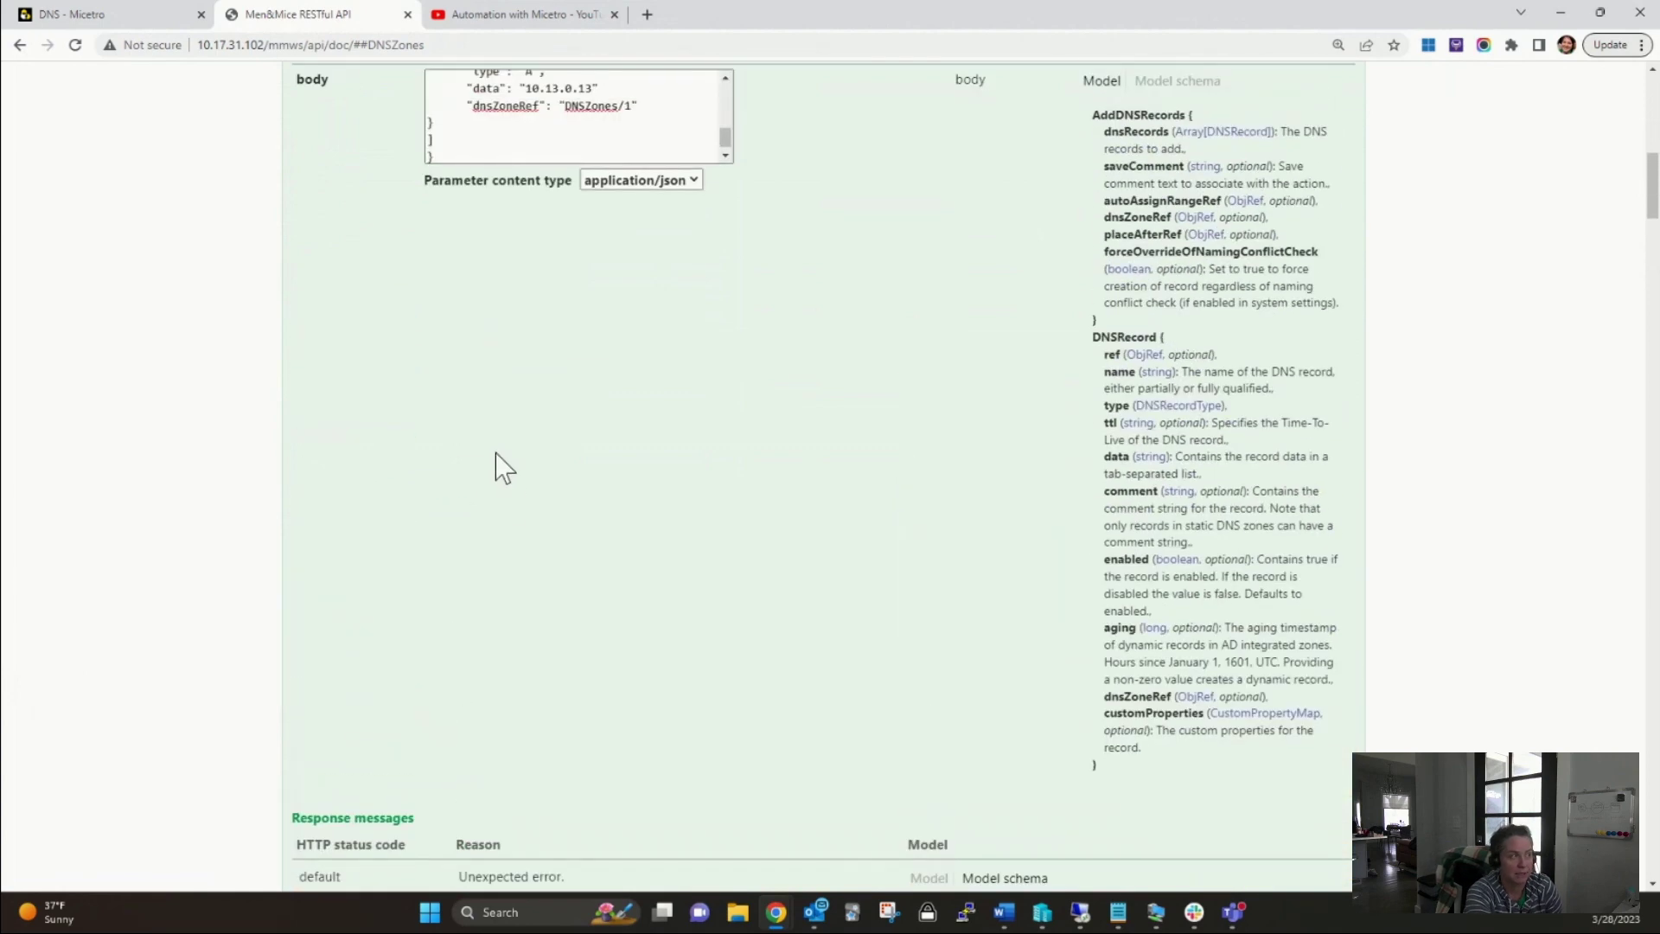
scroll(541, 374, up, 2)
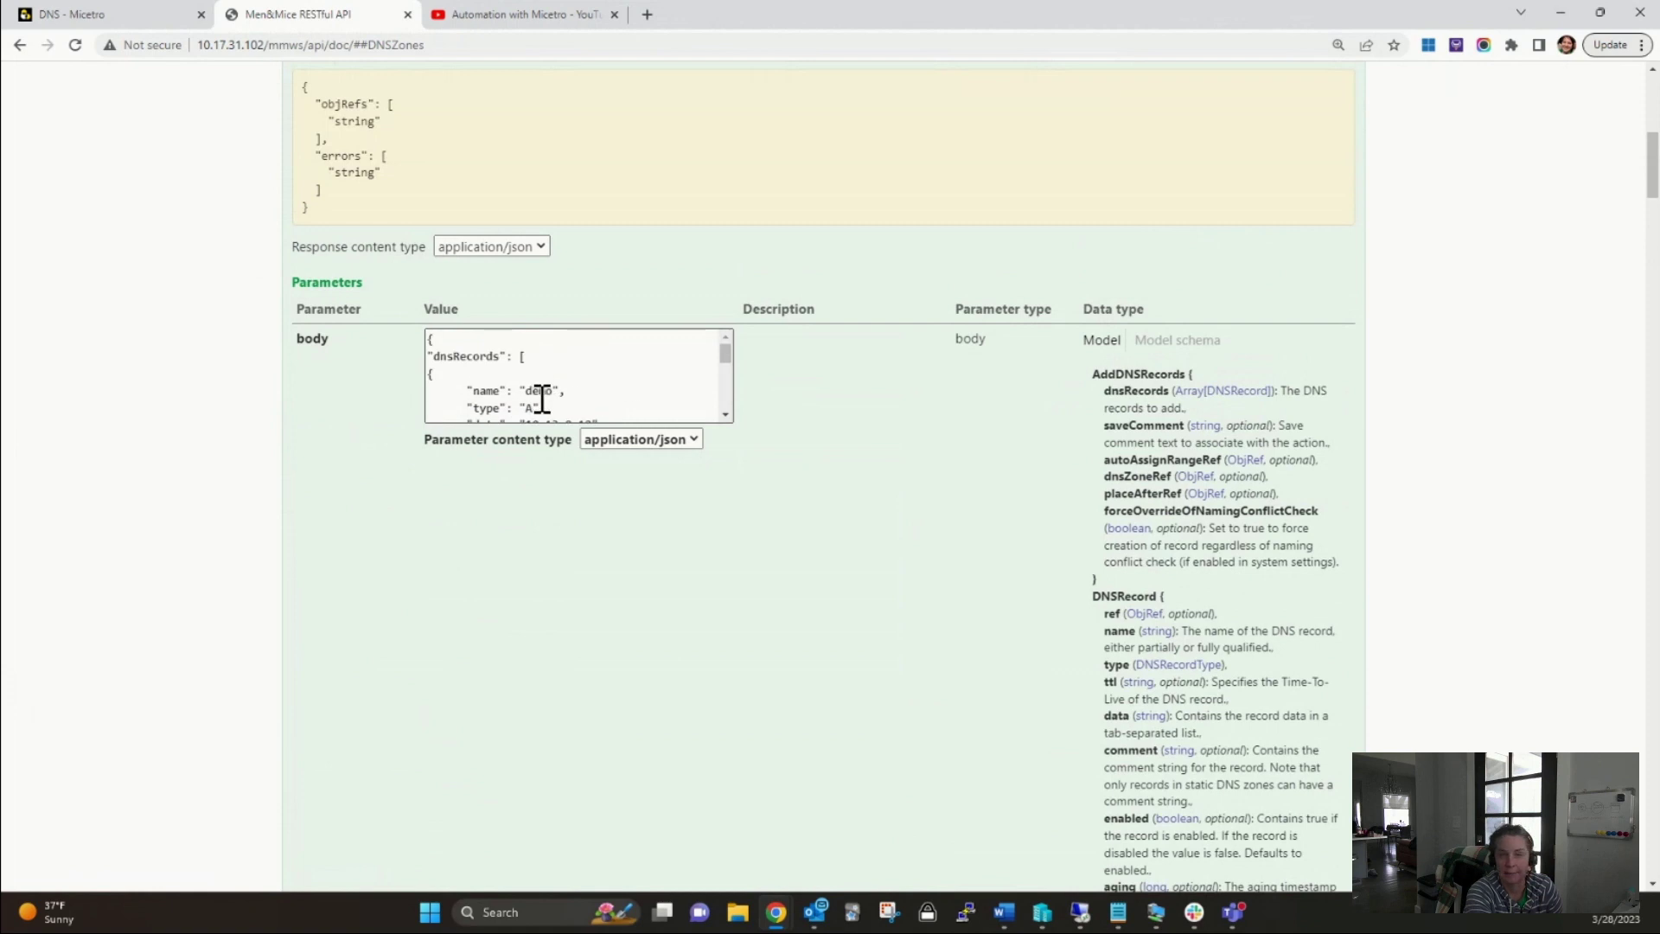
scroll(541, 397, down, 2)
scroll(542, 399, up, 1)
scroll(553, 399, up, 1)
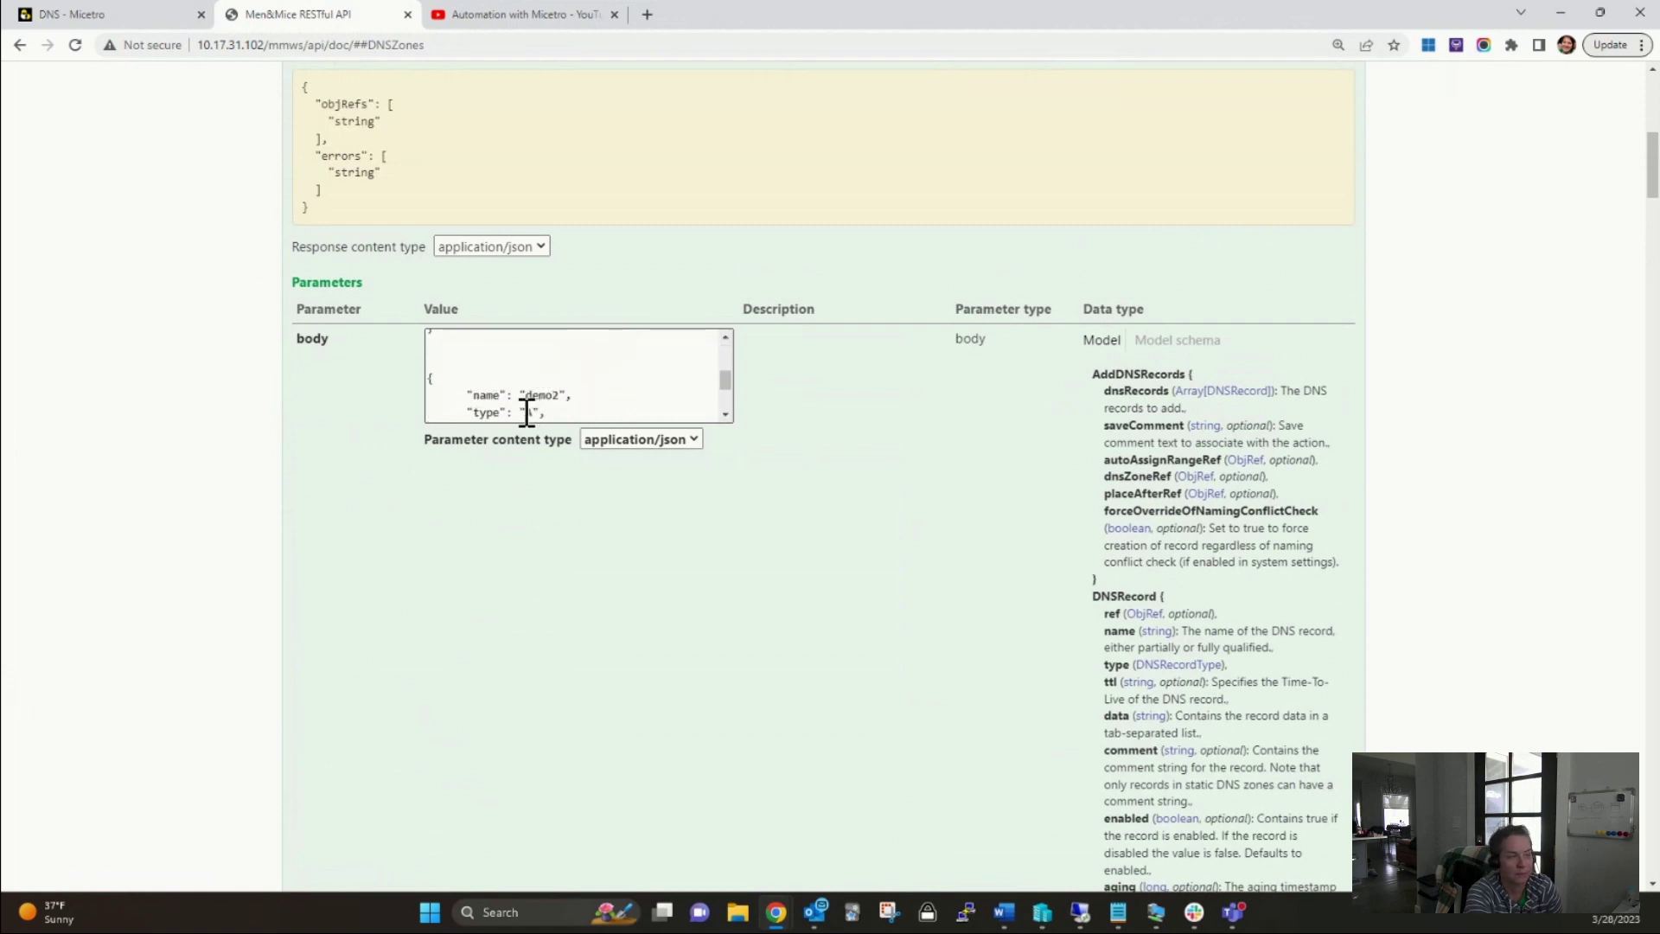
scroll(537, 404, down, 2)
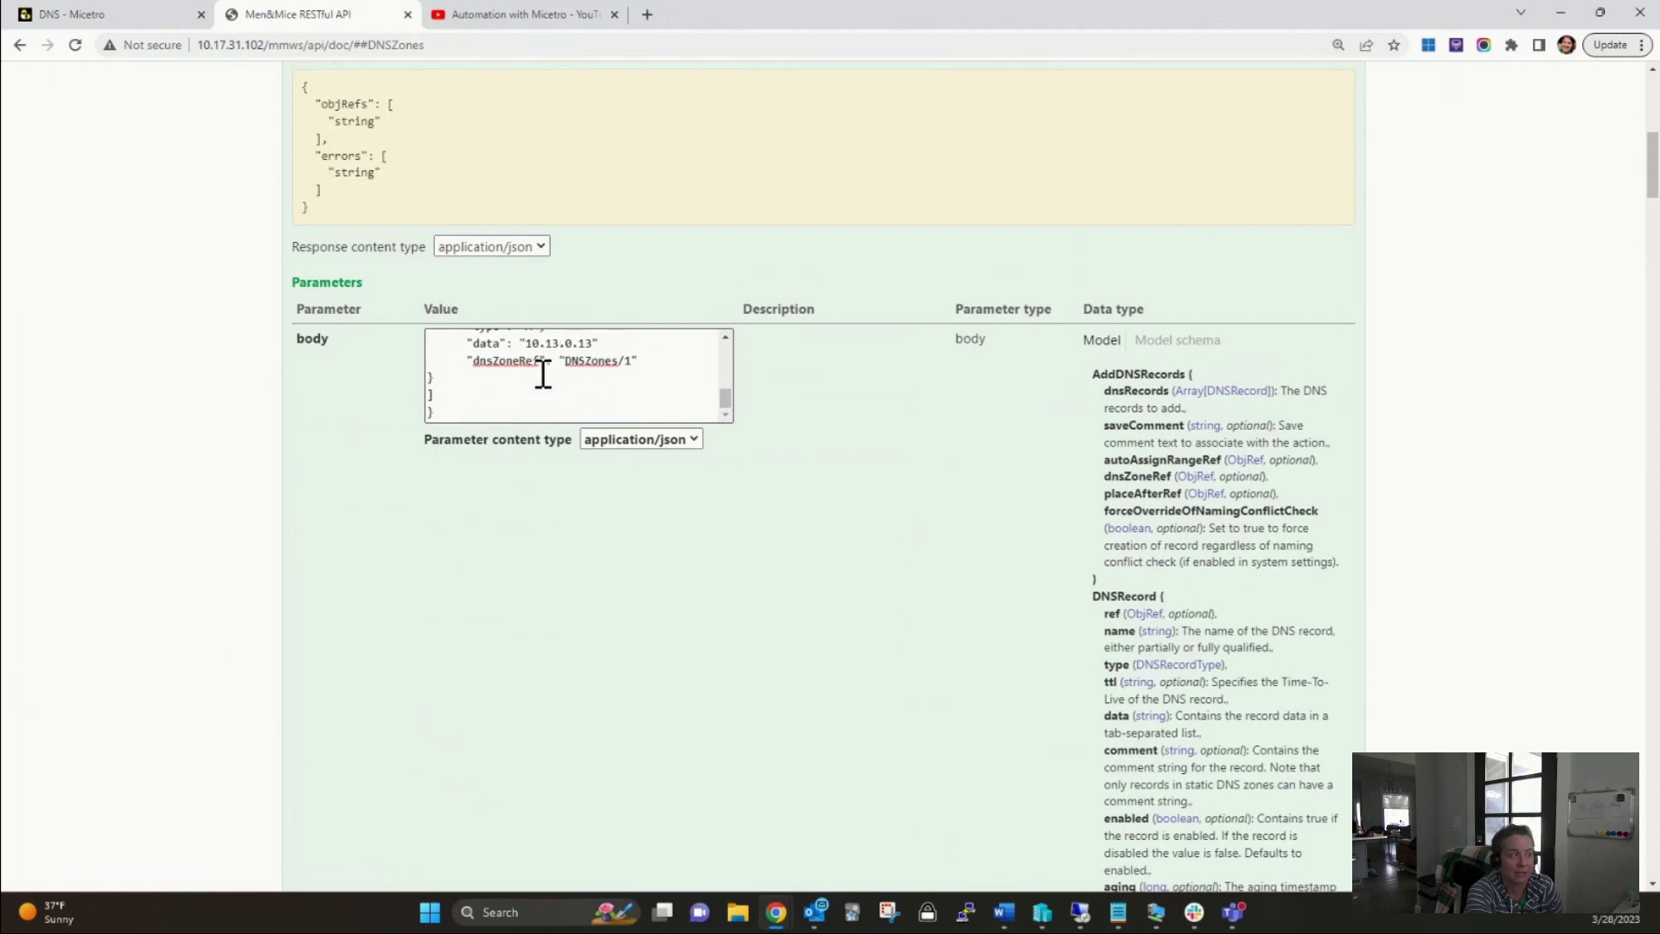
drag(558, 360, 627, 372)
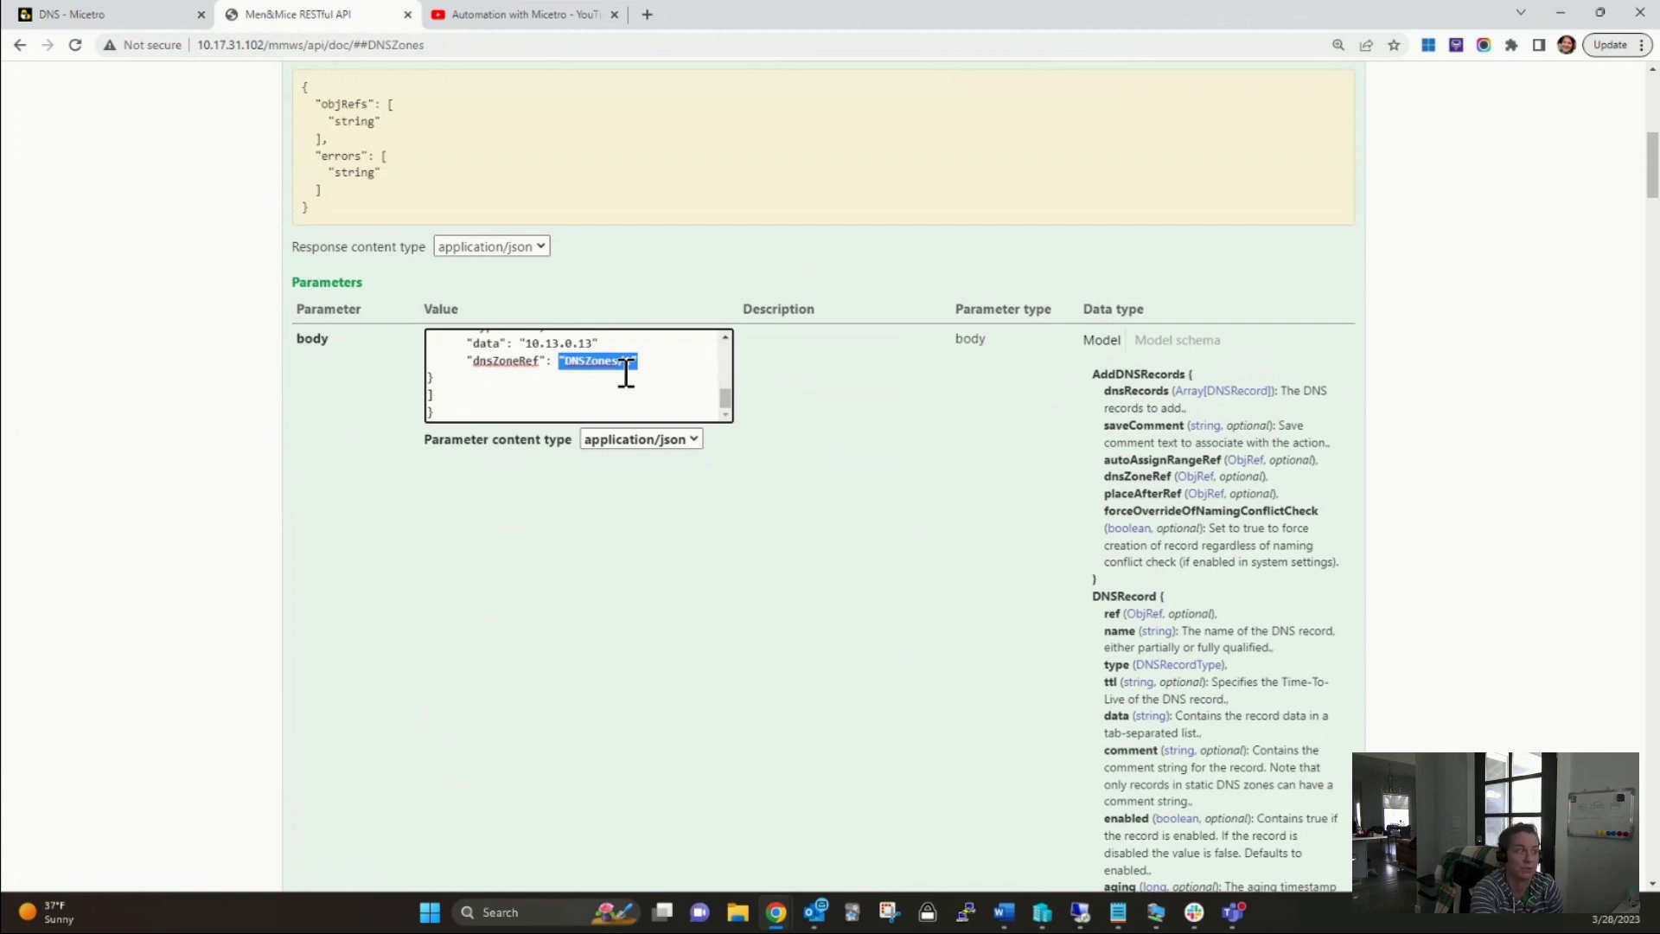
- Open the bronx.micetro.com zone's records and note the zone id in the address
click(141, 14)
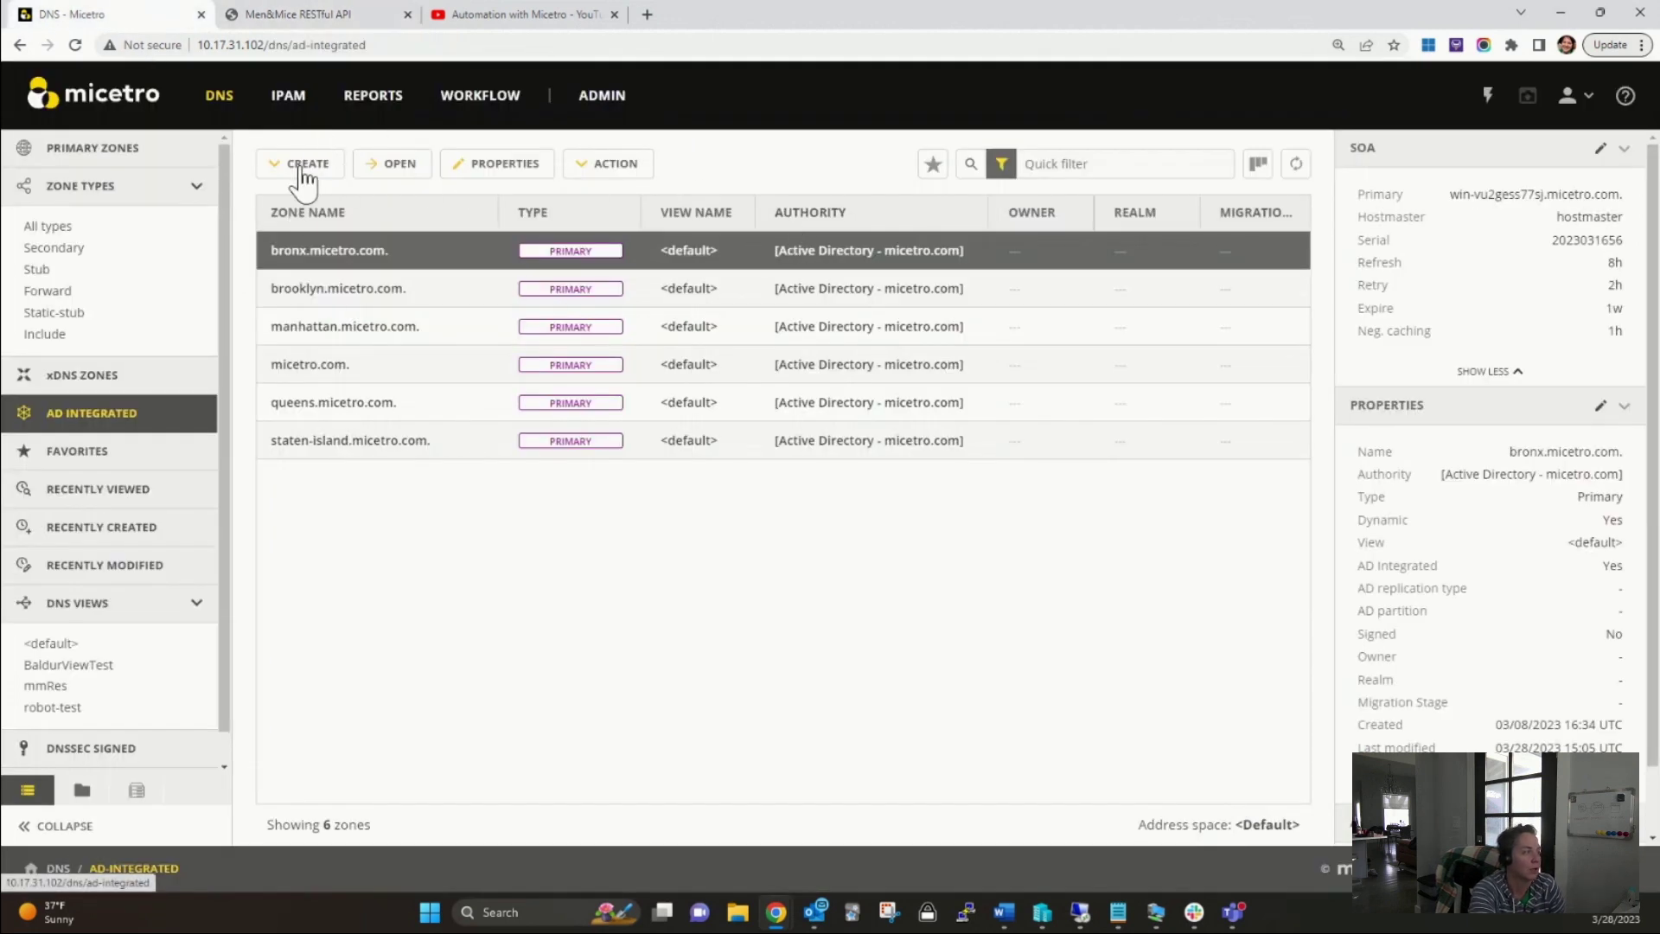
click(345, 252)
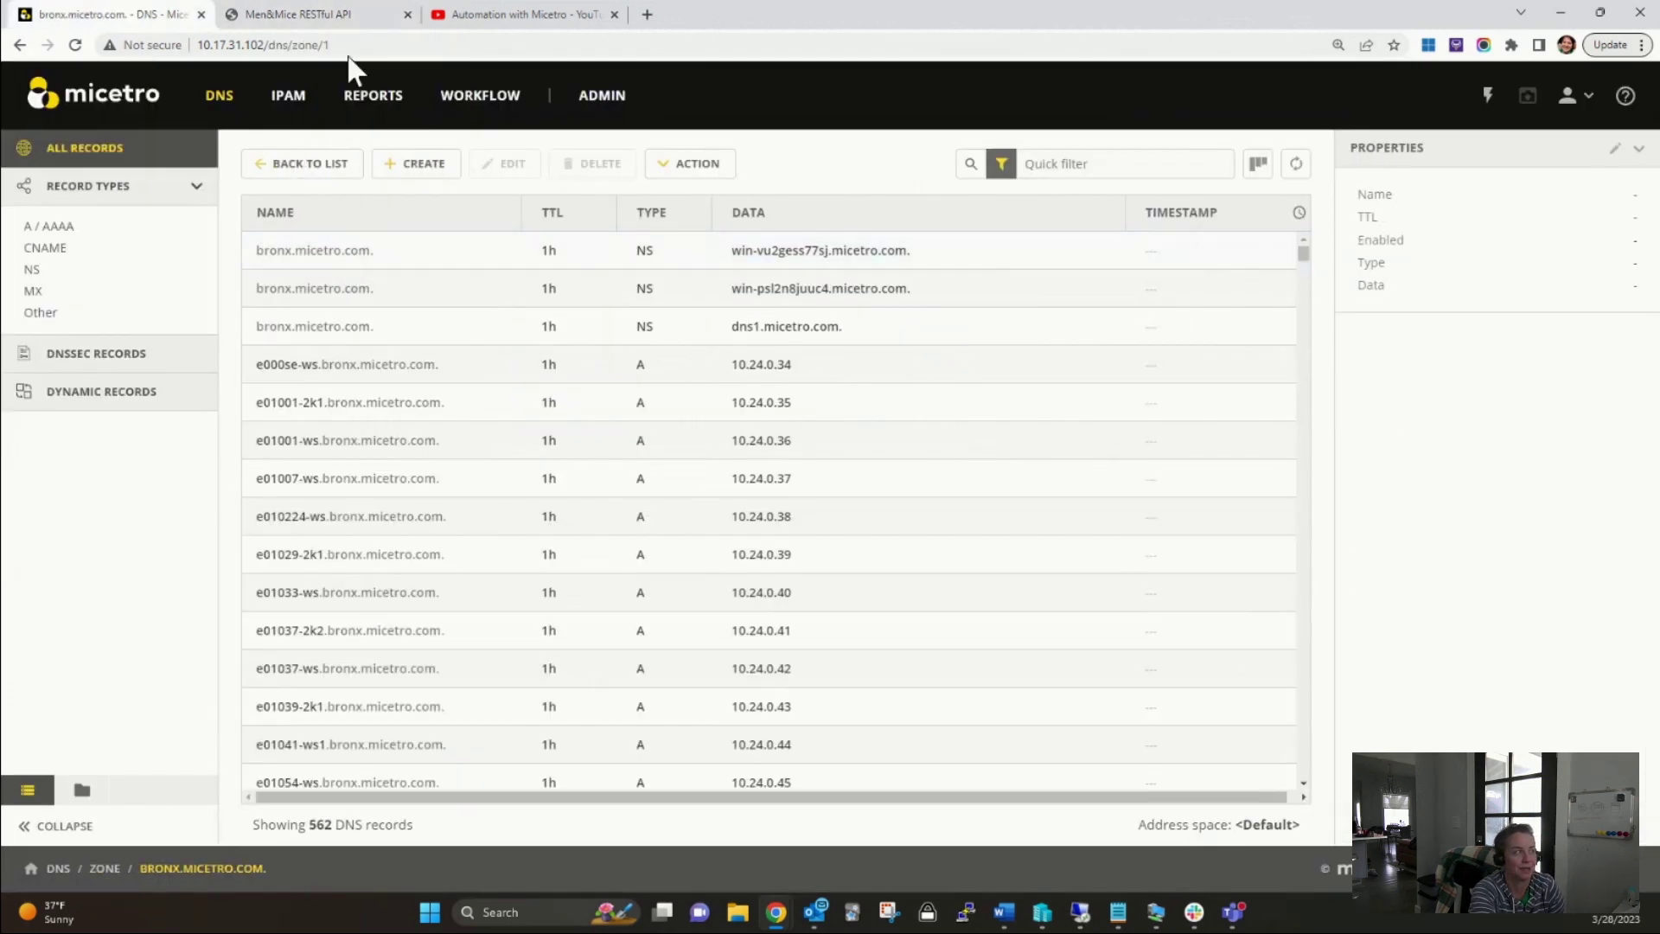
drag(344, 44, 322, 45)
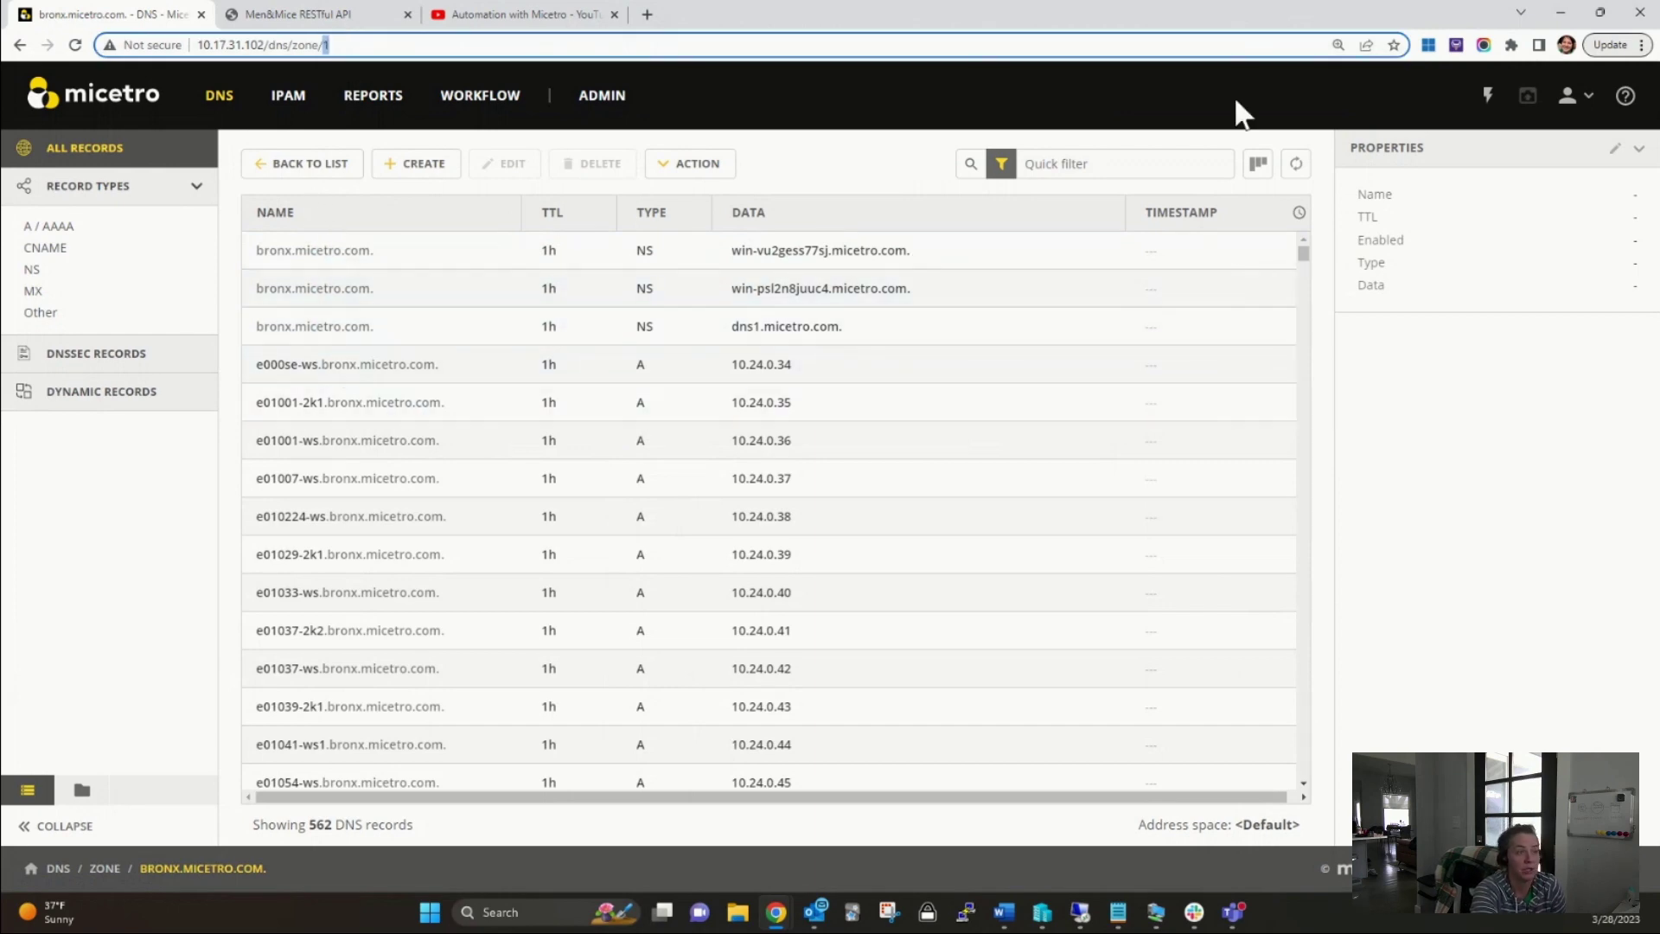
- Filter records by 'demo' and view the demo record's history showing its creation time
click(1107, 176)
text(demo)
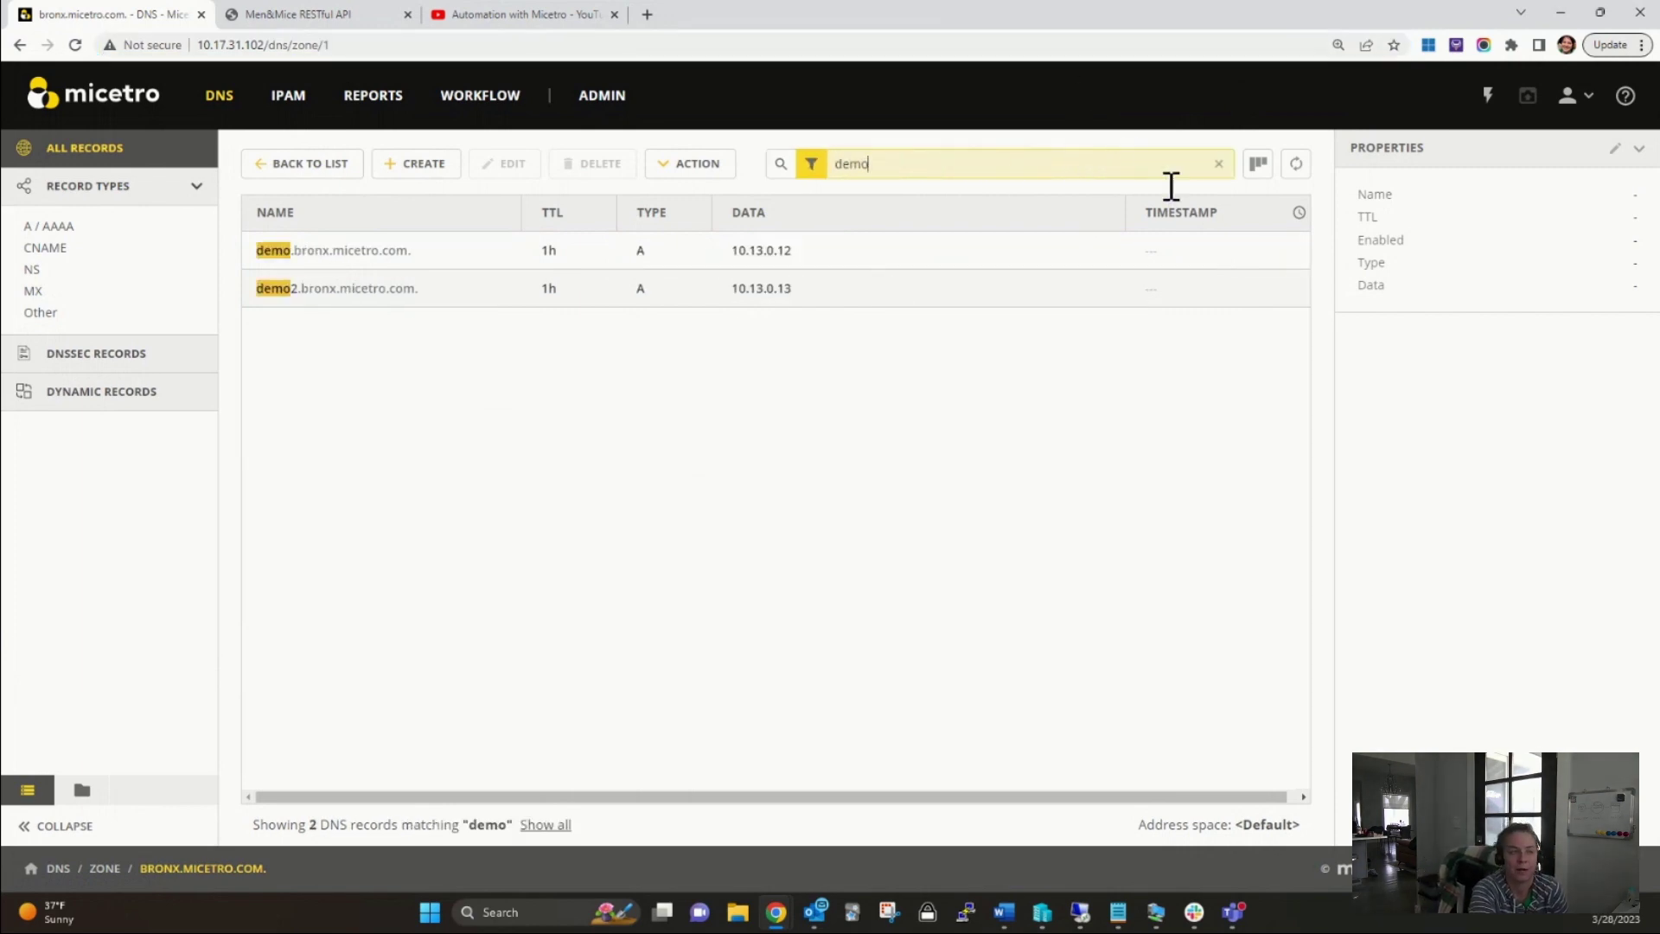
click(1277, 252)
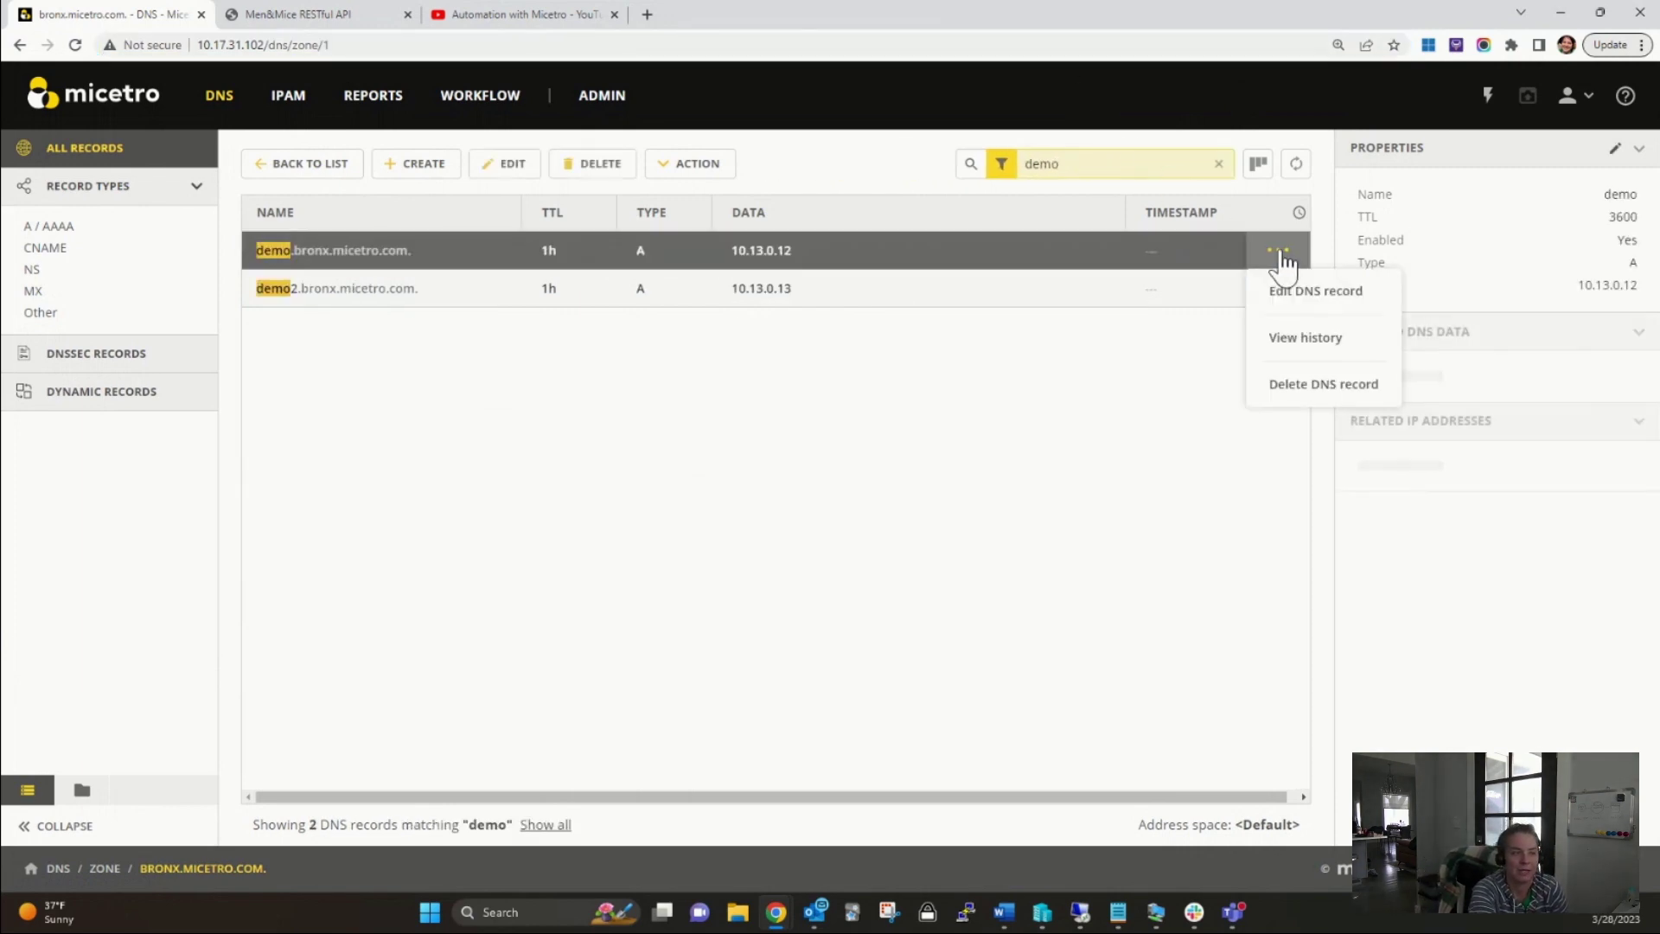
click(1306, 339)
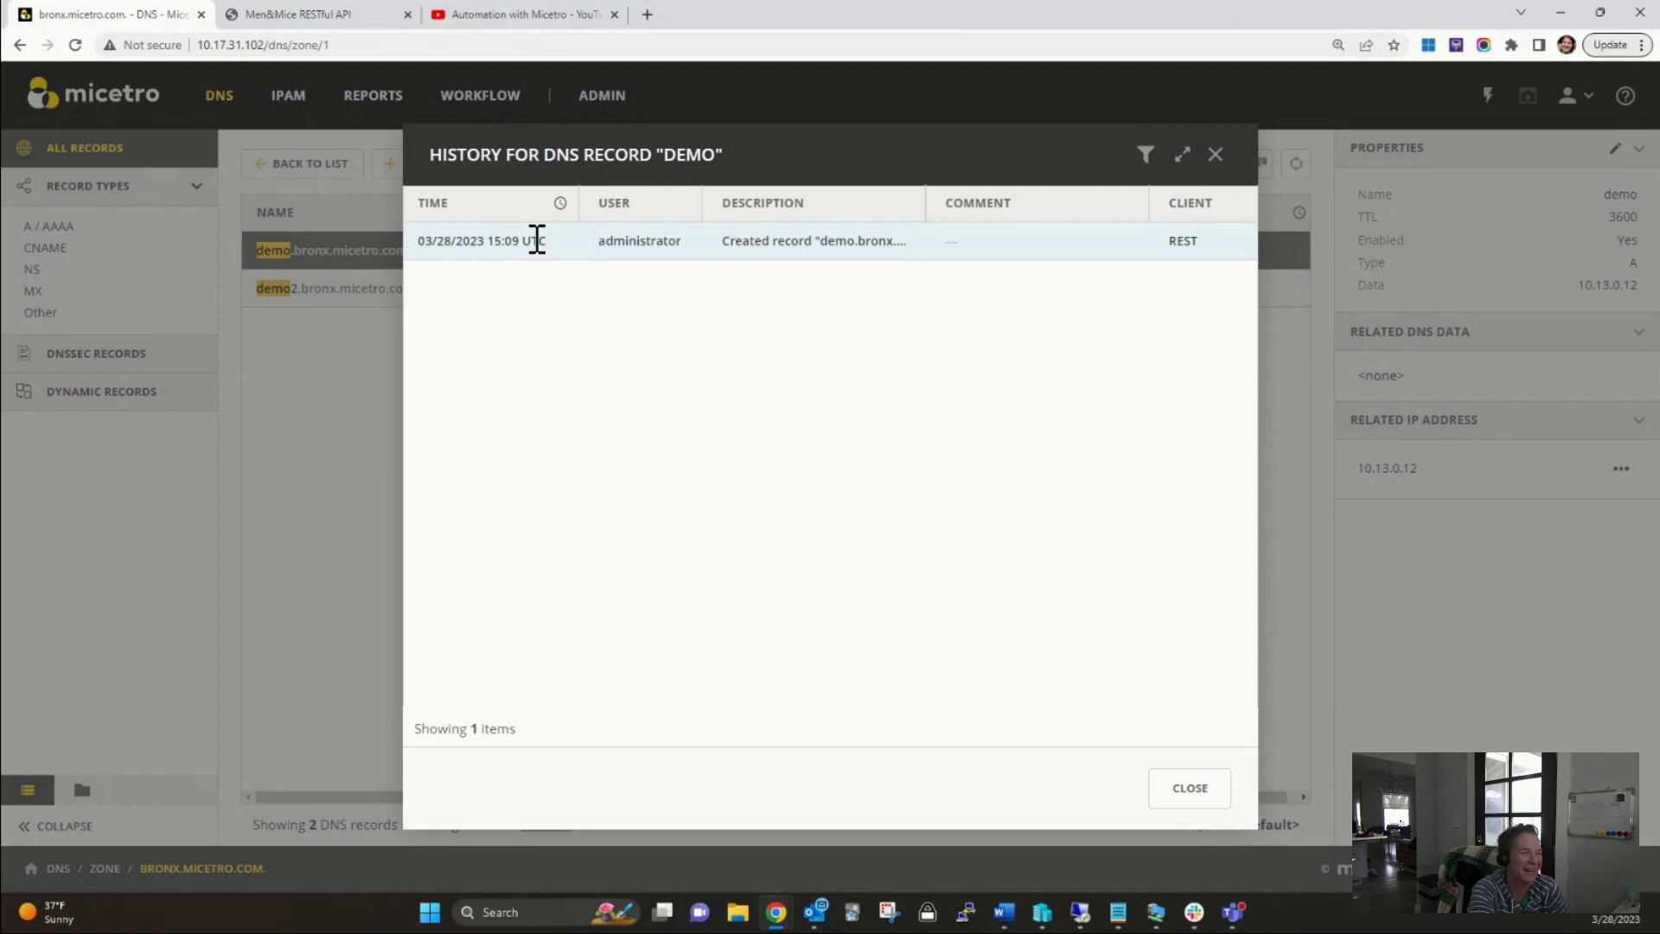
drag(524, 243, 500, 242)
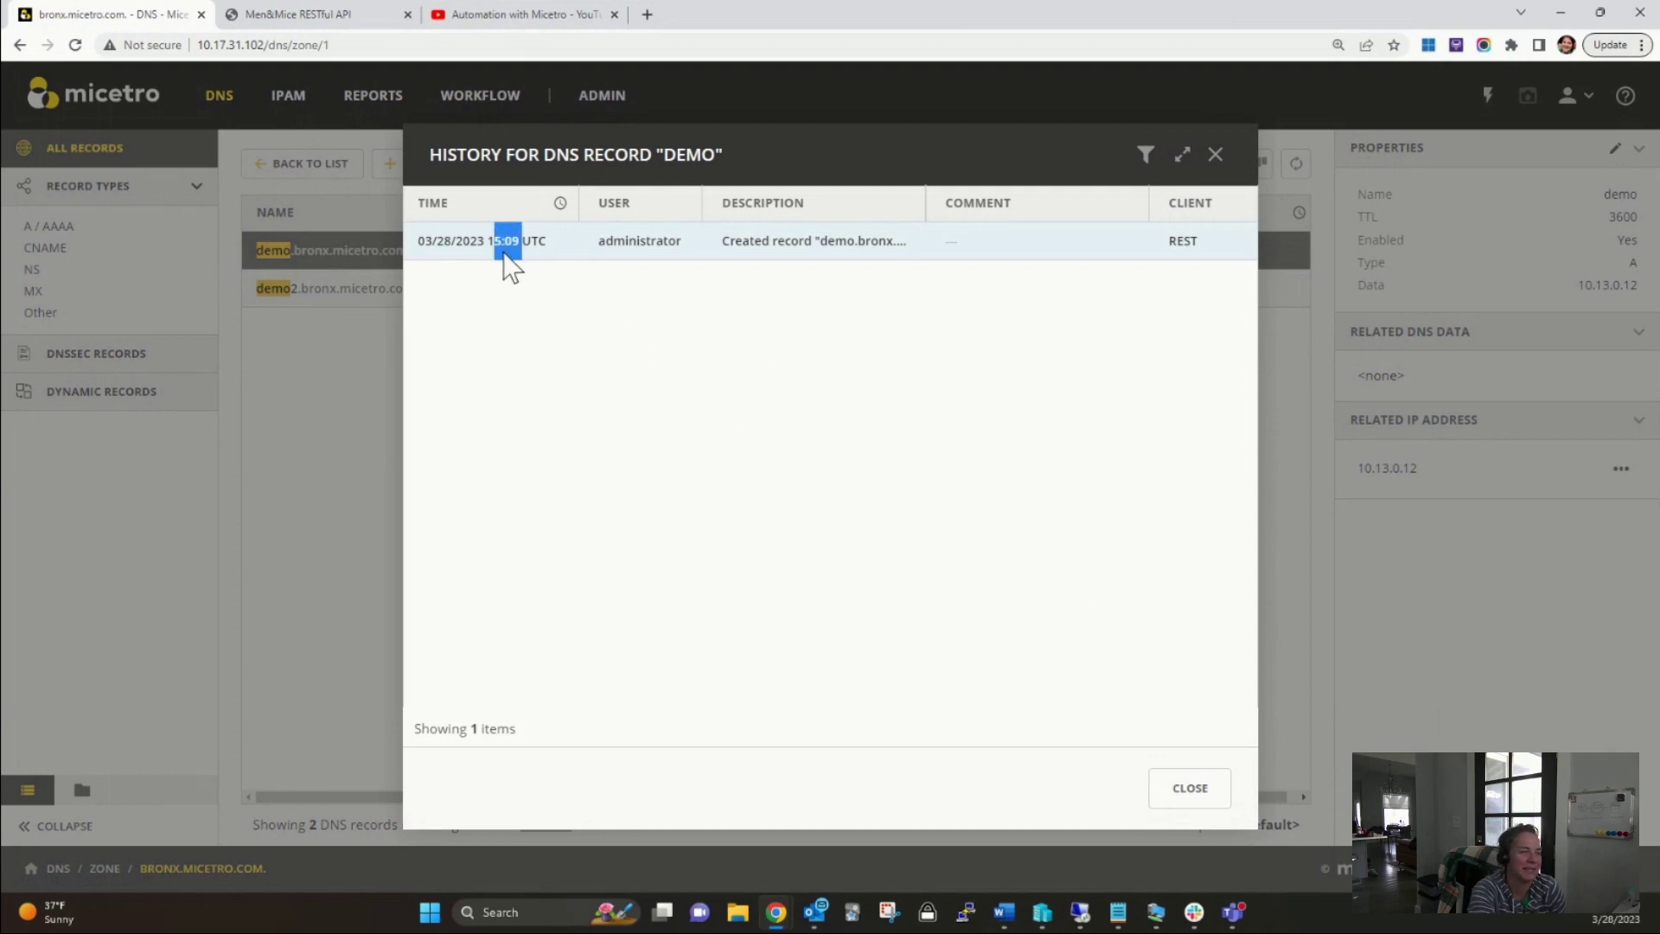
mouse_move(504, 259)
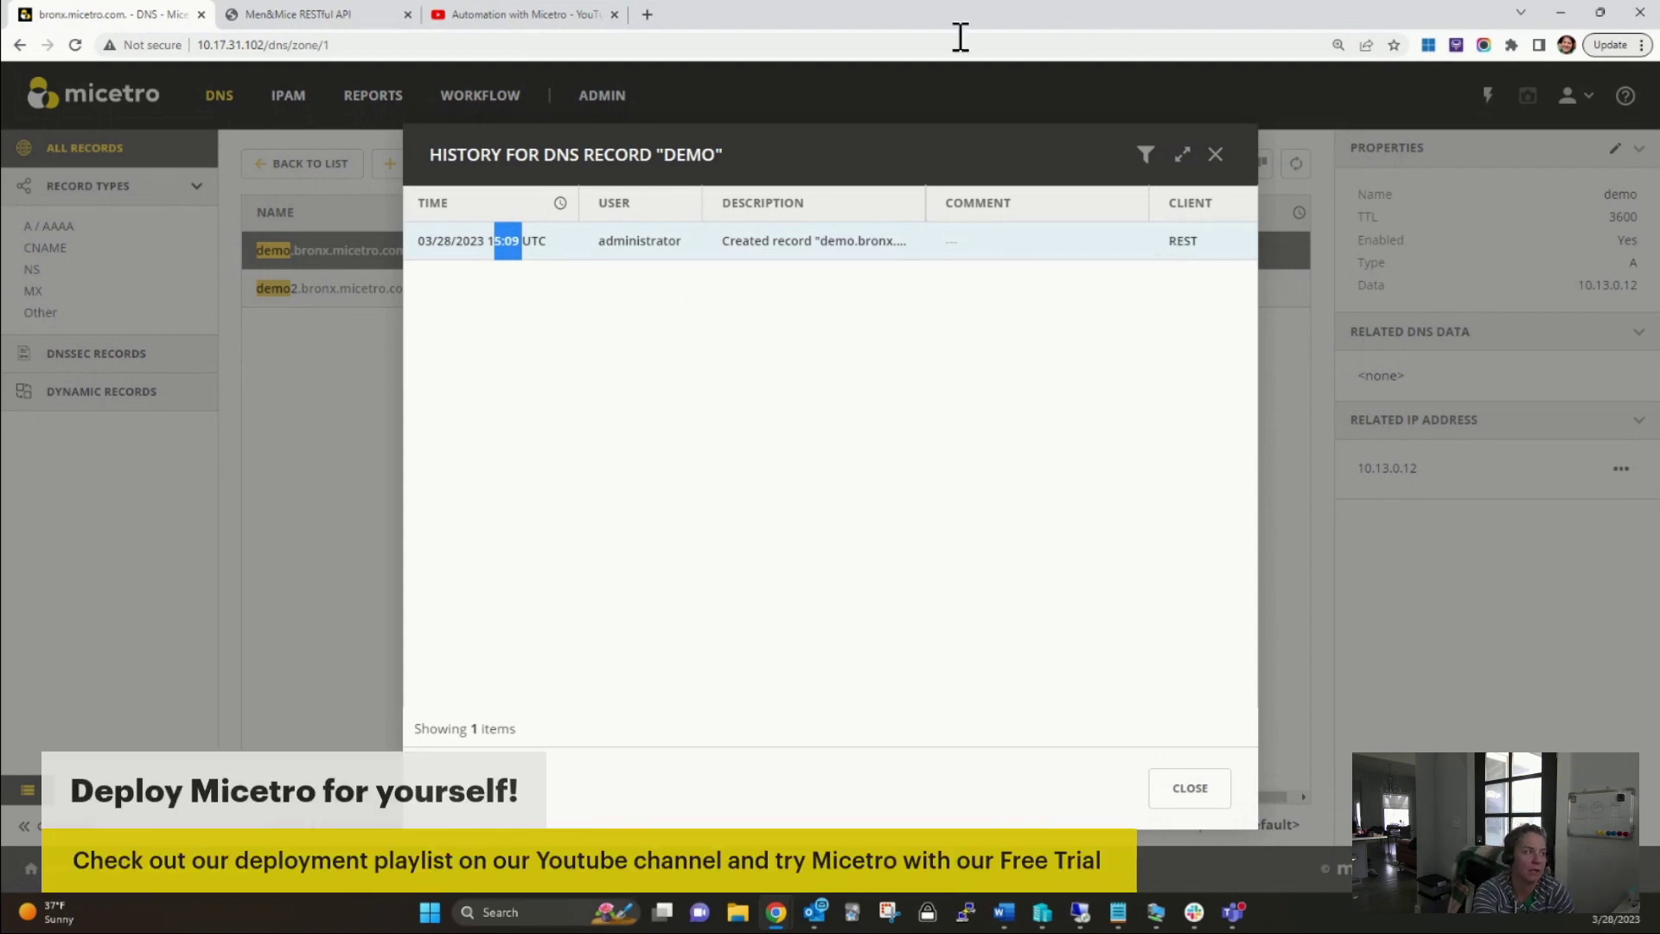
- Load menandmice.com/free-trial in a new tab, then go back to the Automation with Micetro playlist
click(567, 17)
click(647, 15)
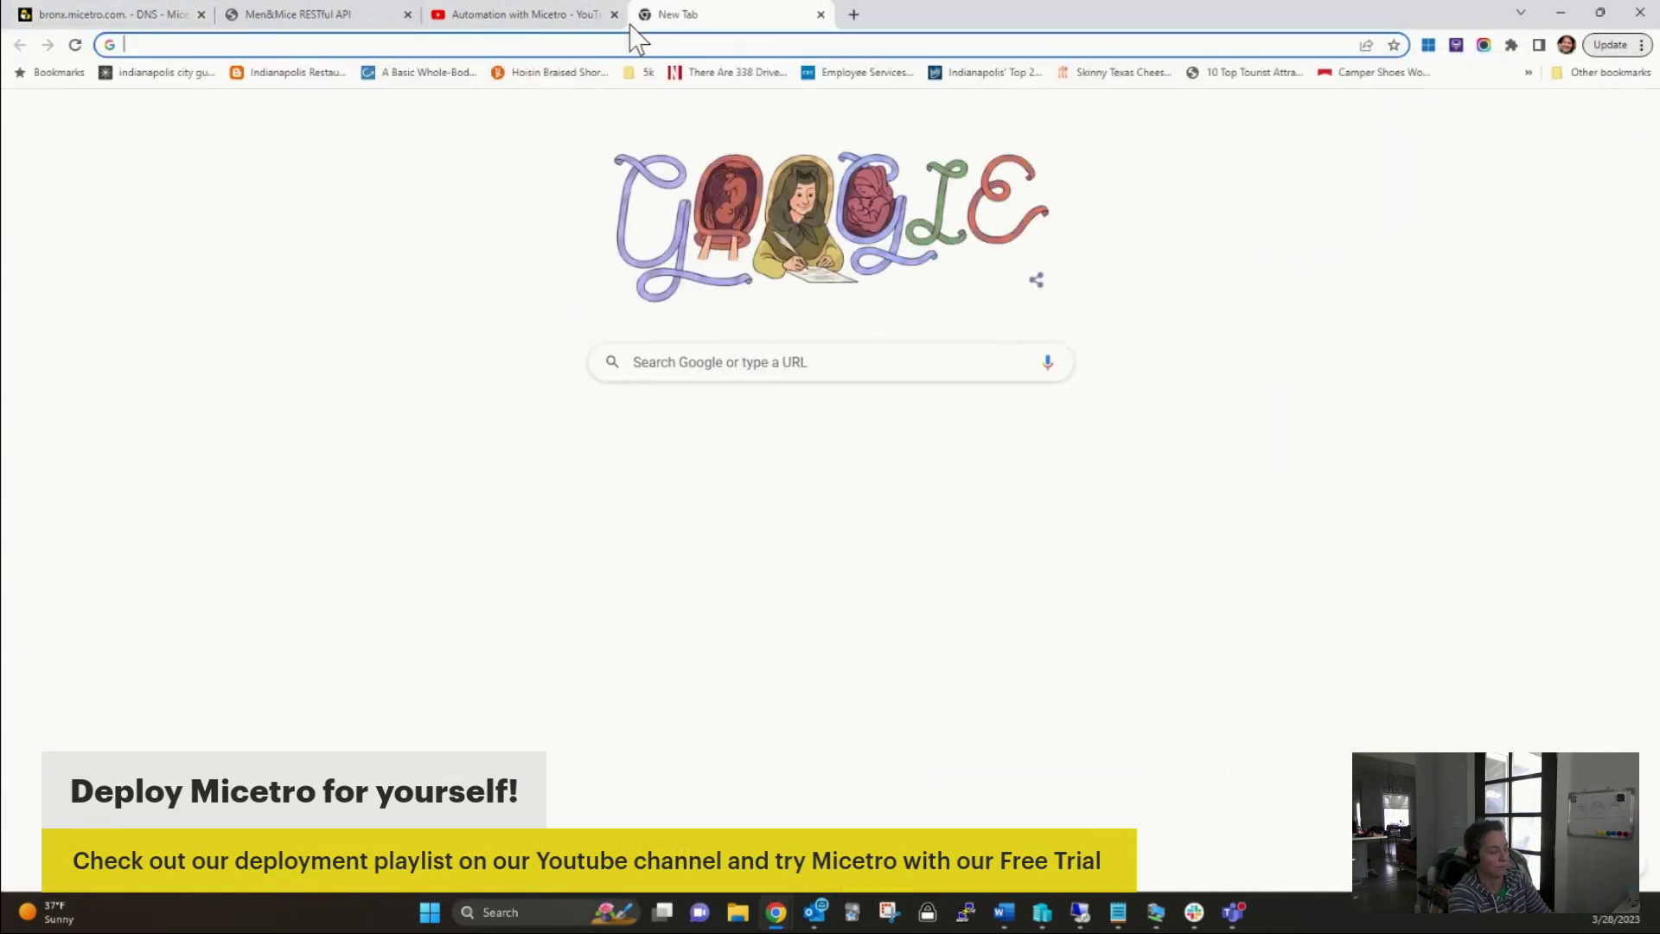
text(men)
key(Right)
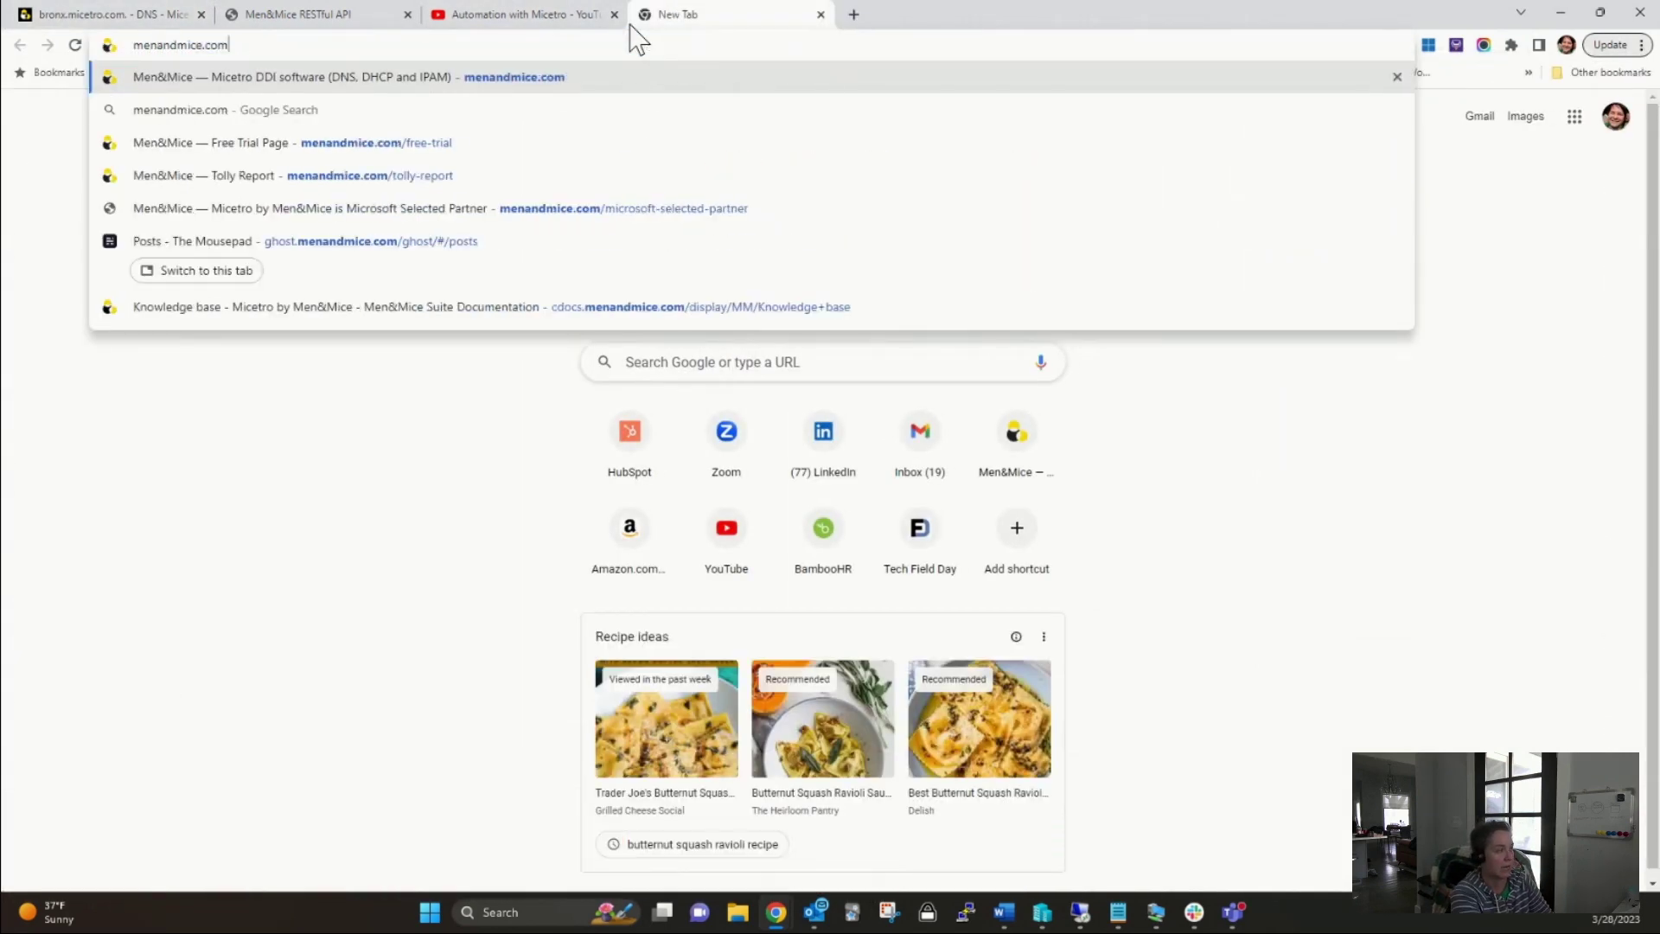
text(/f)
key(Return)
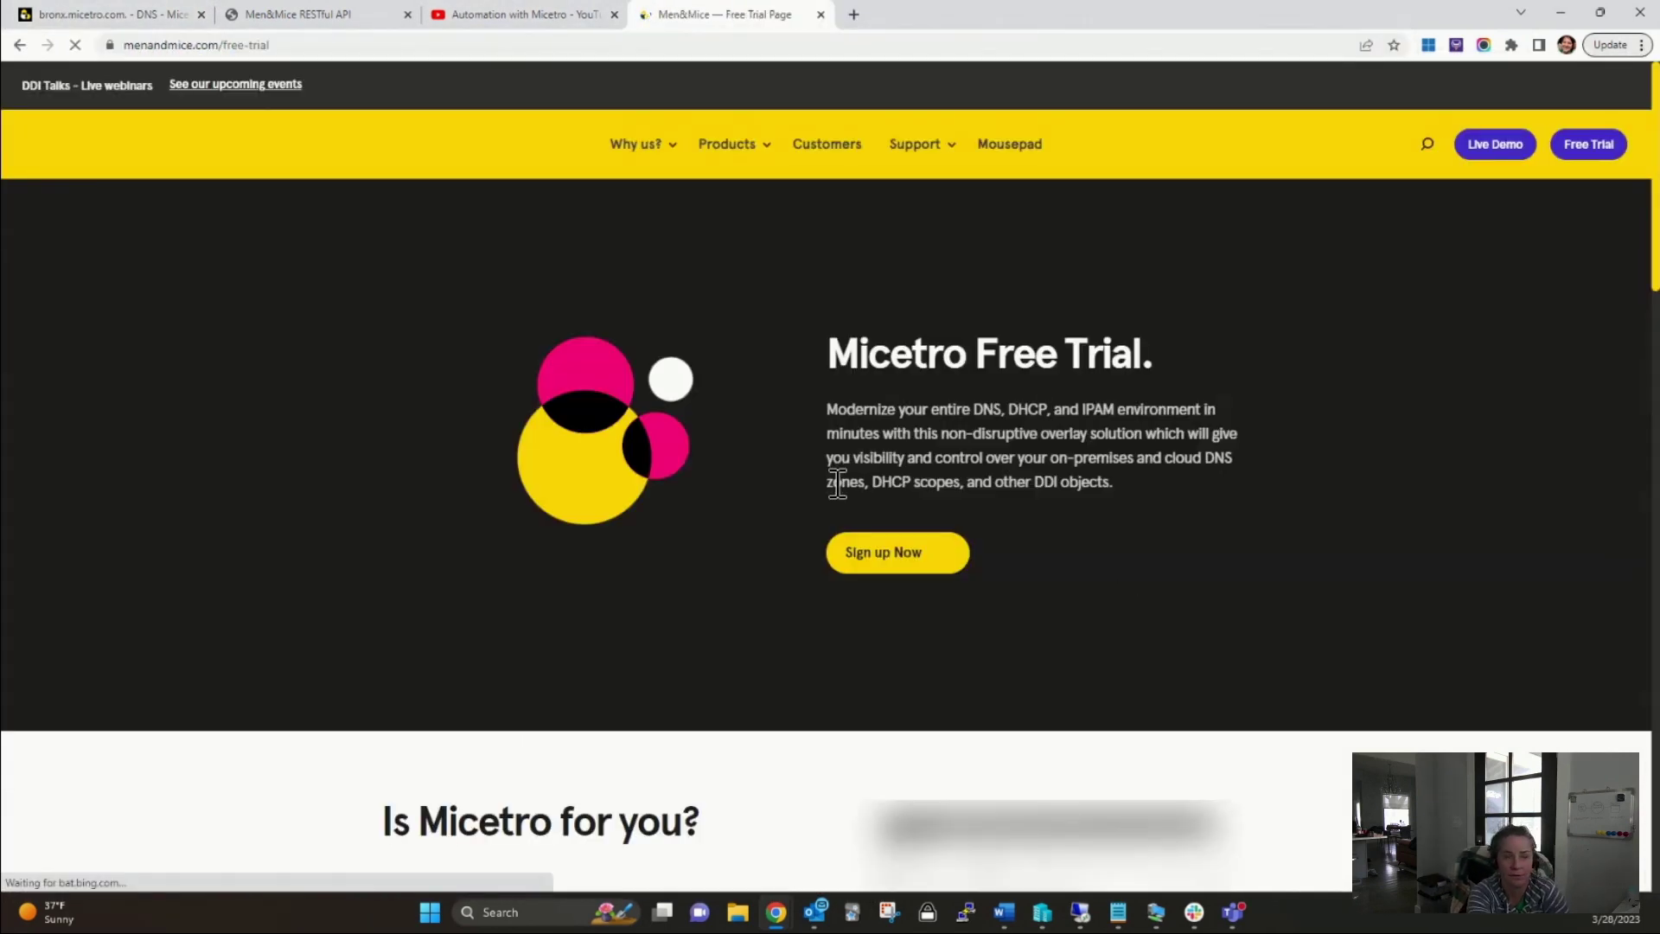
click(547, 16)
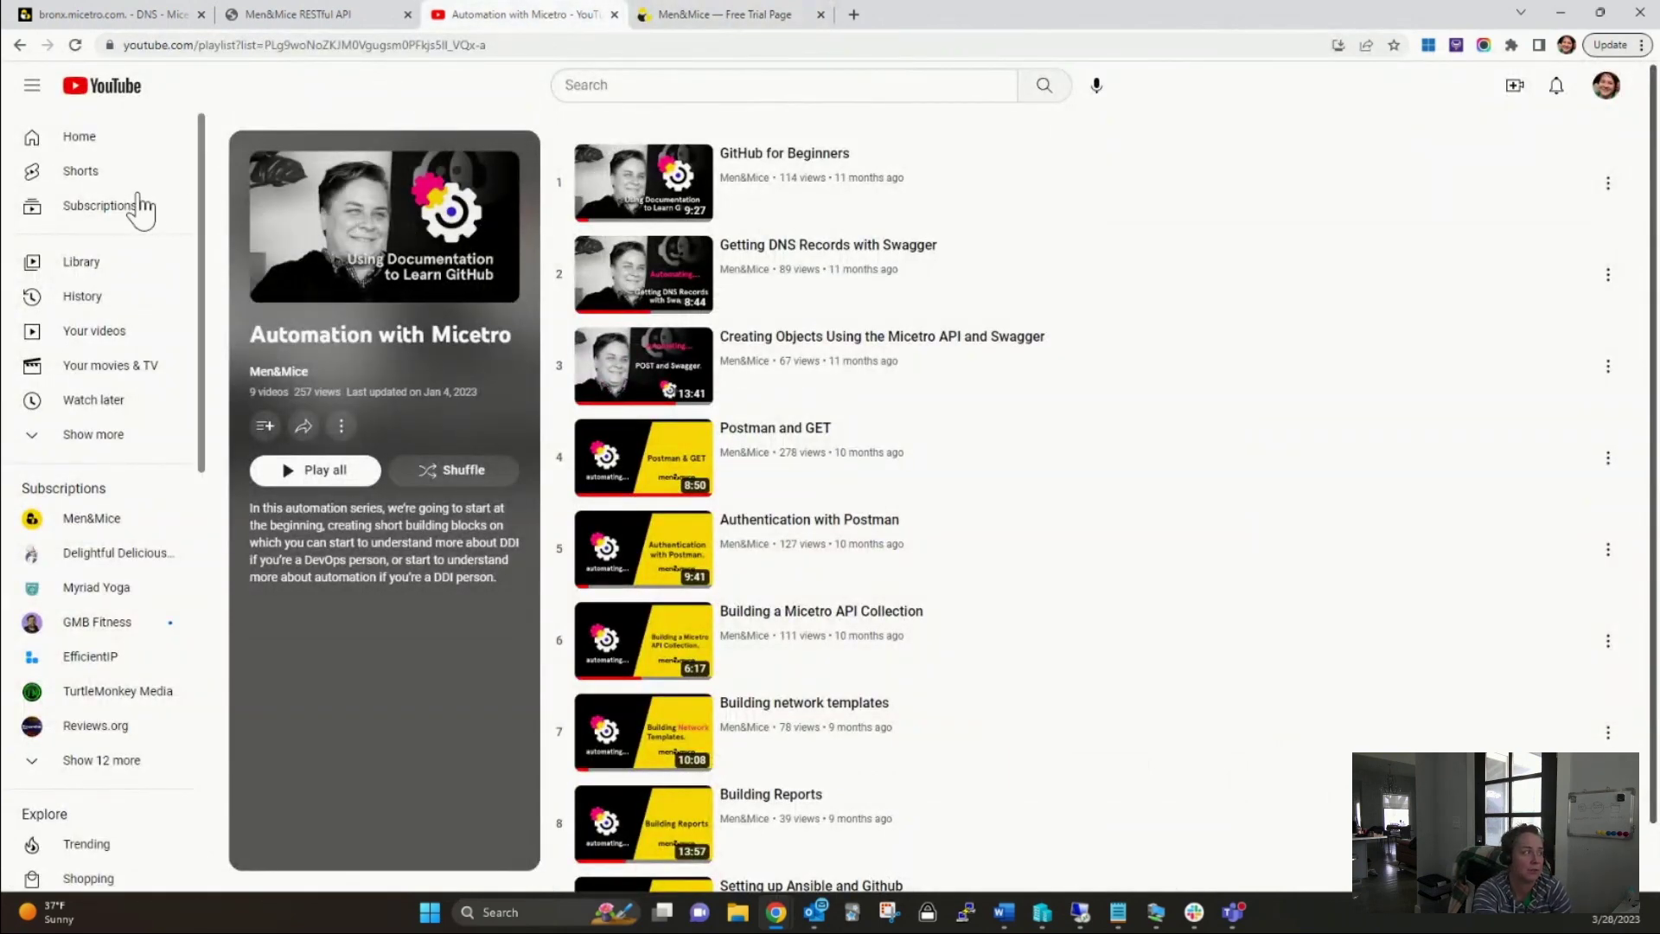
- Go to the Men&Mice channel and show its created playlists on the Playlists tab
click(91, 521)
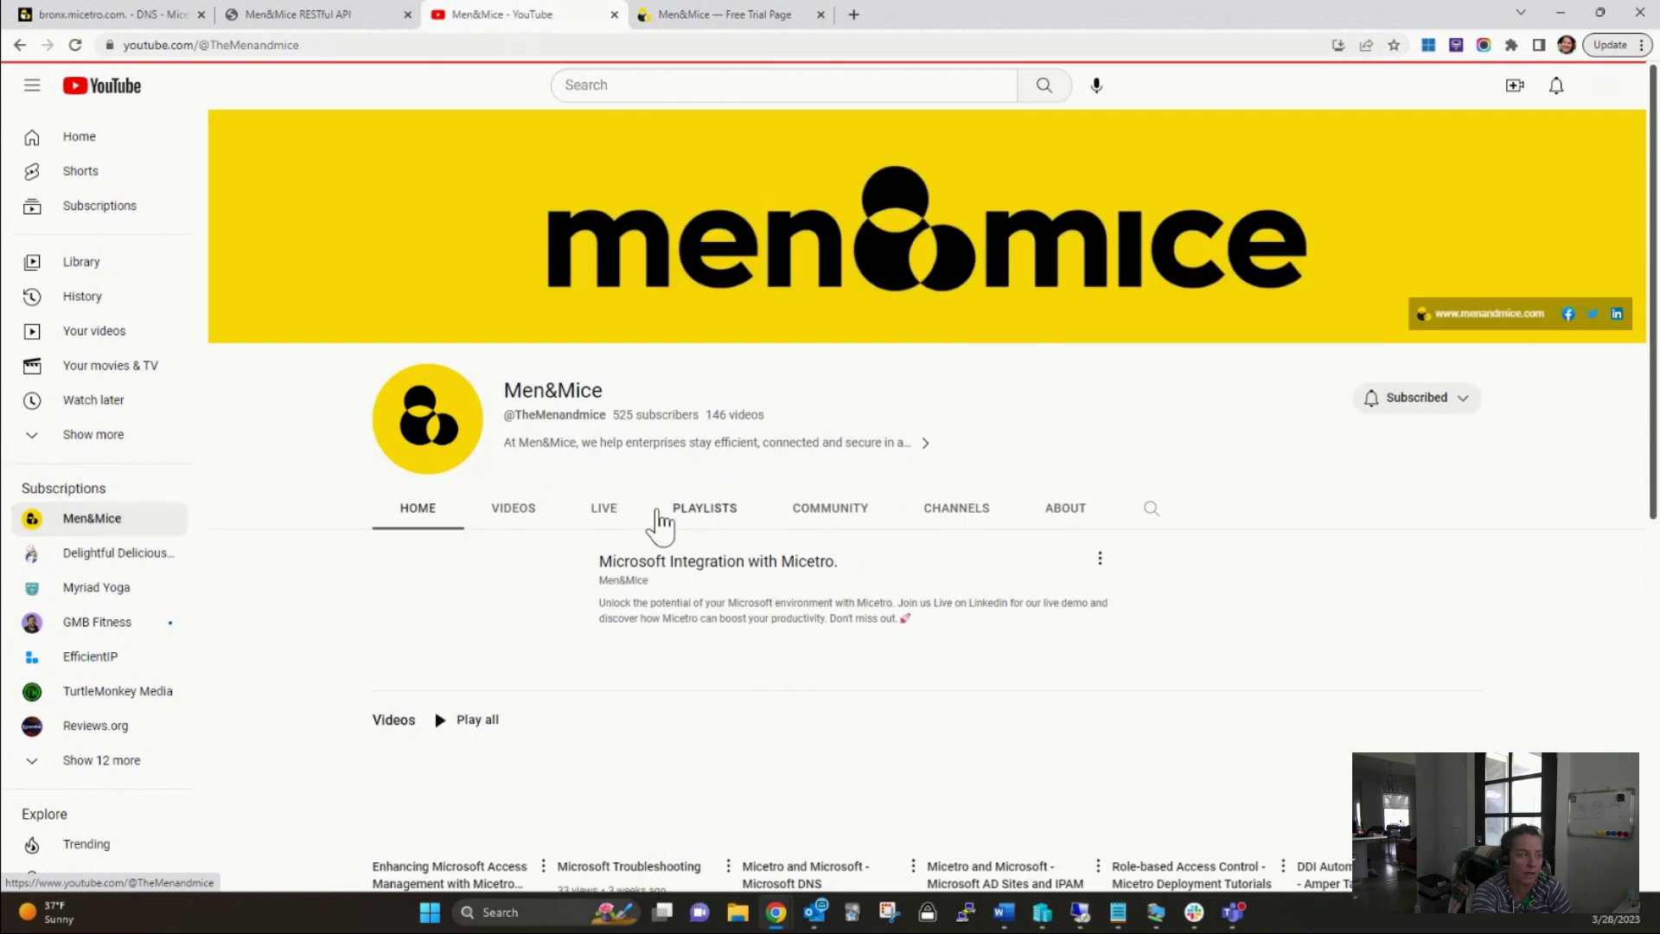
scroll(661, 674, down, 2)
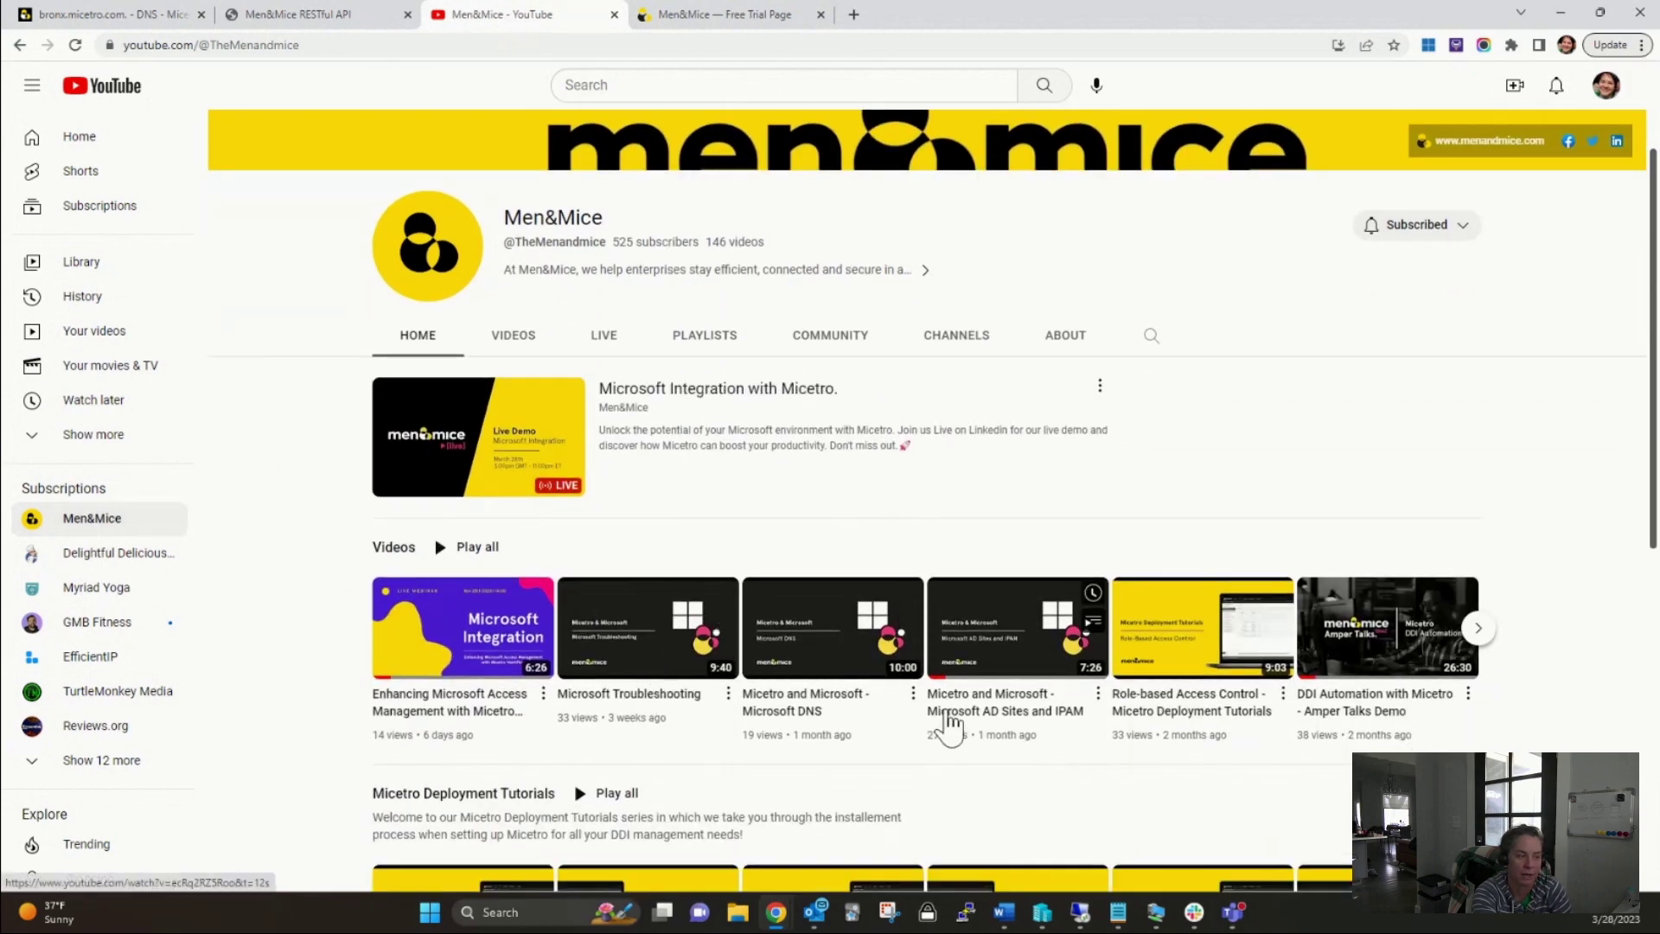
click(702, 334)
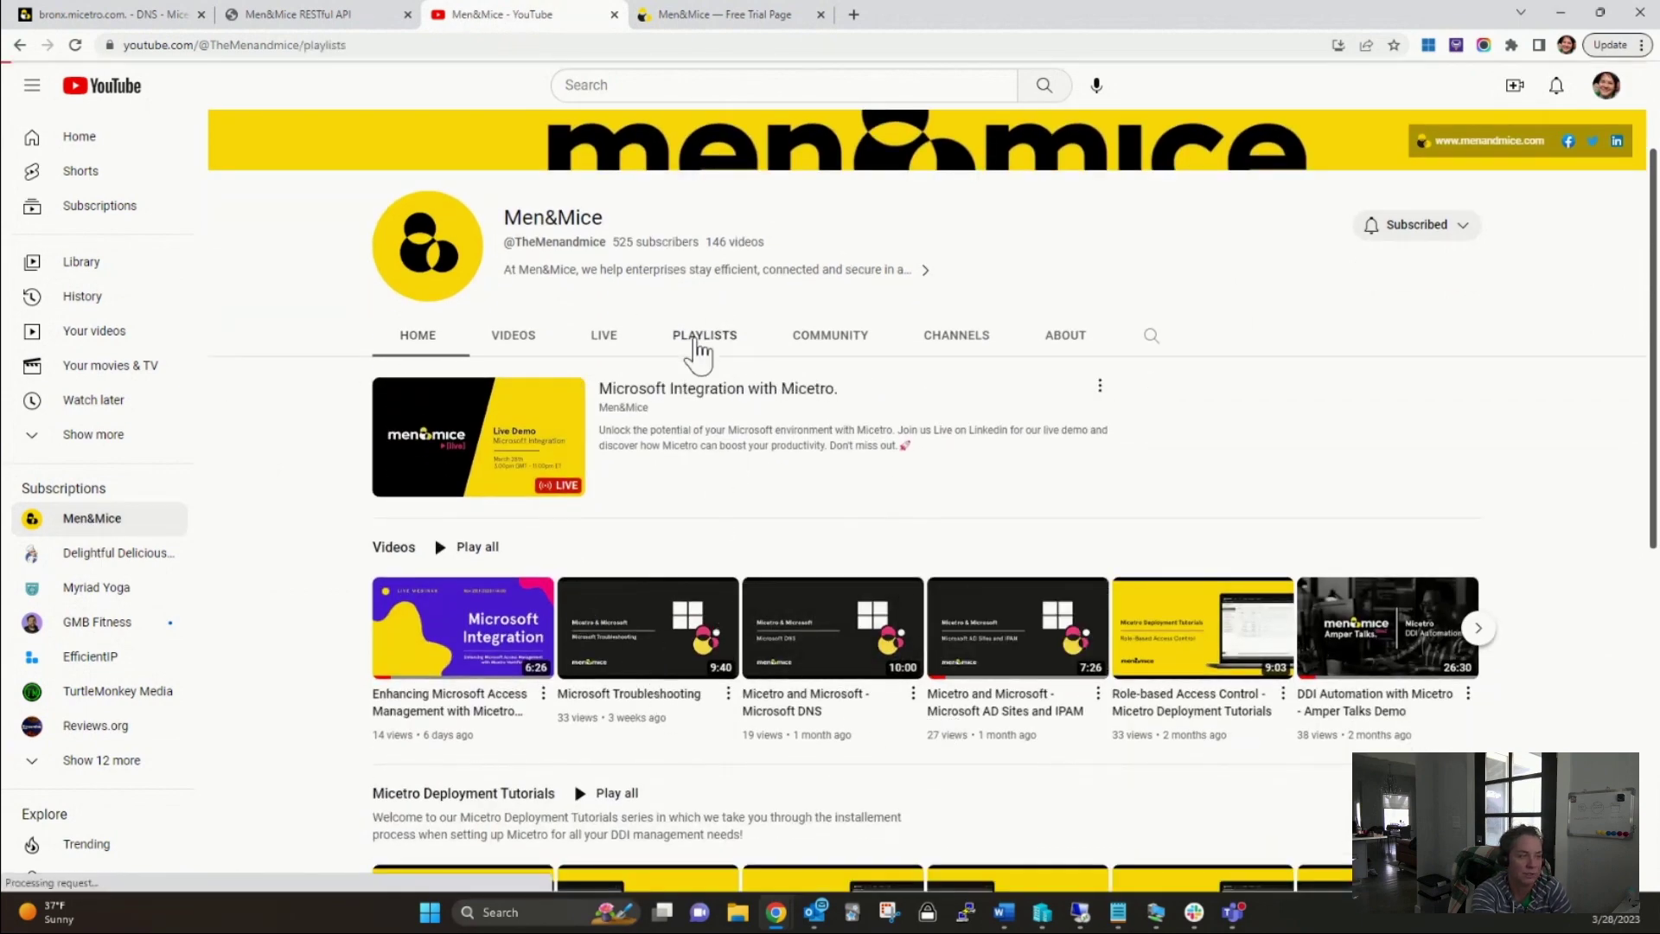
scroll(365, 603, down, 1)
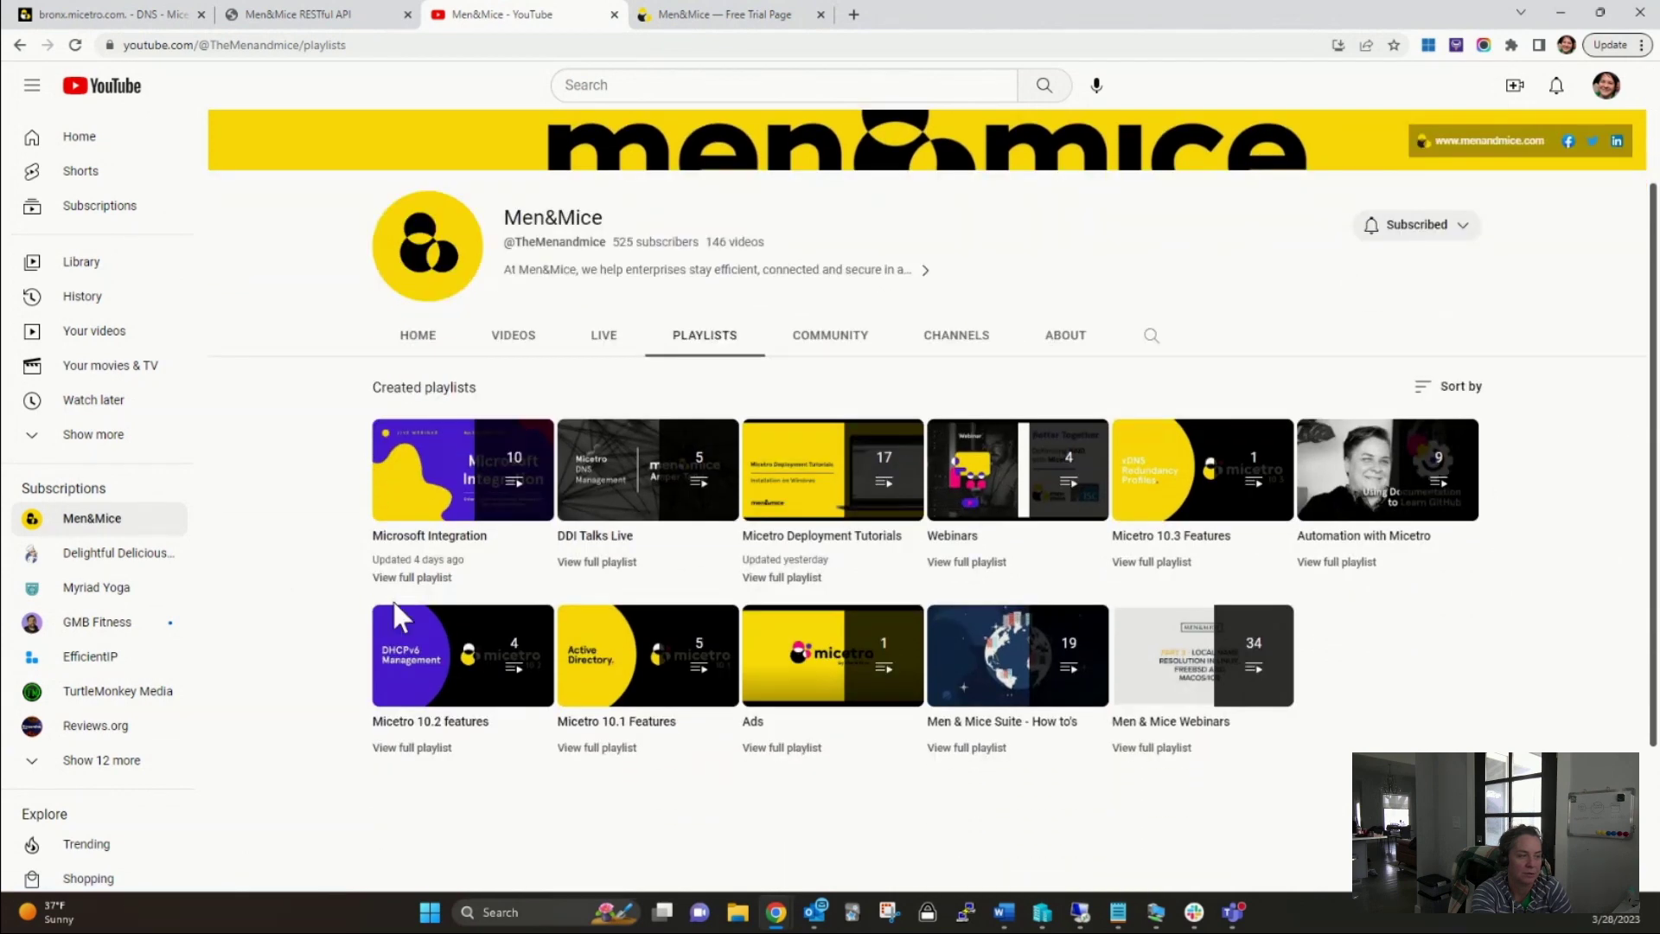